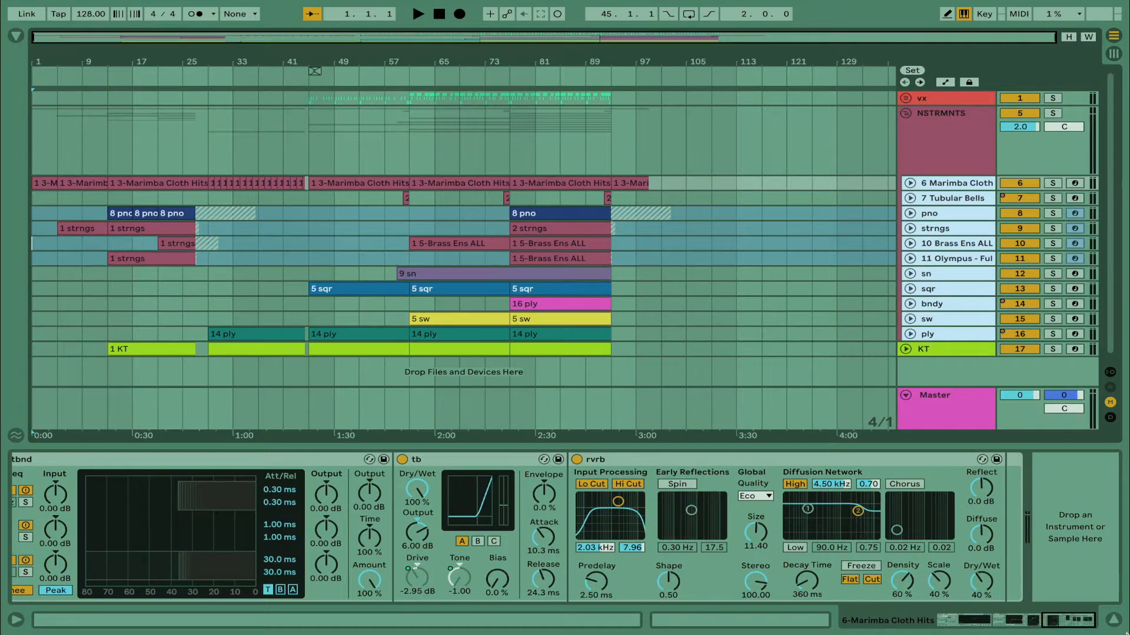
# Hide the device view, then expand the vx track briefly and collapse it again
pyautogui.click(1115, 621)
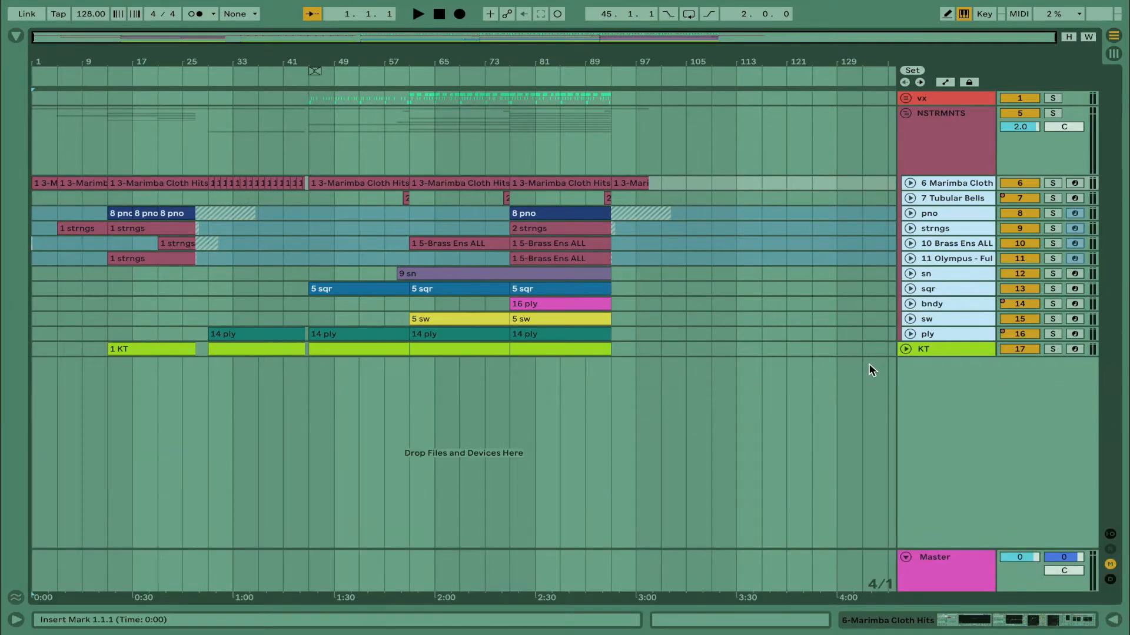
pyautogui.click(907, 99)
pyautogui.click(929, 131)
pyautogui.click(906, 99)
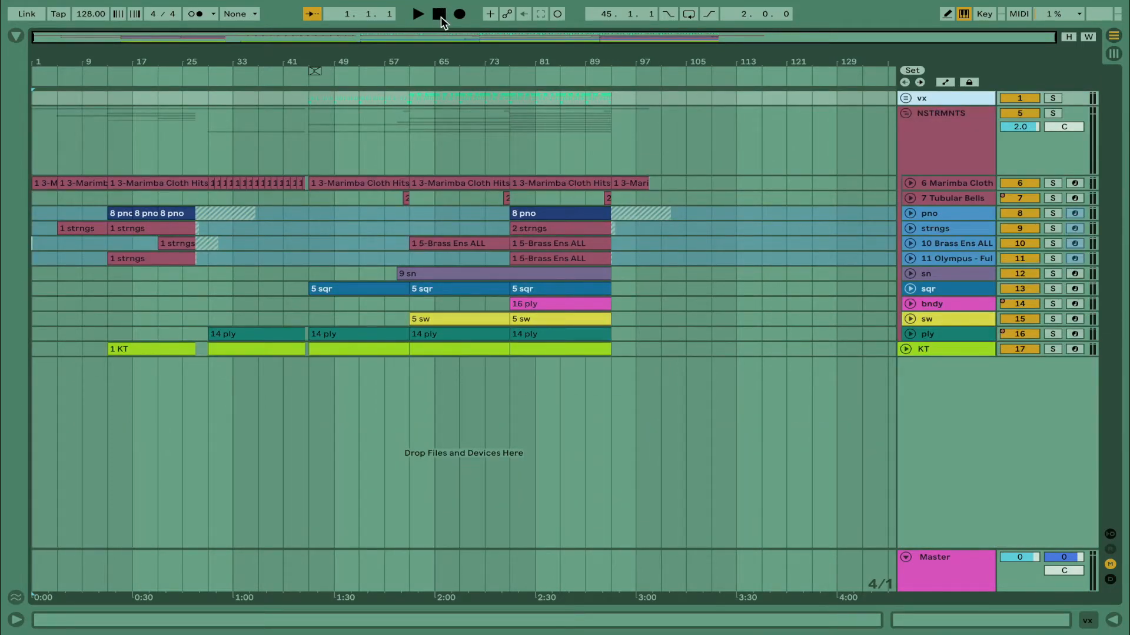
# Play the arrangement from the start and unfold the Marimba Cloth track, showing its device chain from the Marimba Cloth Hits instrument
pyautogui.press('space')
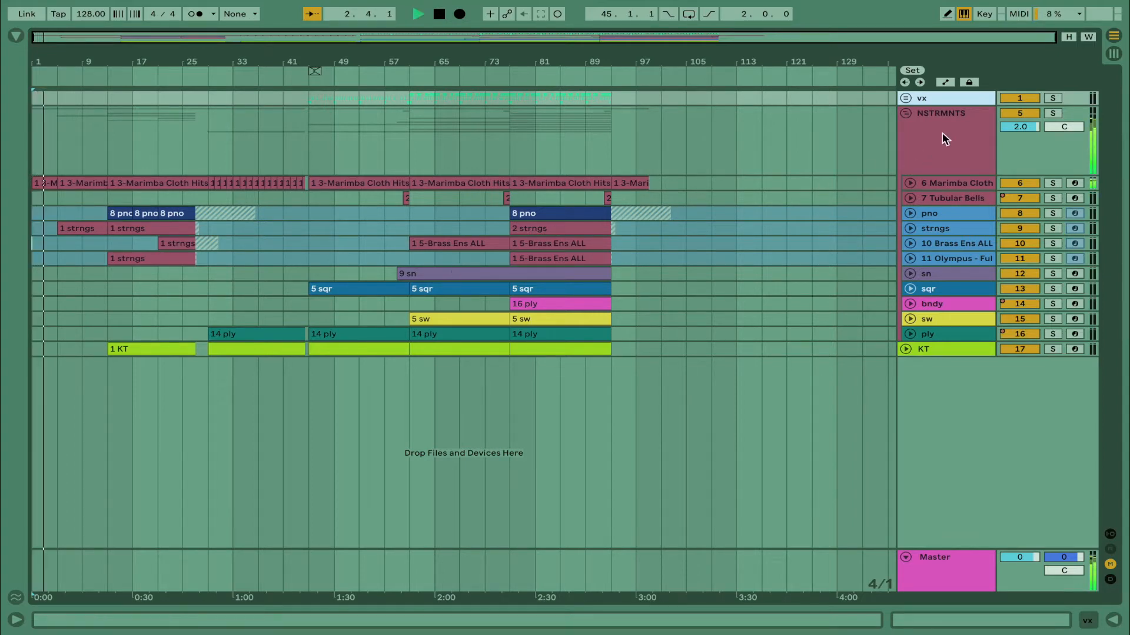
pyautogui.moveTo(976, 4)
pyautogui.click(954, 183)
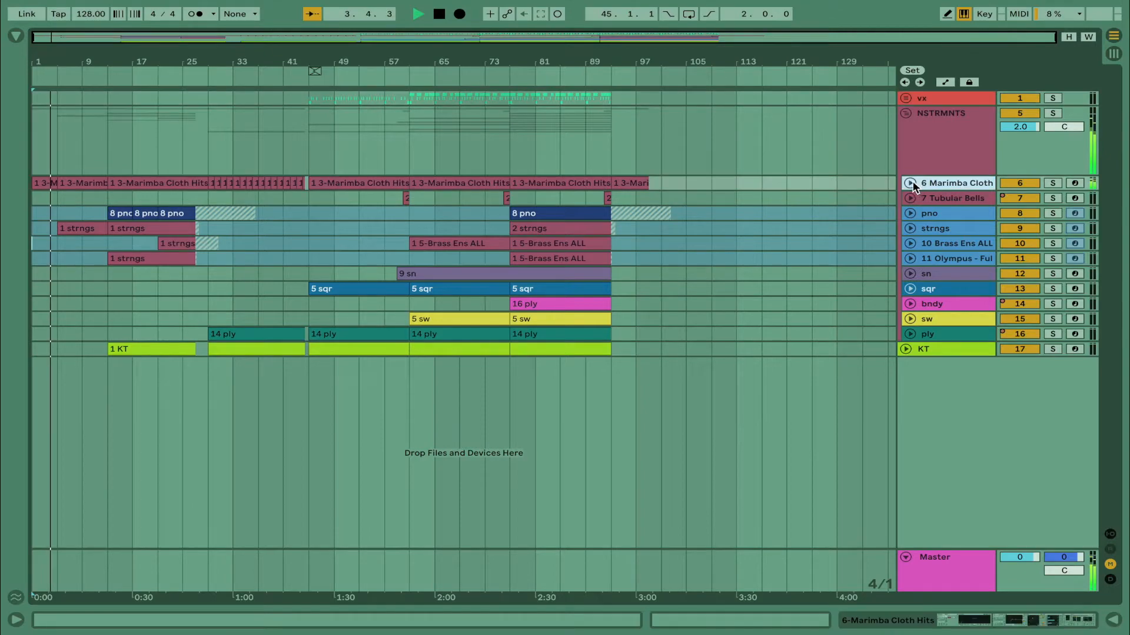
pyautogui.click(910, 183)
pyautogui.doubleClick(925, 215)
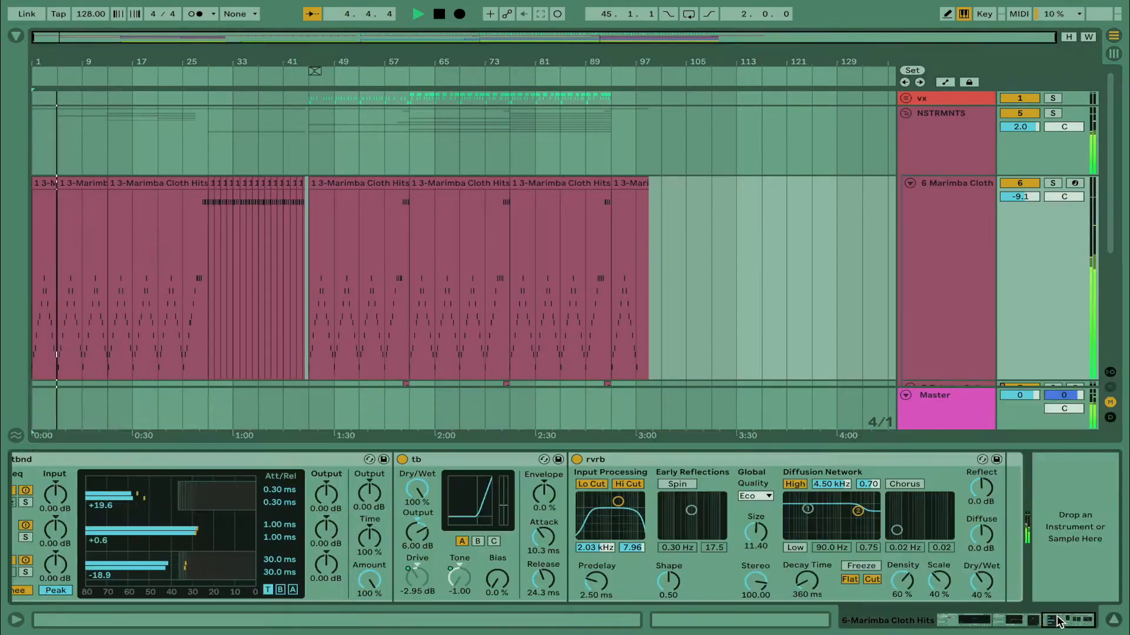
pyautogui.hscroll(-10, 722, 526)
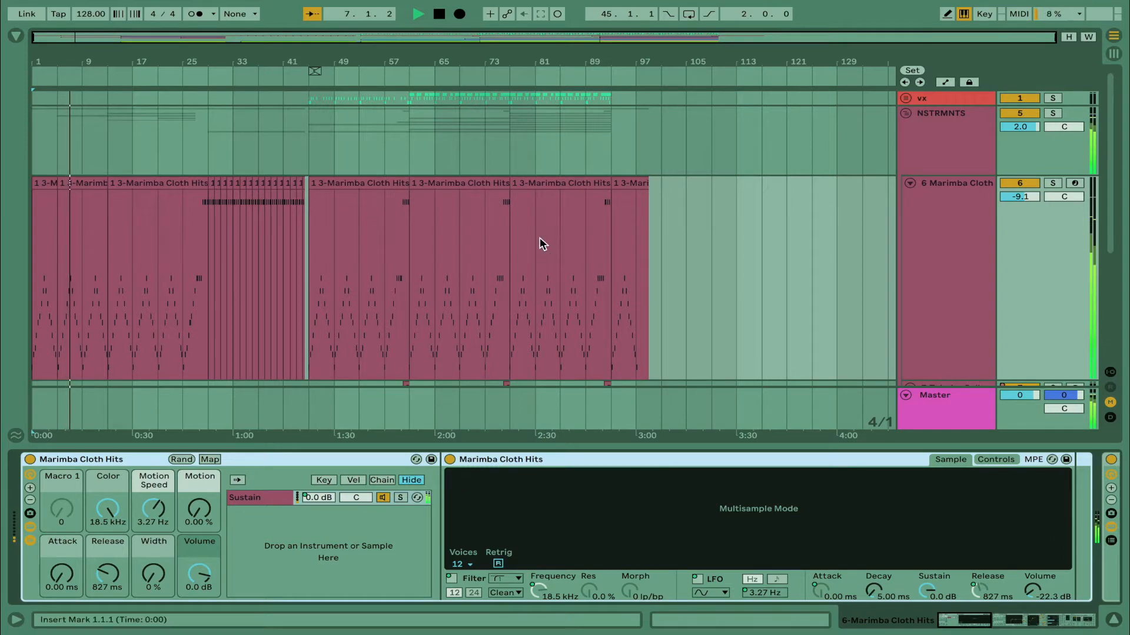
pyautogui.scroll(-5, 542, 244)
pyautogui.scroll(4, 542, 244)
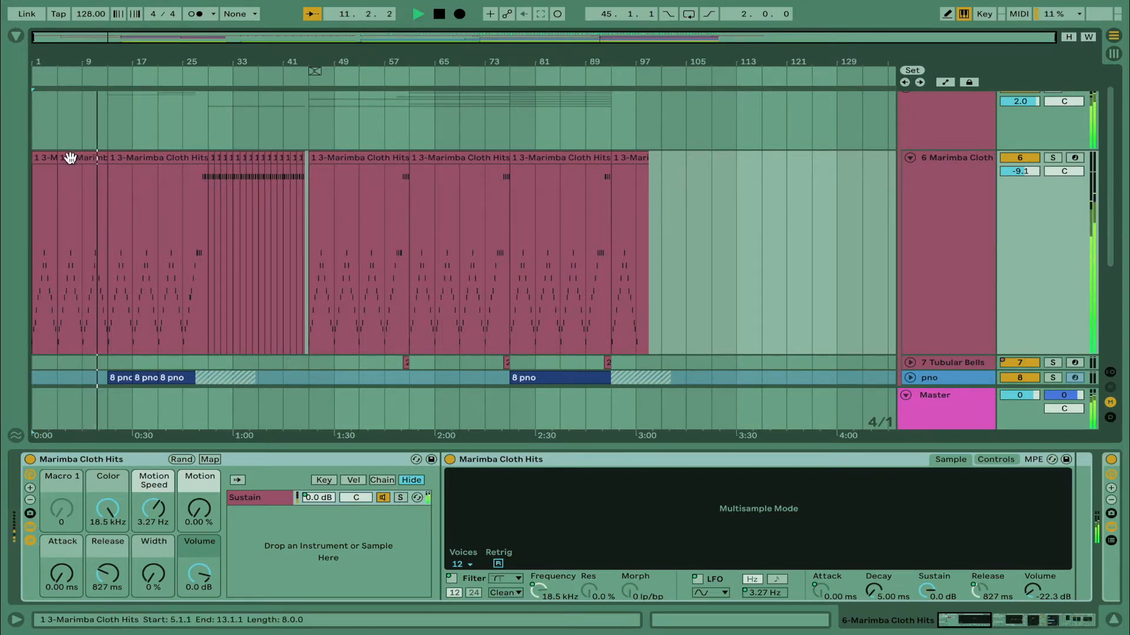
# Open the Marimba Cloth Hits clip at bar 5 in an enlarged note editor, inspect its notes, and return to its devices
pyautogui.doubleClick(96, 158)
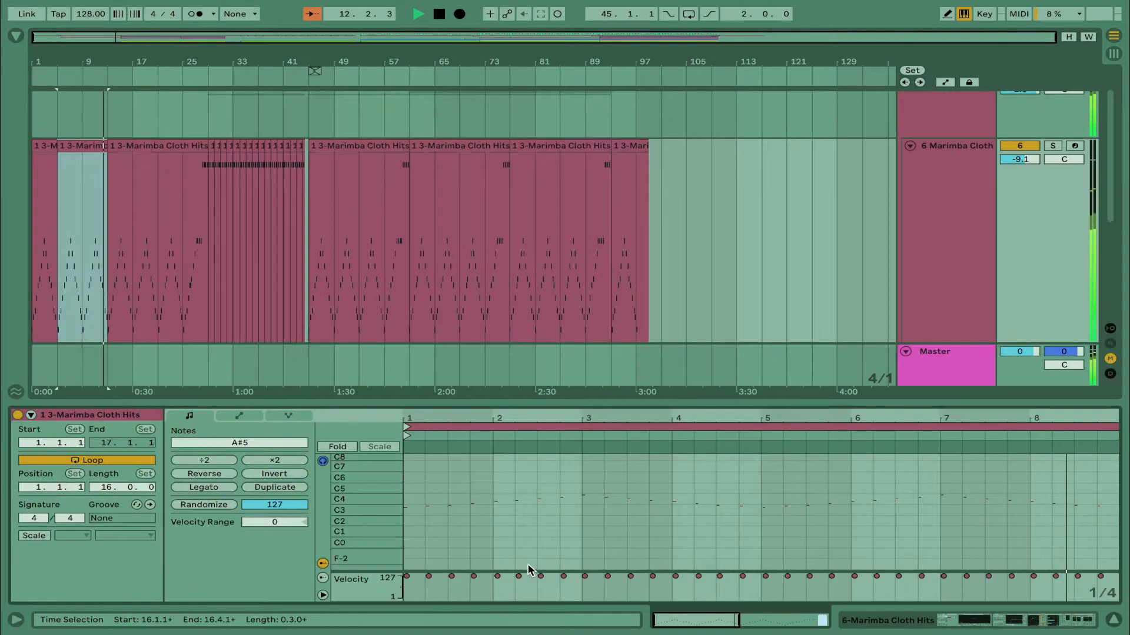
pyautogui.moveTo(552, 397); pyautogui.dragTo(553, 124)
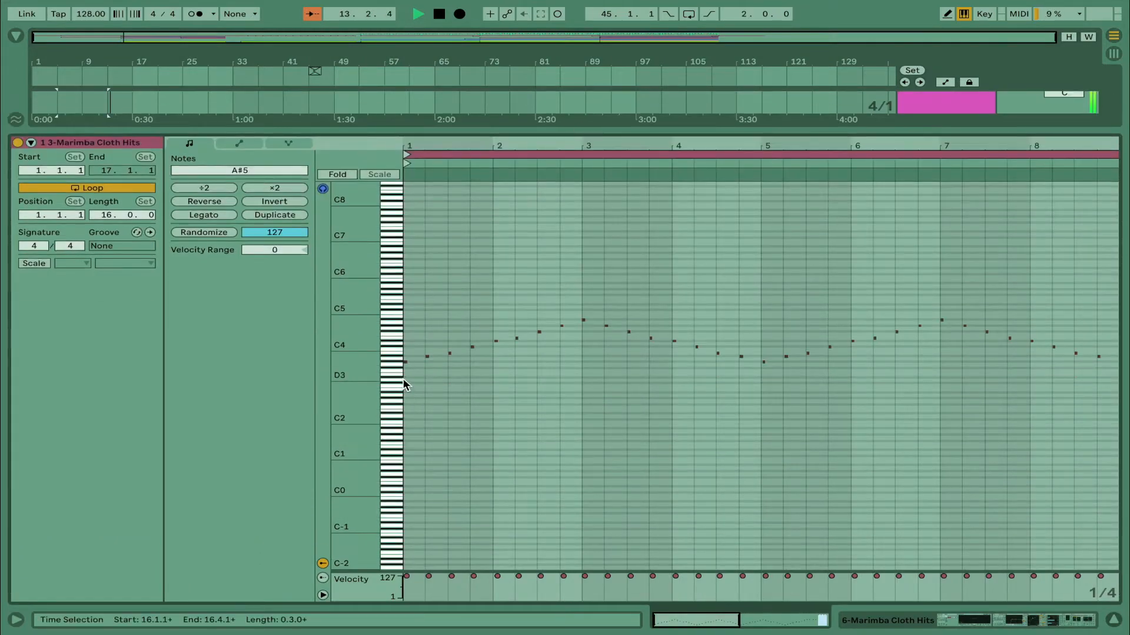
pyautogui.click(1066, 620)
# Look over the tracks below the marimba and show the devices of the Brass Ens ALL track
pyautogui.scroll(-4, 640, 188)
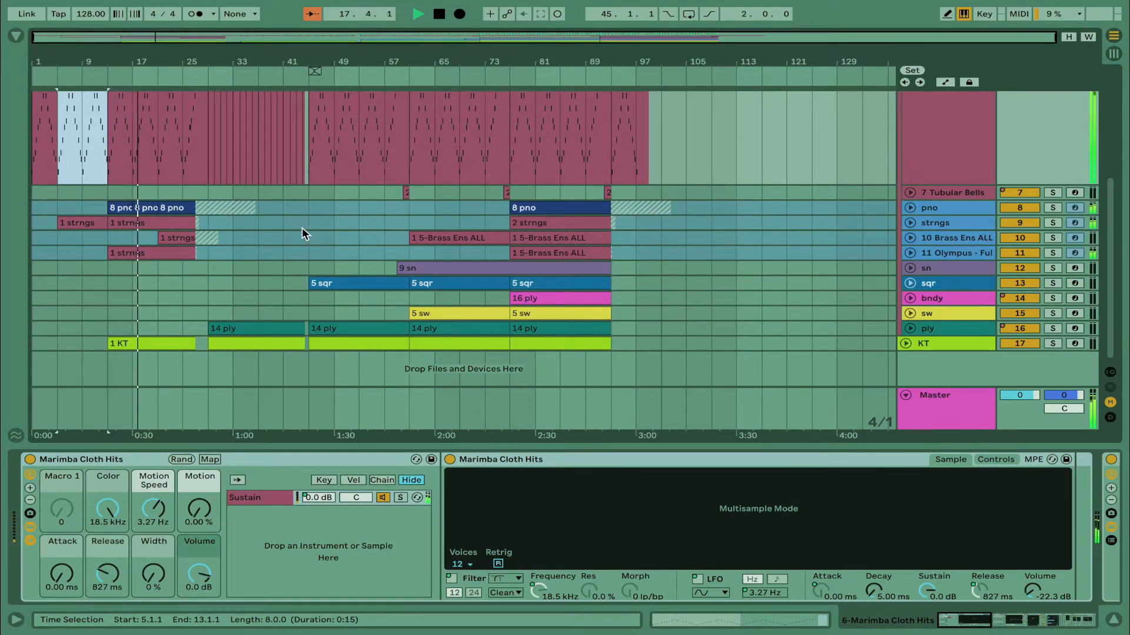
pyautogui.scroll(3, 302, 228)
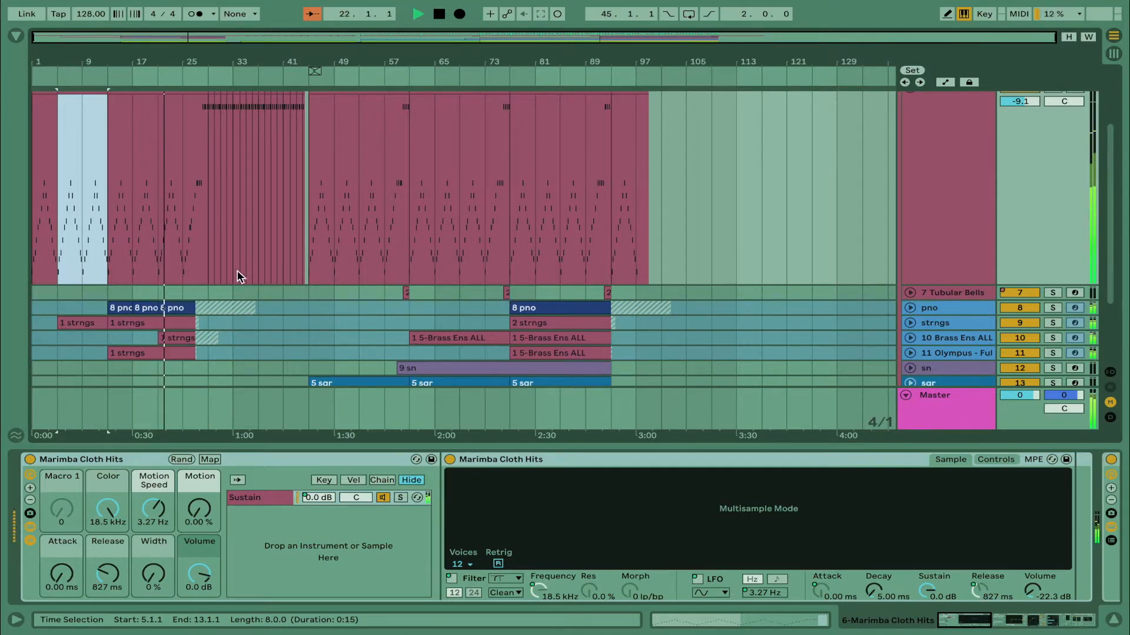
pyautogui.scroll(-3, 266, 283)
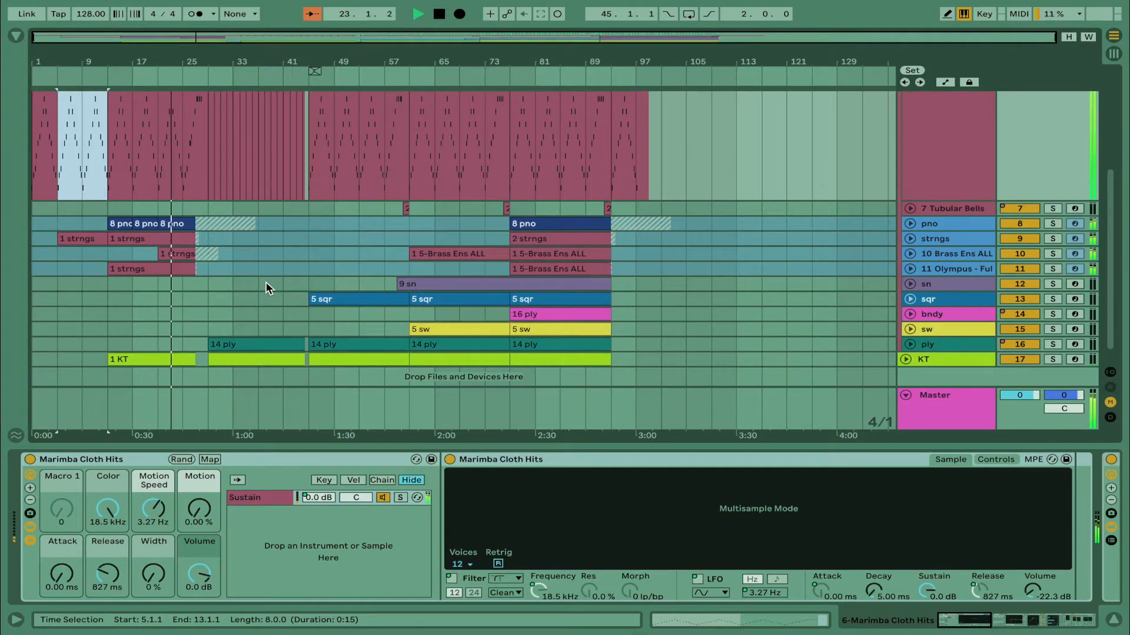
pyautogui.click(952, 255)
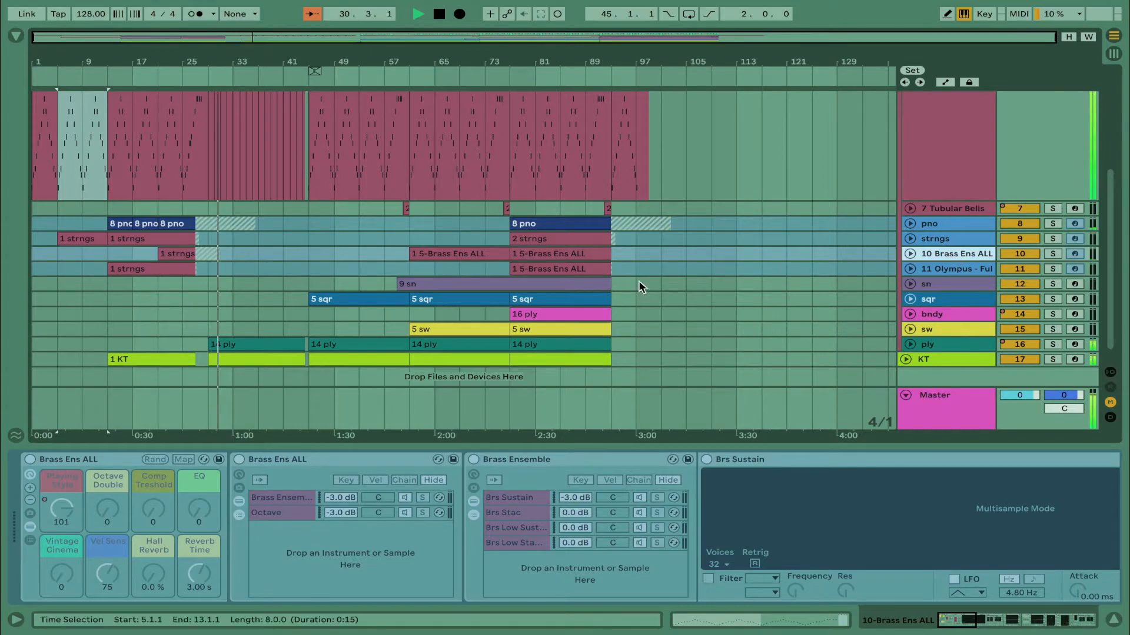
# Place the insert marker at bar 25 on the sw track, zoom in on the arrangement there, and stop playback
pyautogui.scroll(-2, 638, 280)
pyautogui.click(183, 312)
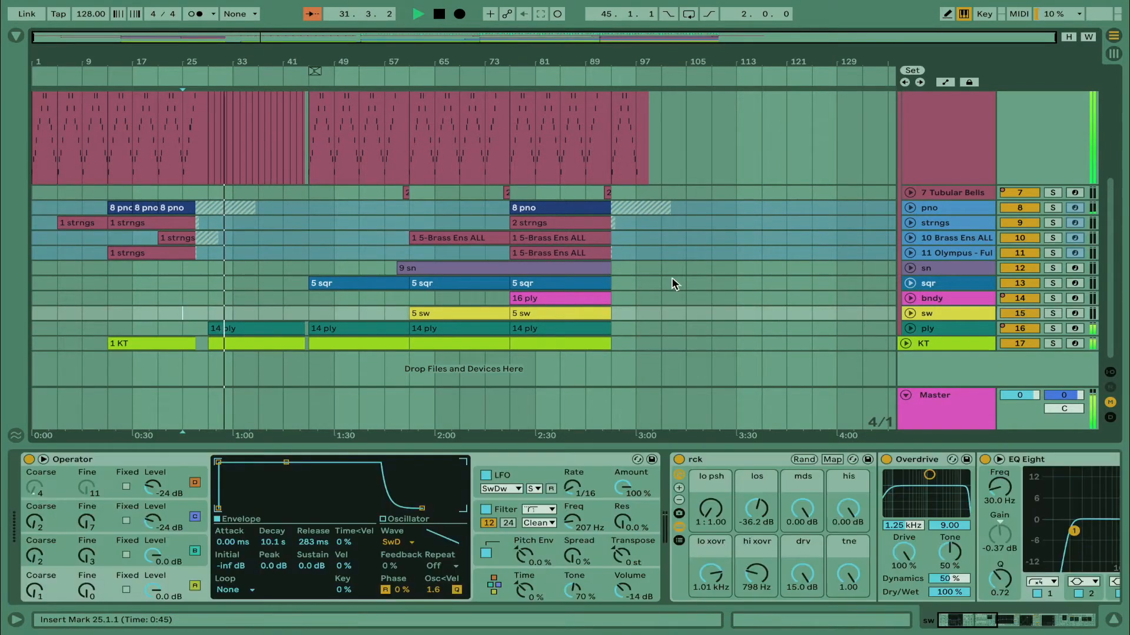
pyautogui.press('+')
pyautogui.press('+')
pyautogui.hscroll(-2, 512, 223)
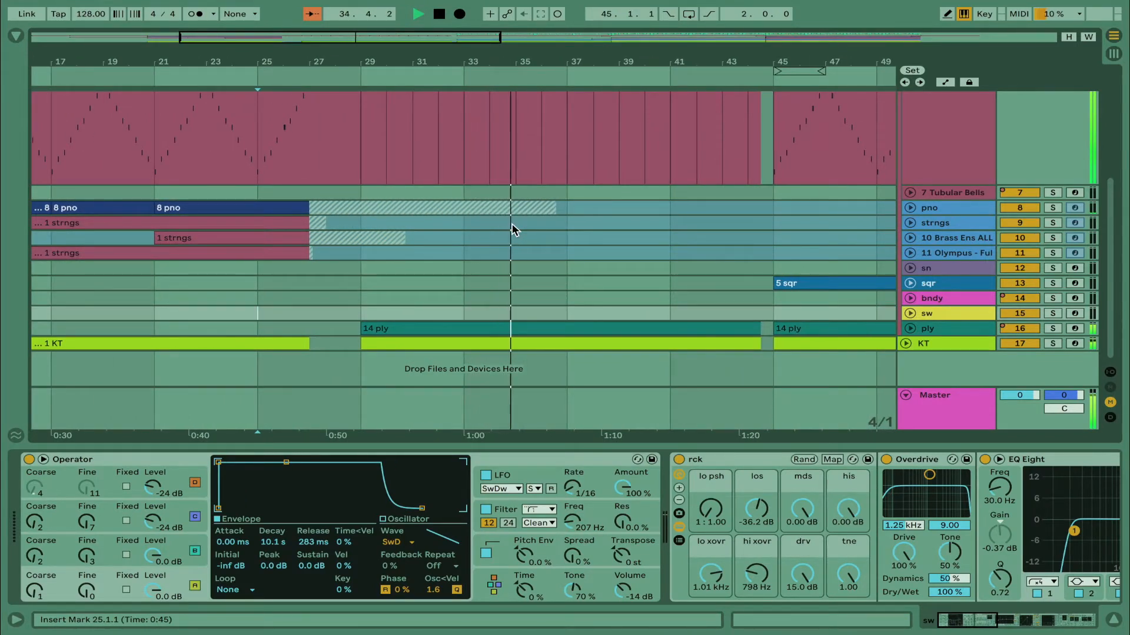
pyautogui.press('space')
# Narrow the arrangement grid to 2/1 and place the insert marker at bar 27 on the bndy track
pyautogui.click(164, 300)
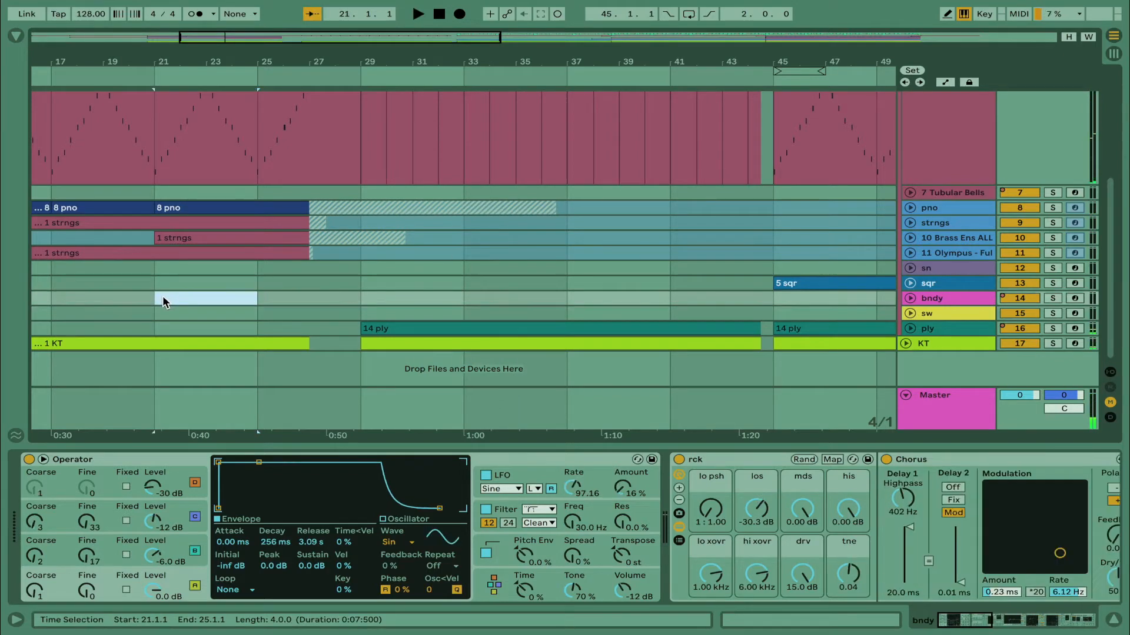
pyautogui.hotkey('ctrl', '1')
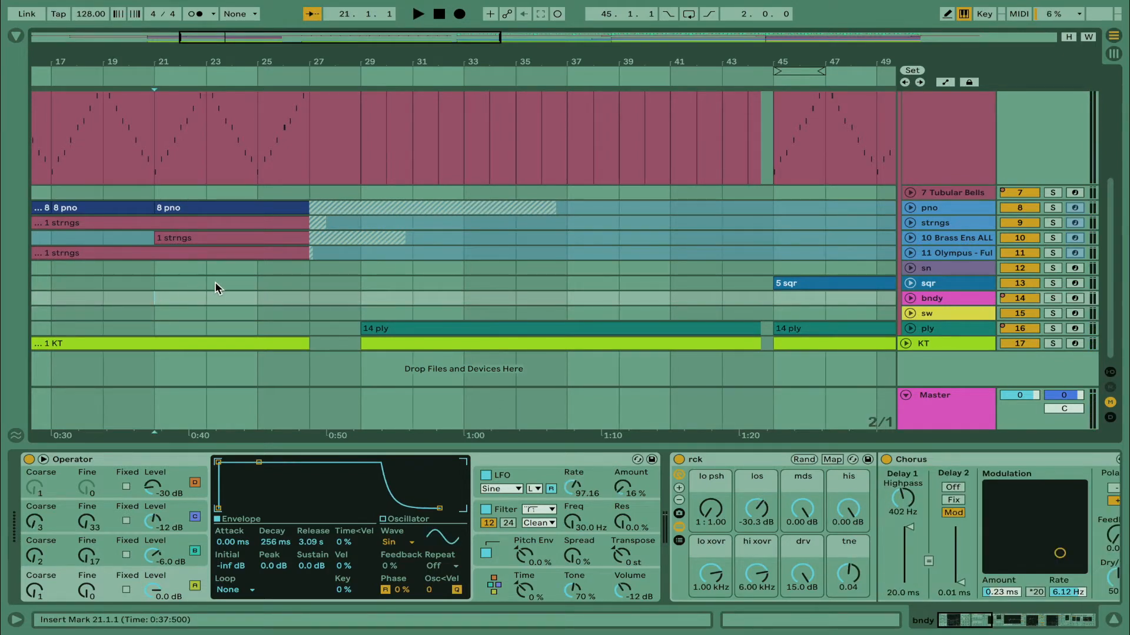
pyautogui.click(311, 297)
# Start playback from bar 27 on the Marimba Cloth track
pyautogui.hscroll(1, 493, 299)
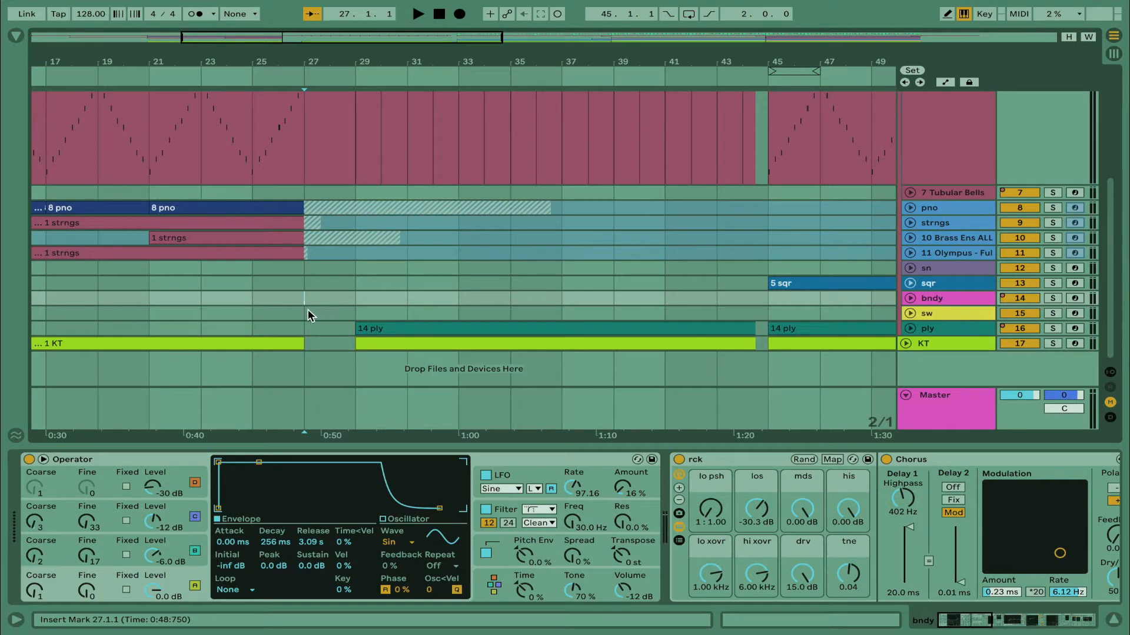
pyautogui.scroll(5, 367, 259)
pyautogui.click(361, 264)
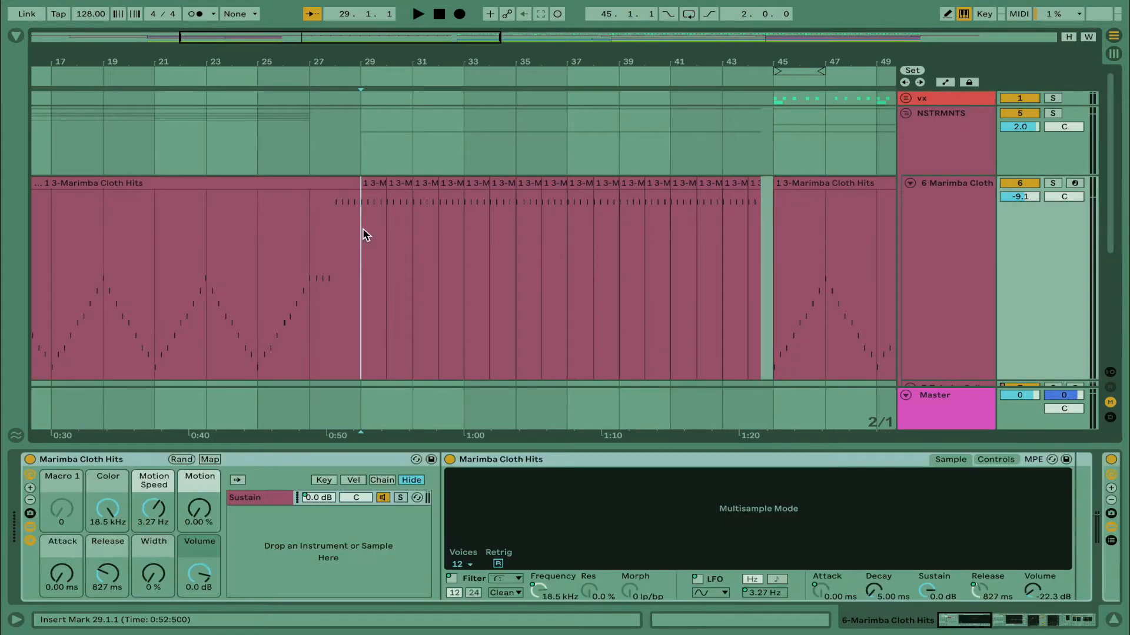
pyautogui.click(298, 249)
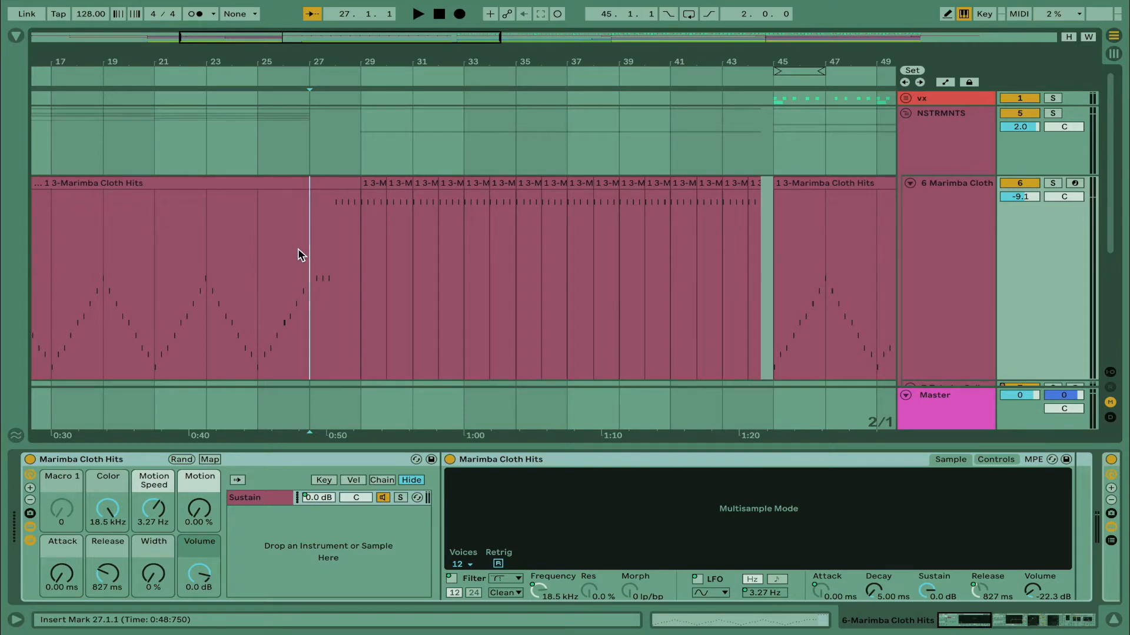
pyautogui.press('space')
# Open the Marimba Cloth Hits clip at bar 29, inspect its notes, and return to the track's devices
pyautogui.scroll(-4, 633, 295)
pyautogui.hscroll(2, 633, 294)
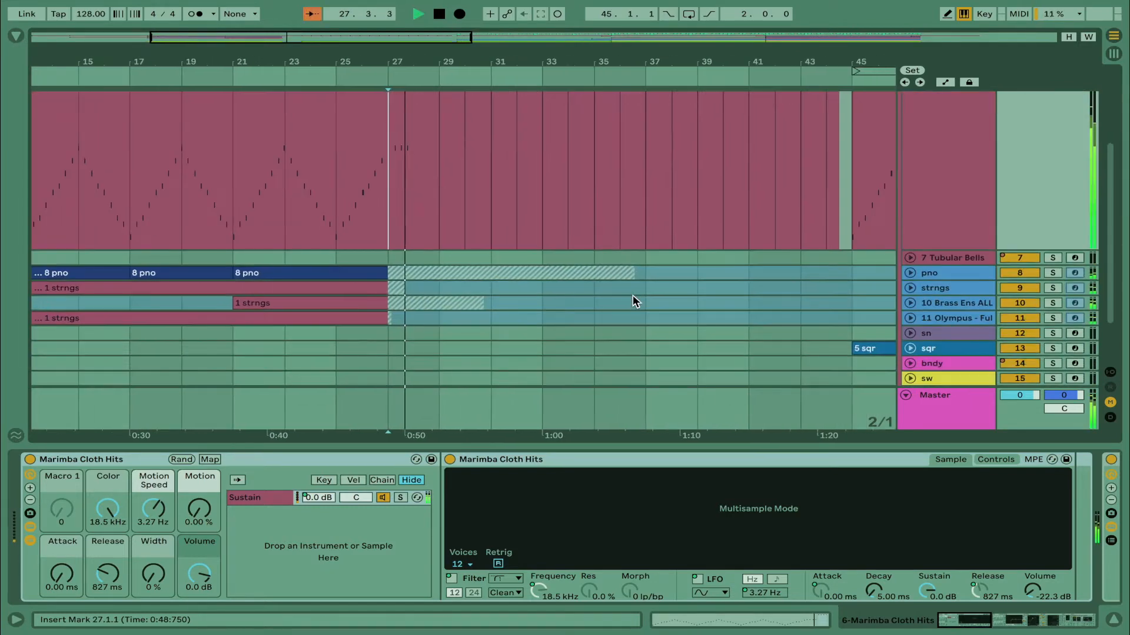
pyautogui.scroll(4, 633, 295)
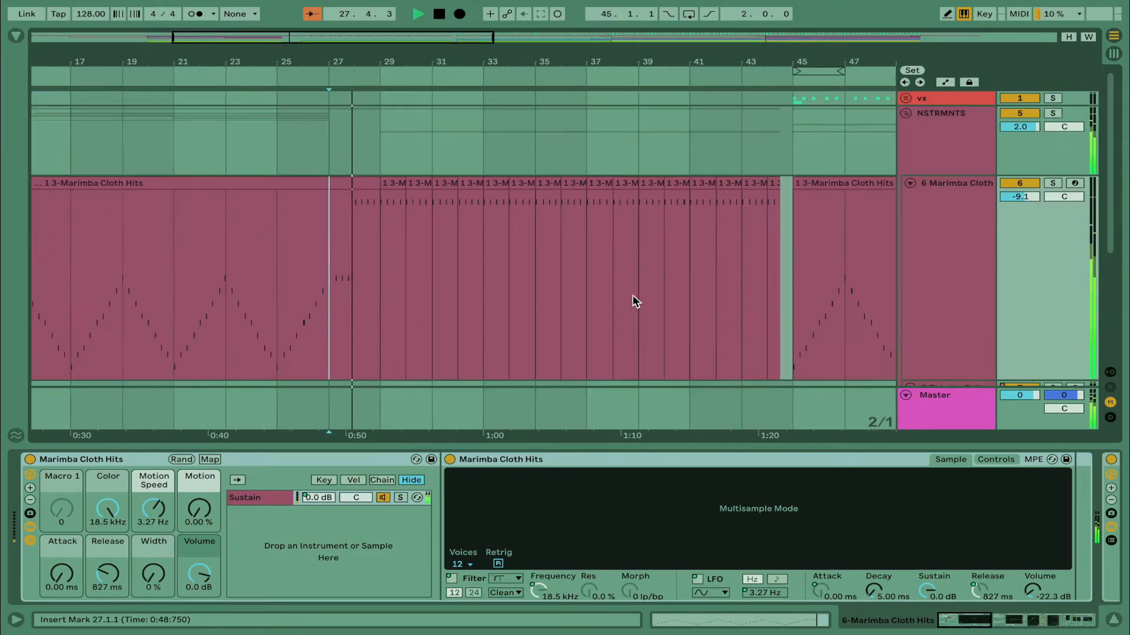
pyautogui.doubleClick(394, 183)
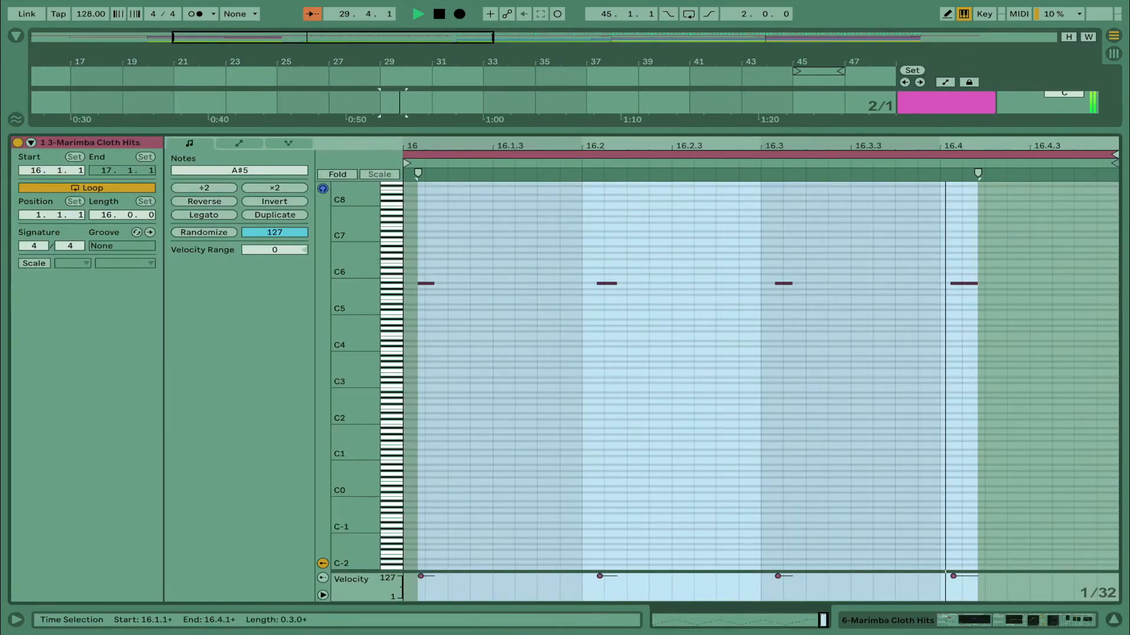
pyautogui.click(1065, 623)
# Open the 14 ply clip at bar 29, inspect its notes, and switch to the ply track's devices
pyautogui.scroll(-3, 492, 150)
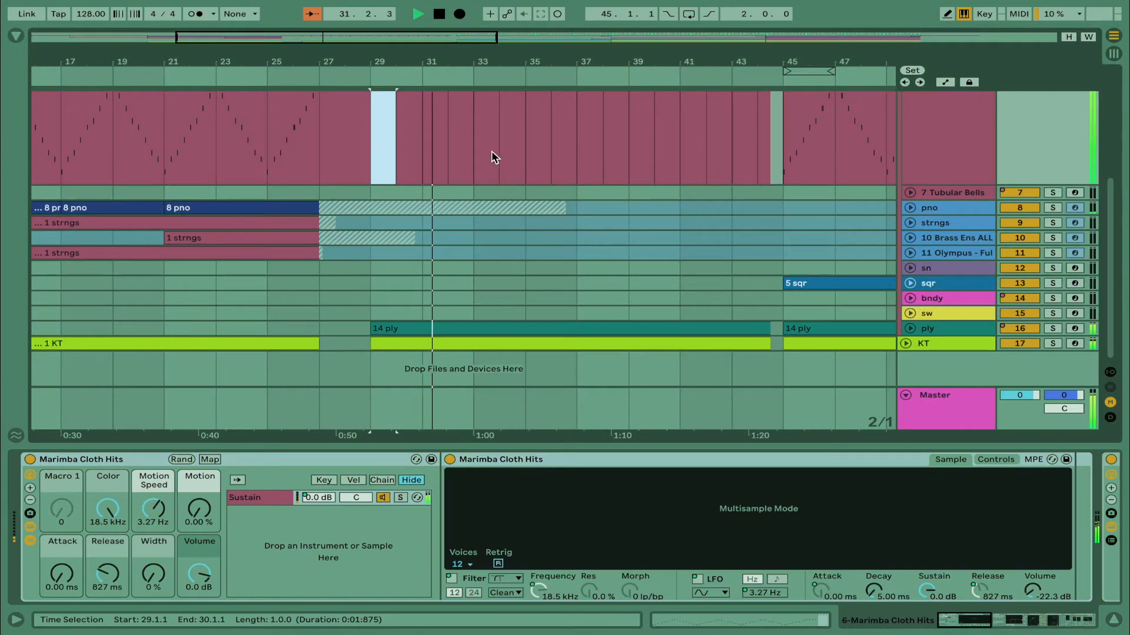
pyautogui.doubleClick(451, 332)
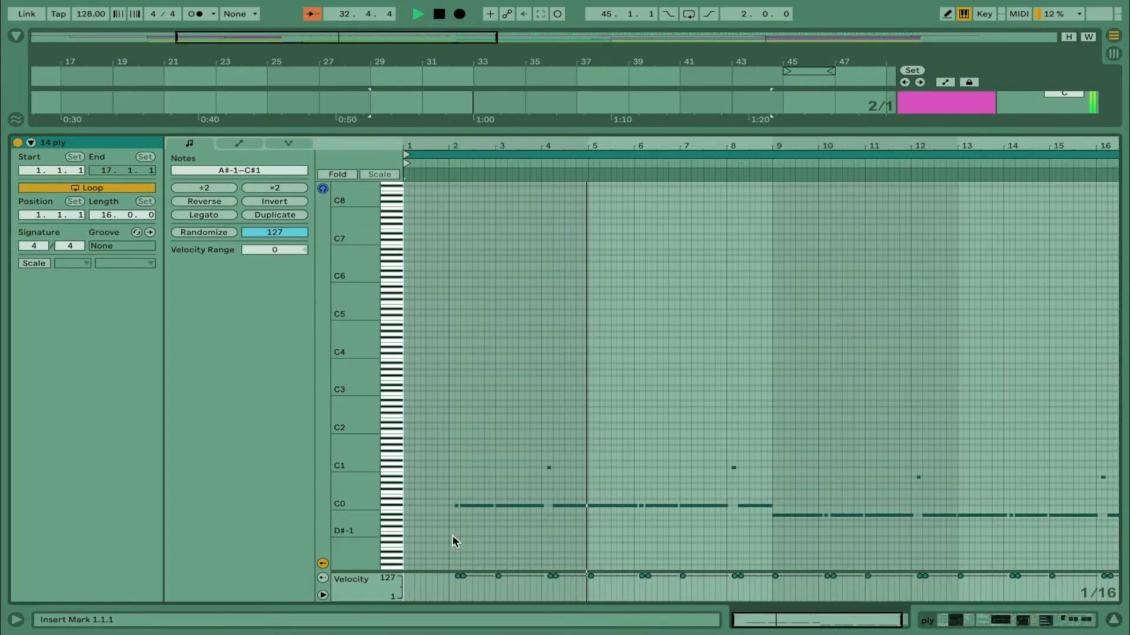
pyautogui.click(1048, 621)
# Examine the ply track's device chain, from Operator and its filter envelope through EQ, compression and multiband to the rvrb reverb
pyautogui.hscroll(6, 741, 542)
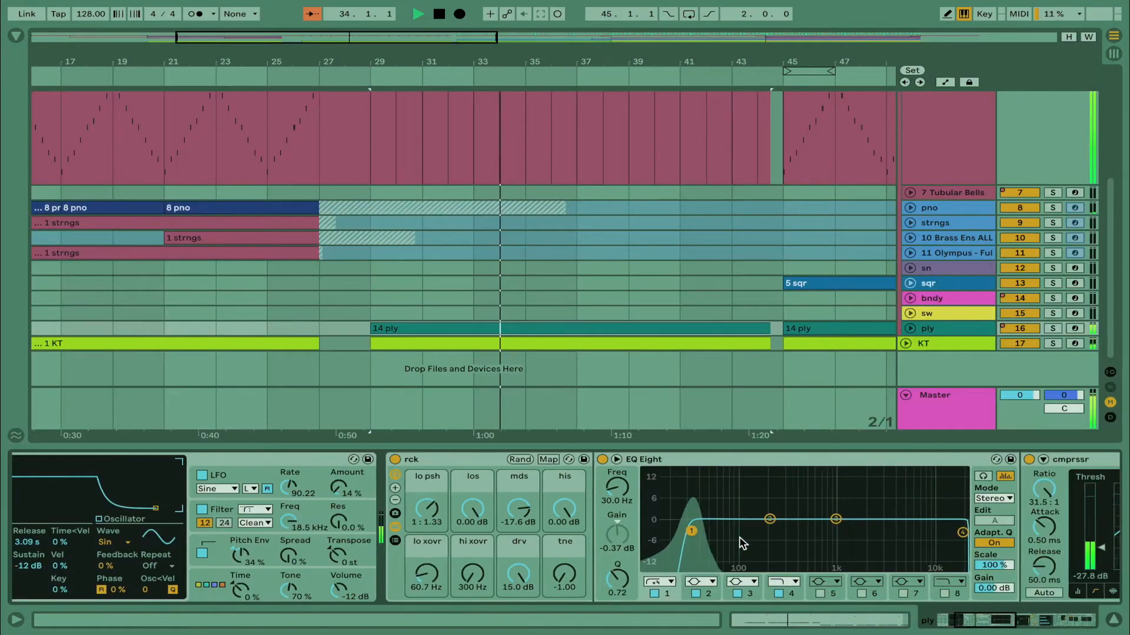
pyautogui.hscroll(-6, 743, 542)
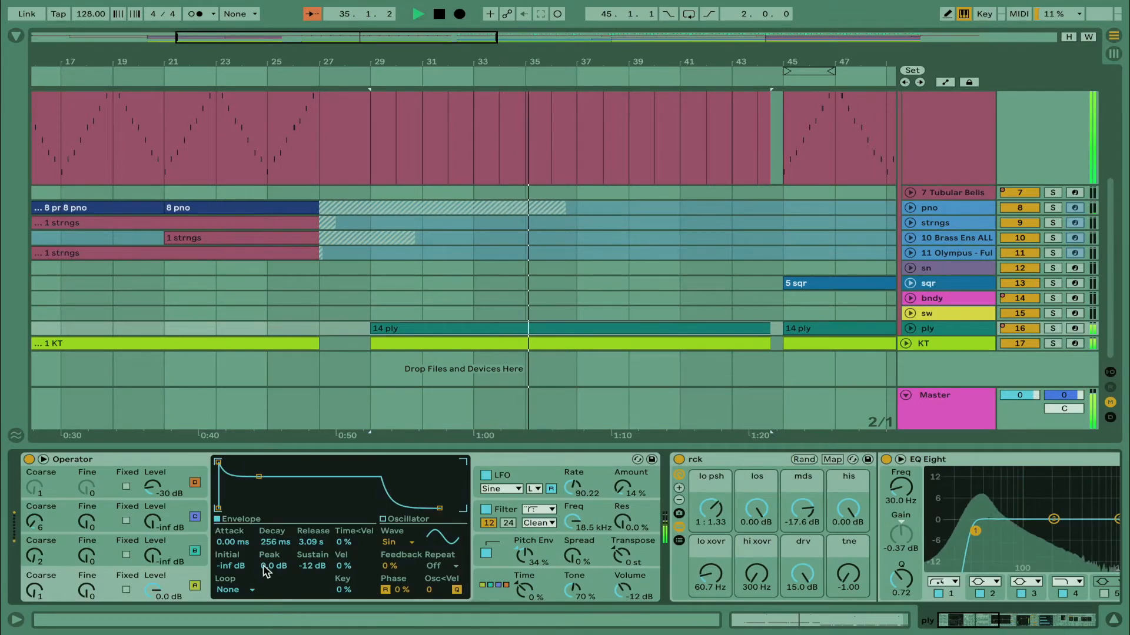
pyautogui.click(510, 512)
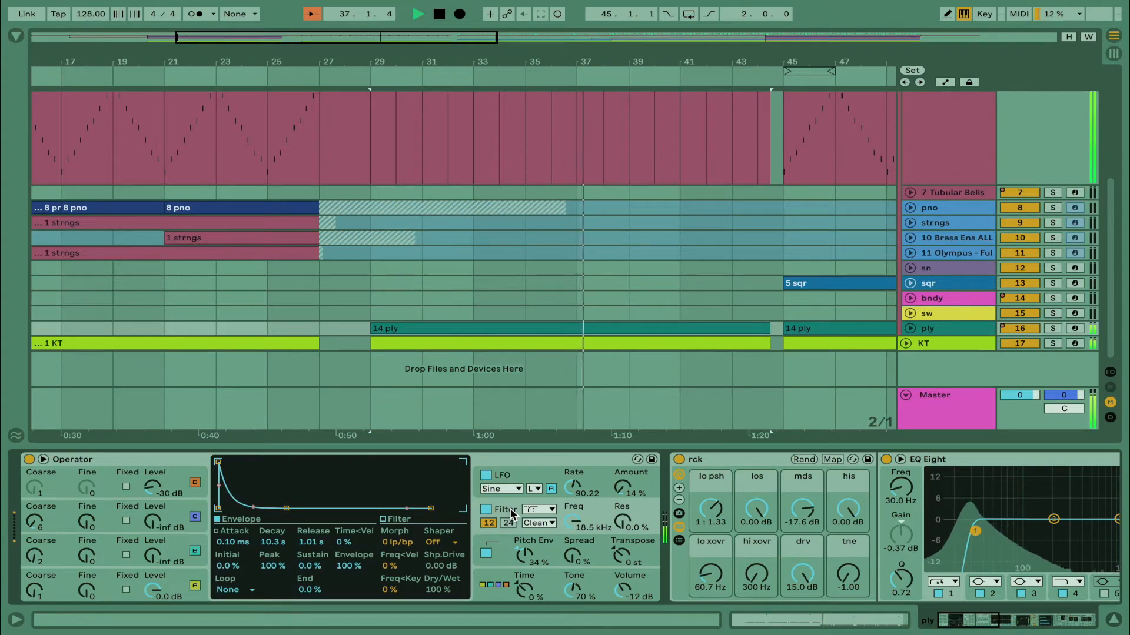
pyautogui.hscroll(1, 559, 512)
pyautogui.hscroll(10, 560, 514)
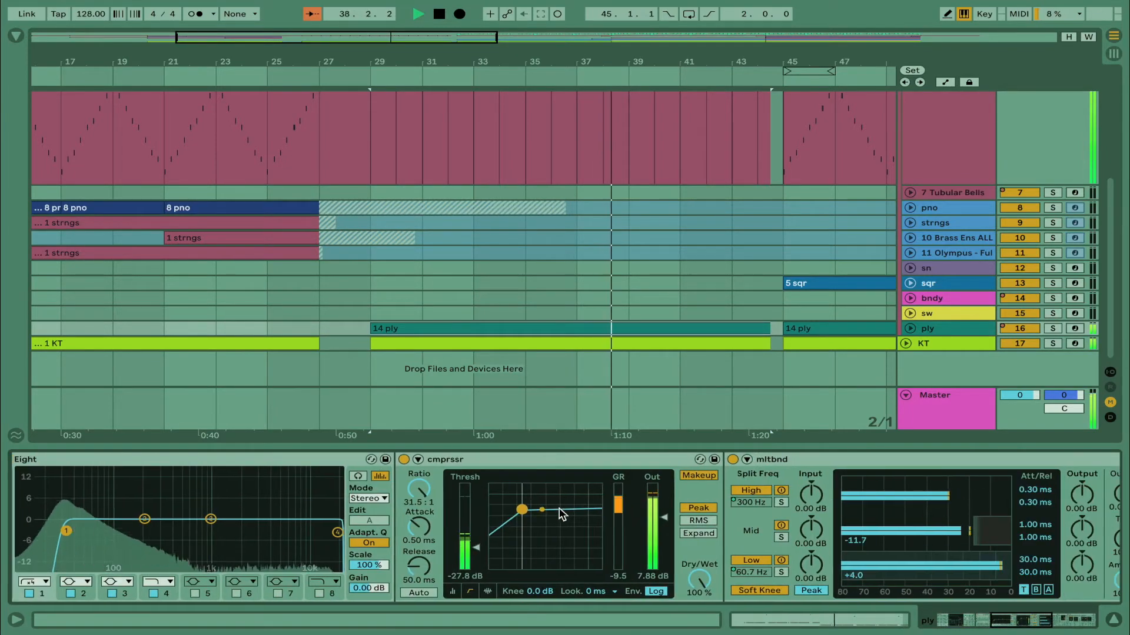
pyautogui.hscroll(6, 559, 513)
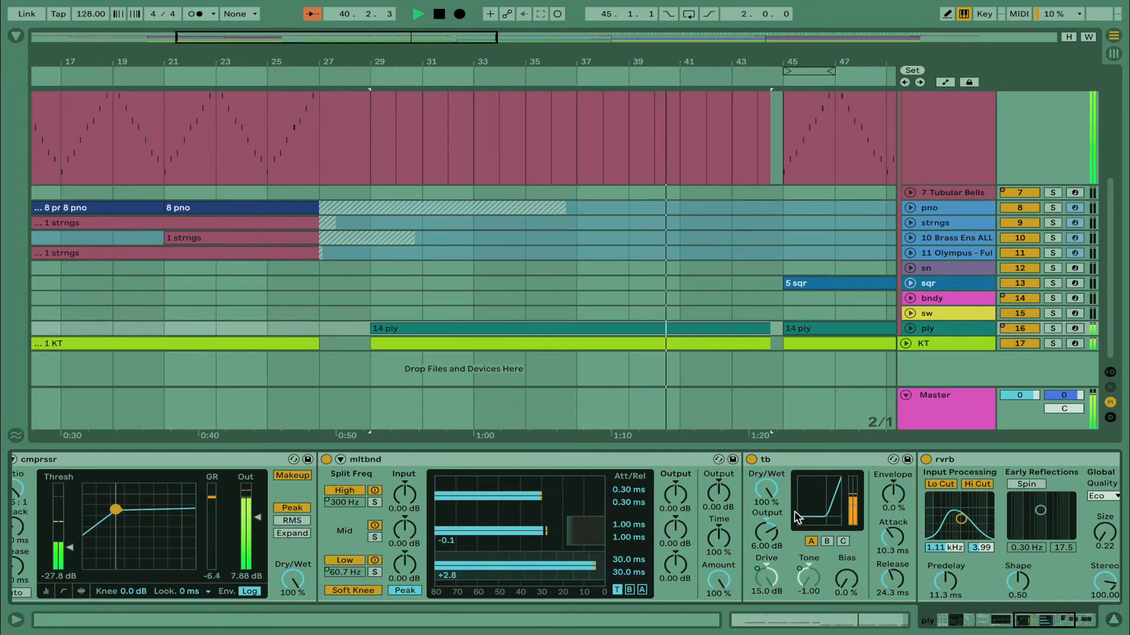
pyautogui.hscroll(6, 563, 580)
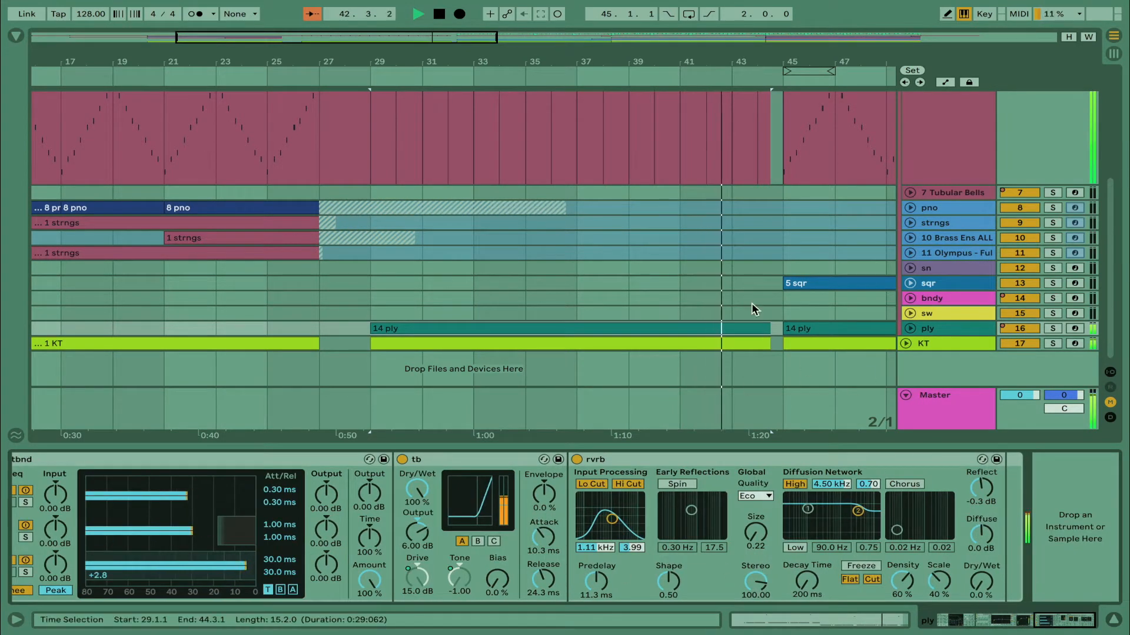
# Hide the device view and unfold the KT track to show its notes from bar 45 onward
pyautogui.hscroll(5, 750, 302)
pyautogui.hscroll(3, 751, 303)
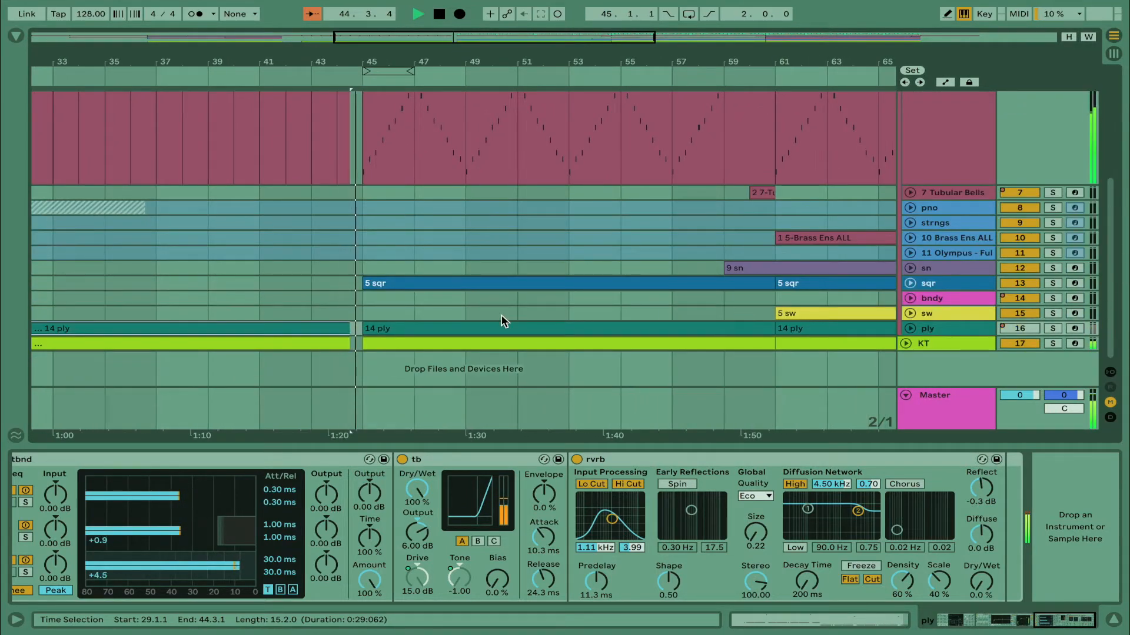
pyautogui.click(1113, 619)
pyautogui.scroll(2, 820, 459)
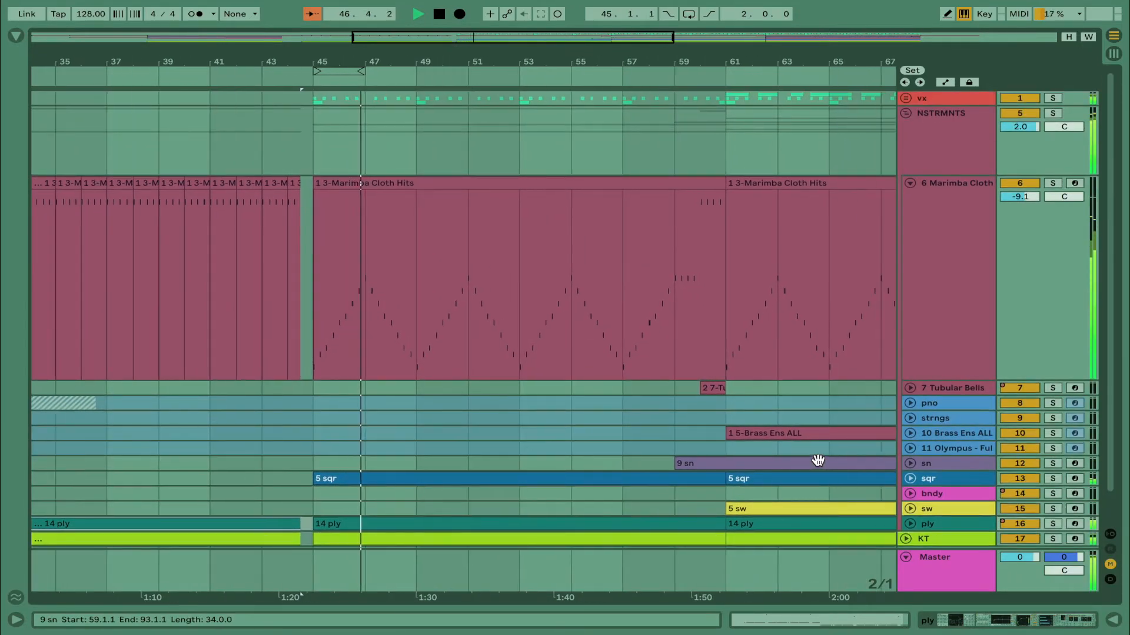
pyautogui.scroll(-2, 806, 347)
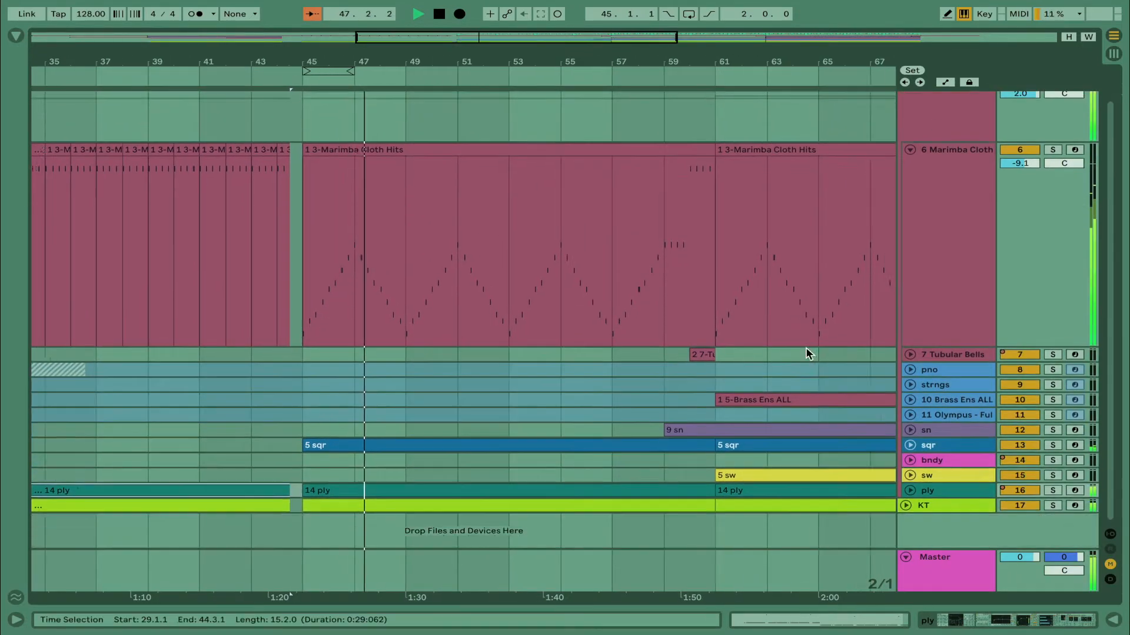
pyautogui.click(906, 502)
pyautogui.scroll(-2, 800, 438)
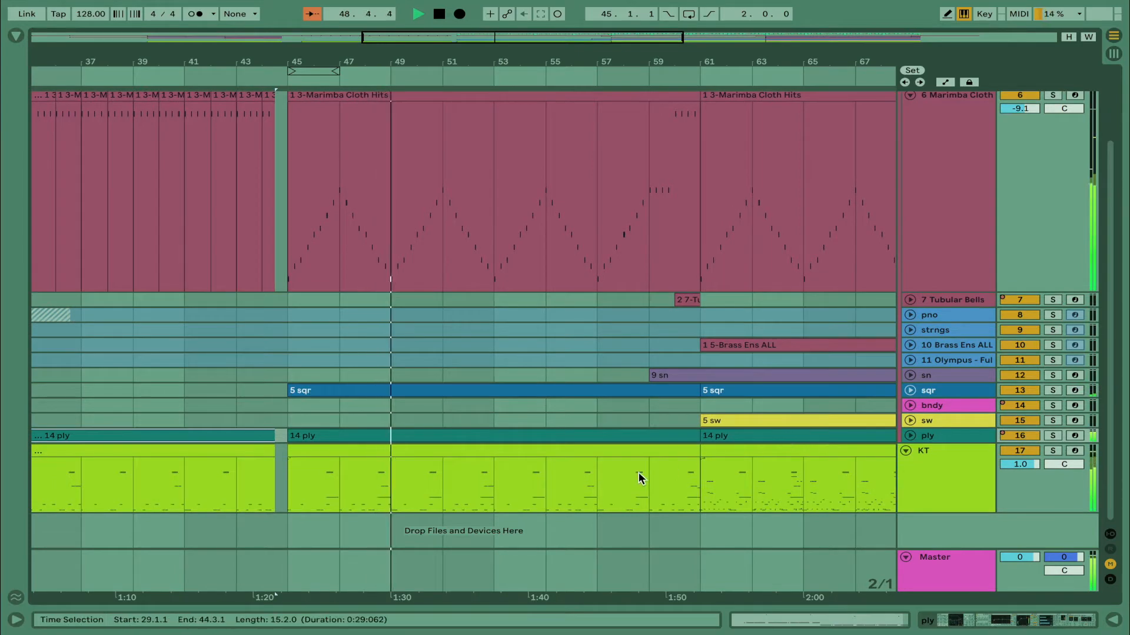
# Unfold the vx group and restart playback from bar 45 on the ahhh track
pyautogui.hscroll(-5, 638, 472)
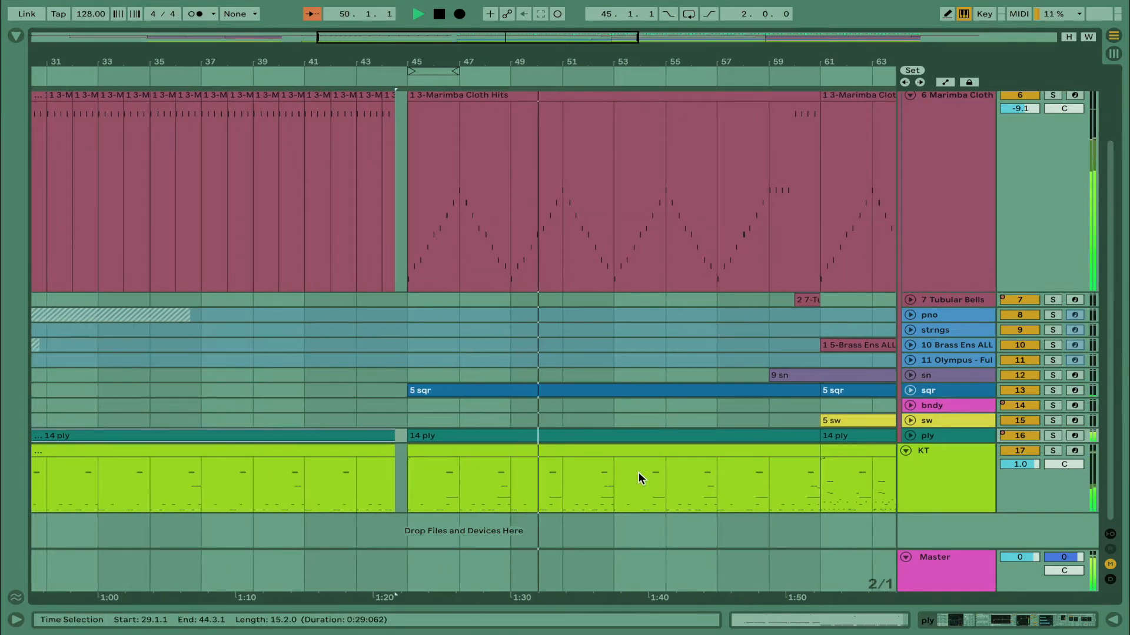
pyautogui.scroll(5, 638, 472)
pyautogui.click(906, 97)
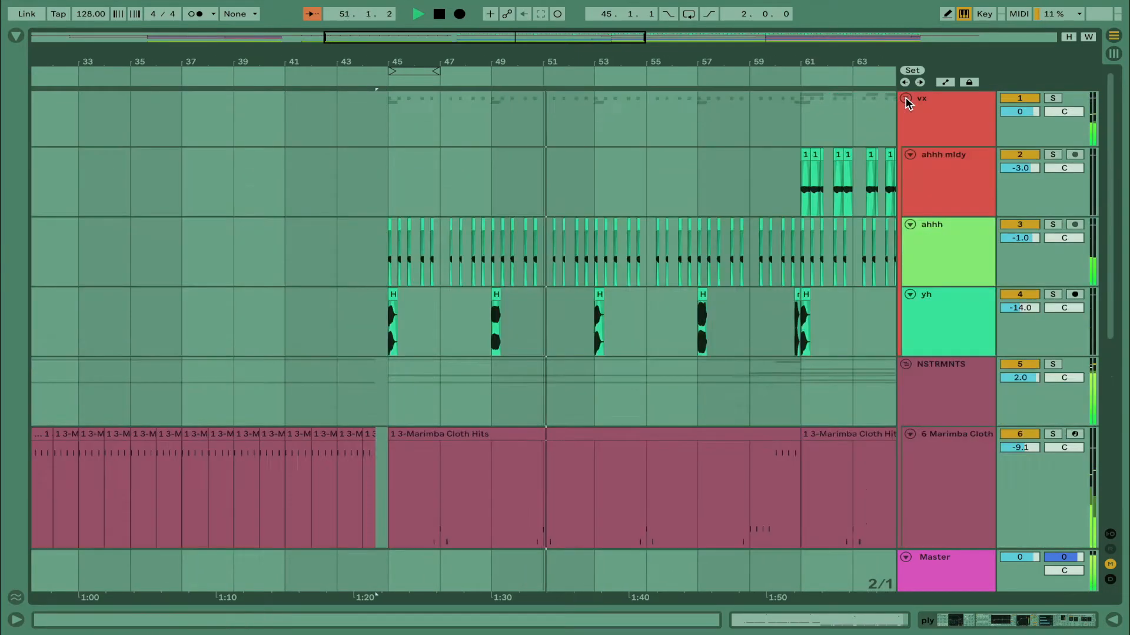
pyautogui.click(387, 277)
pyautogui.scroll(5, 386, 277)
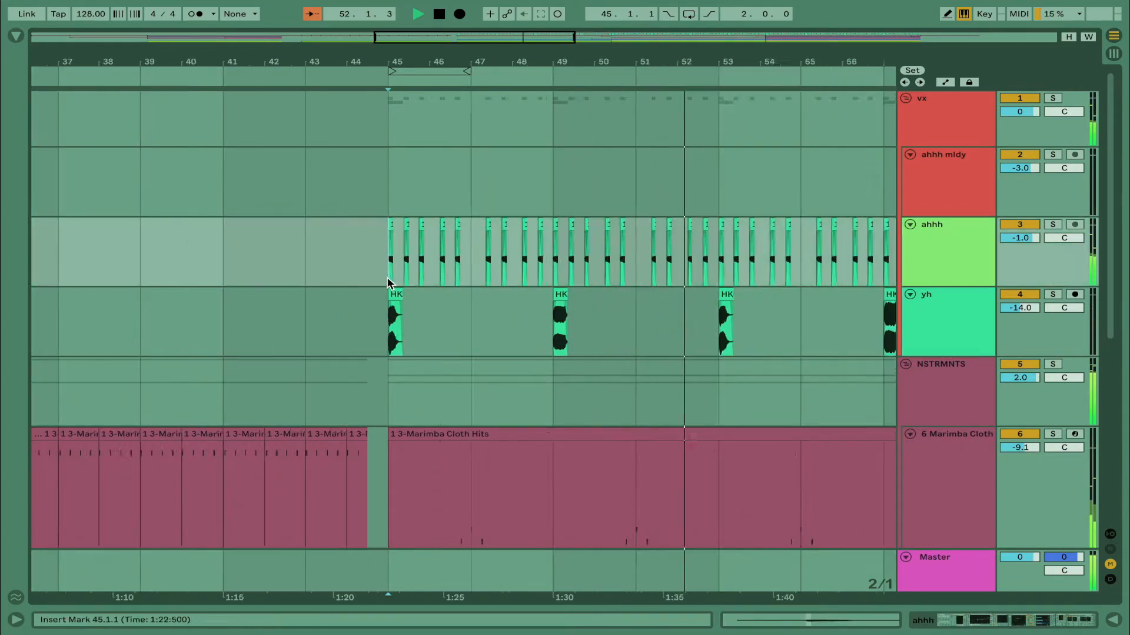
pyautogui.press('space')
pyautogui.press('space')
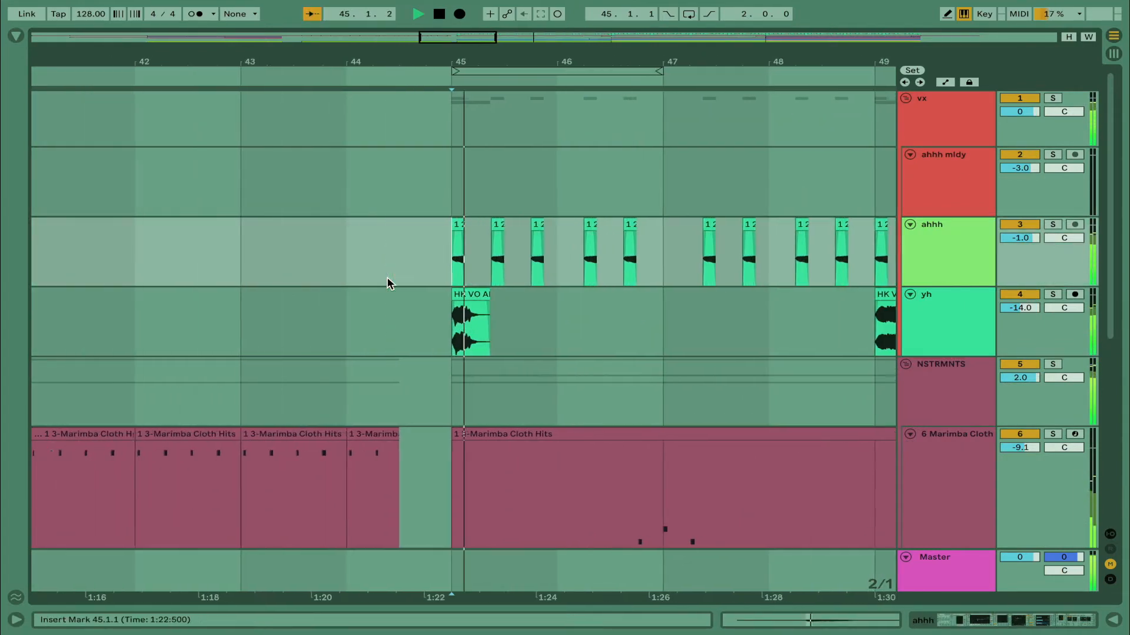
# Open the 1 2-Audio clip in bar 47 of the ahhh track, inspect its waveform, and switch to the track's devices
pyautogui.click(965, 244)
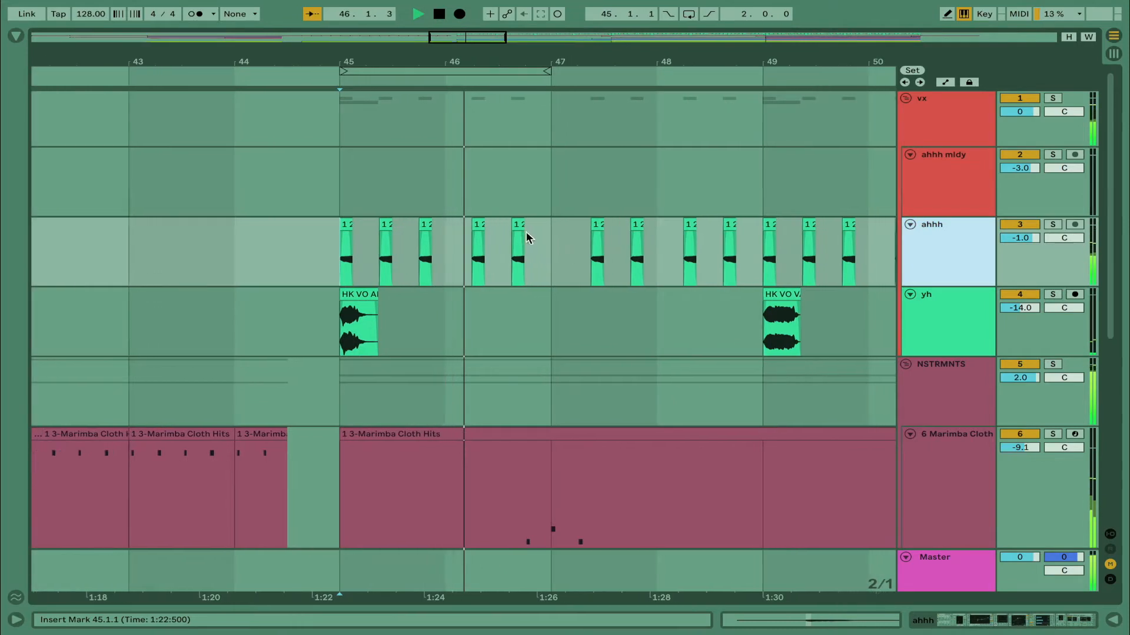
pyautogui.click(550, 226)
pyautogui.doubleClick(547, 226)
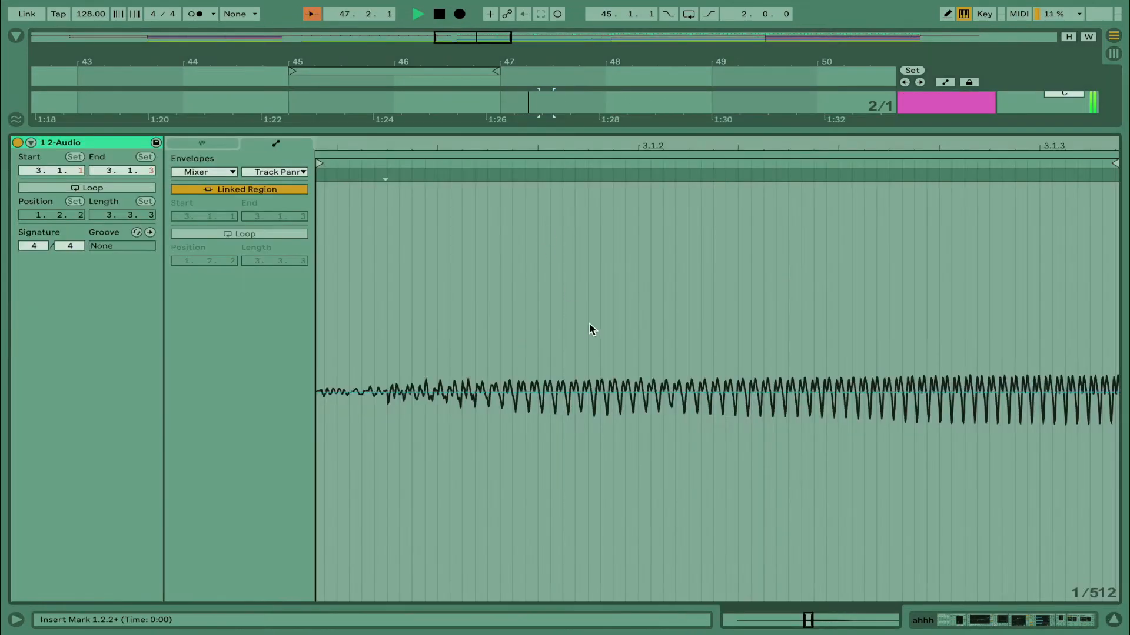
pyautogui.hscroll(2, 588, 326)
pyautogui.scroll(-5, 588, 326)
pyautogui.scroll(-5, 588, 326)
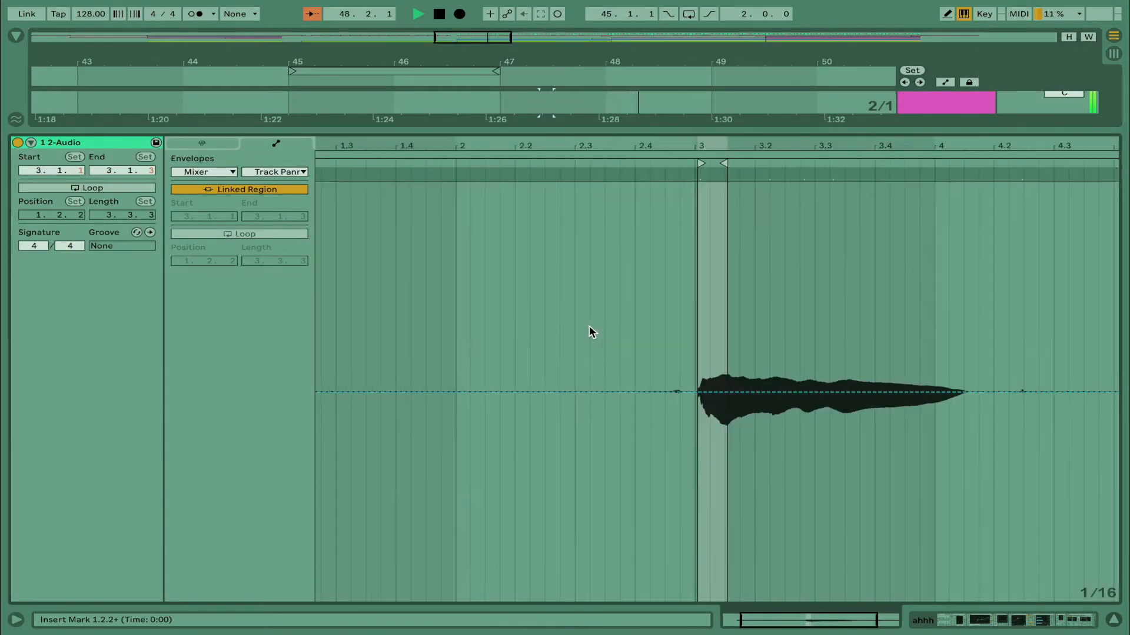
pyautogui.click(1089, 621)
pyautogui.hscroll(5, 464, 112)
pyautogui.scroll(2, 465, 111)
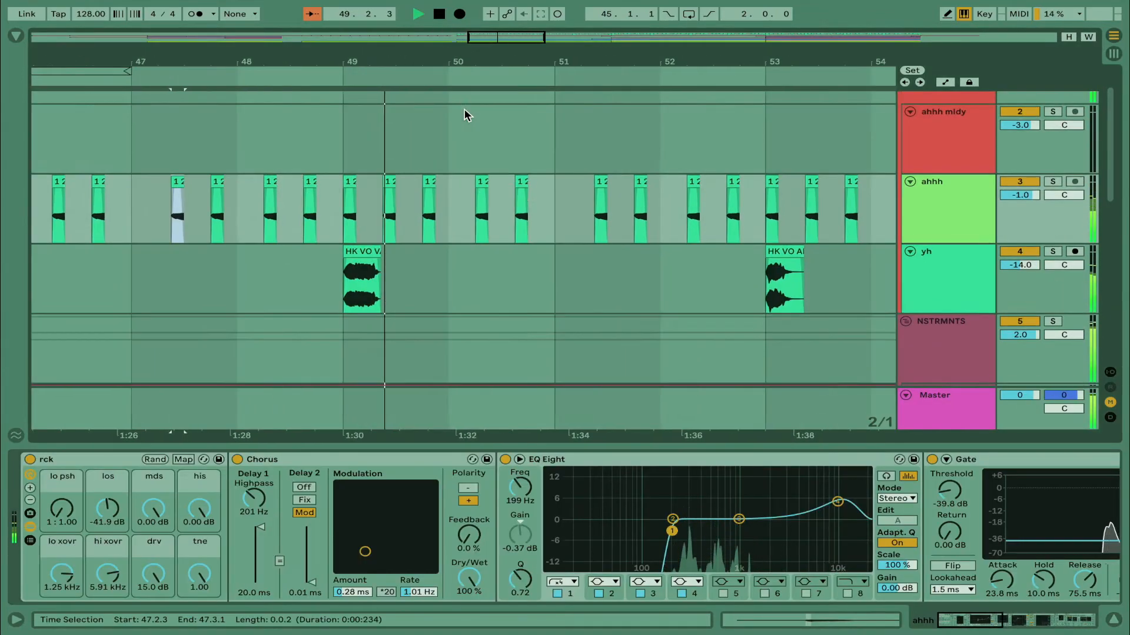
# Examine the repeating vocal clips on the ahhh track from bar 45 to bar 61 against the neighbouring vocal tracks
pyautogui.click(463, 187)
pyautogui.press('-')
pyautogui.press('-')
pyautogui.press('-')
pyautogui.press('-')
pyautogui.scroll(2, 462, 185)
pyautogui.hscroll(5, 462, 185)
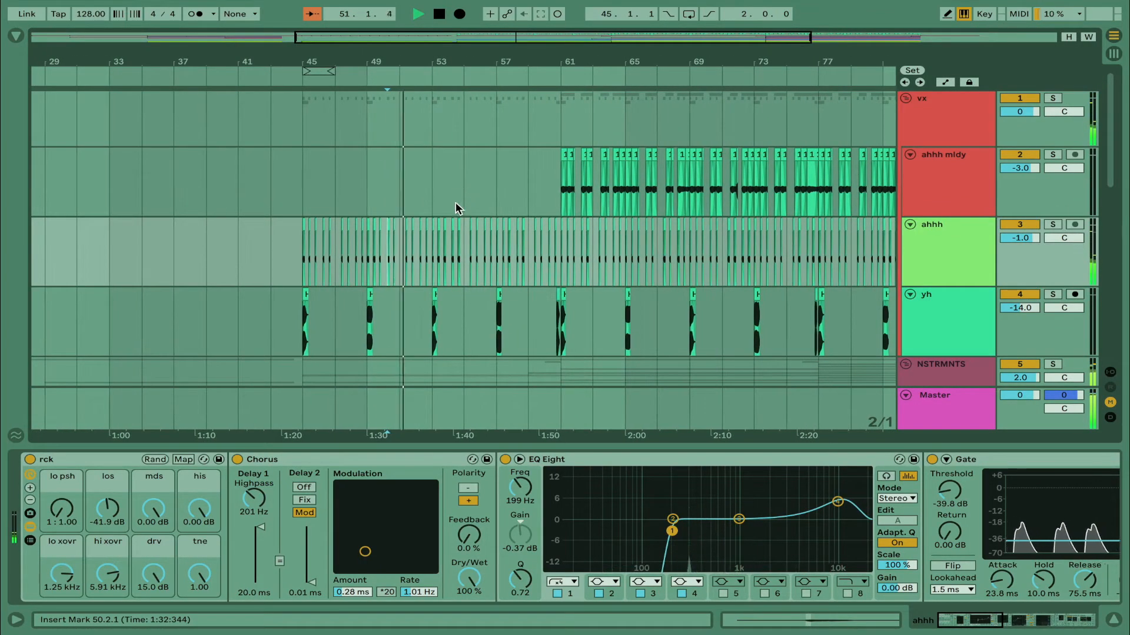
pyautogui.click(425, 275)
pyautogui.press('+')
pyautogui.press('+')
pyautogui.hscroll(3, 425, 275)
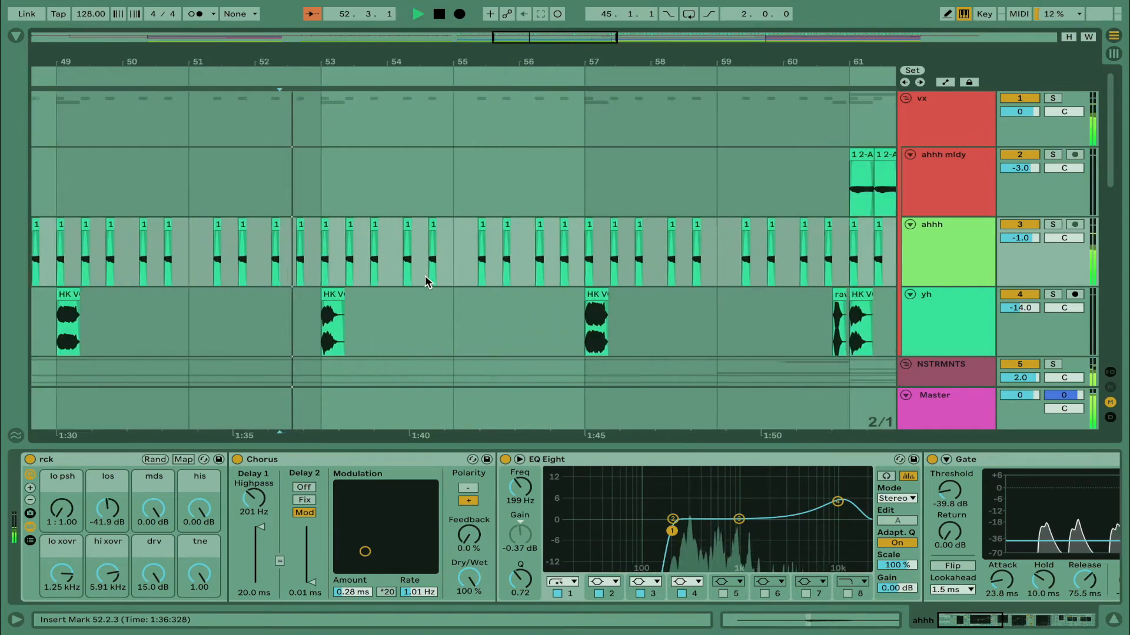
pyautogui.click(425, 275)
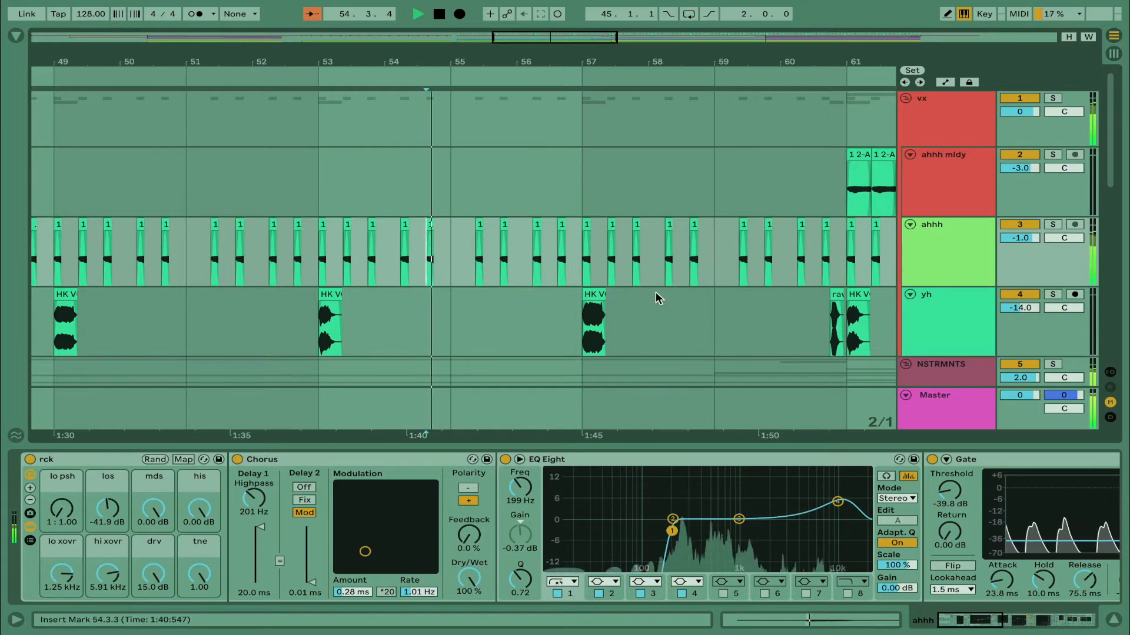
# Select the HK VO VA 29 Come On clip at bar 57 on the yh track and show the track's devices
pyautogui.scroll(-3, 597, 309)
pyautogui.hscroll(3, 597, 309)
pyautogui.click(496, 203)
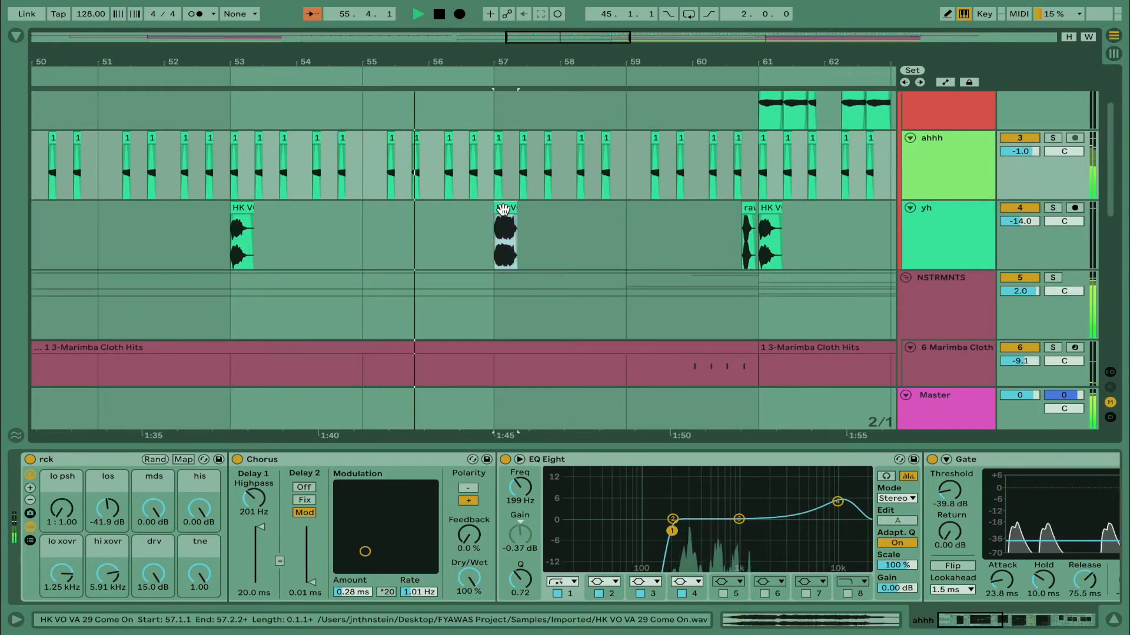
pyautogui.click(503, 210)
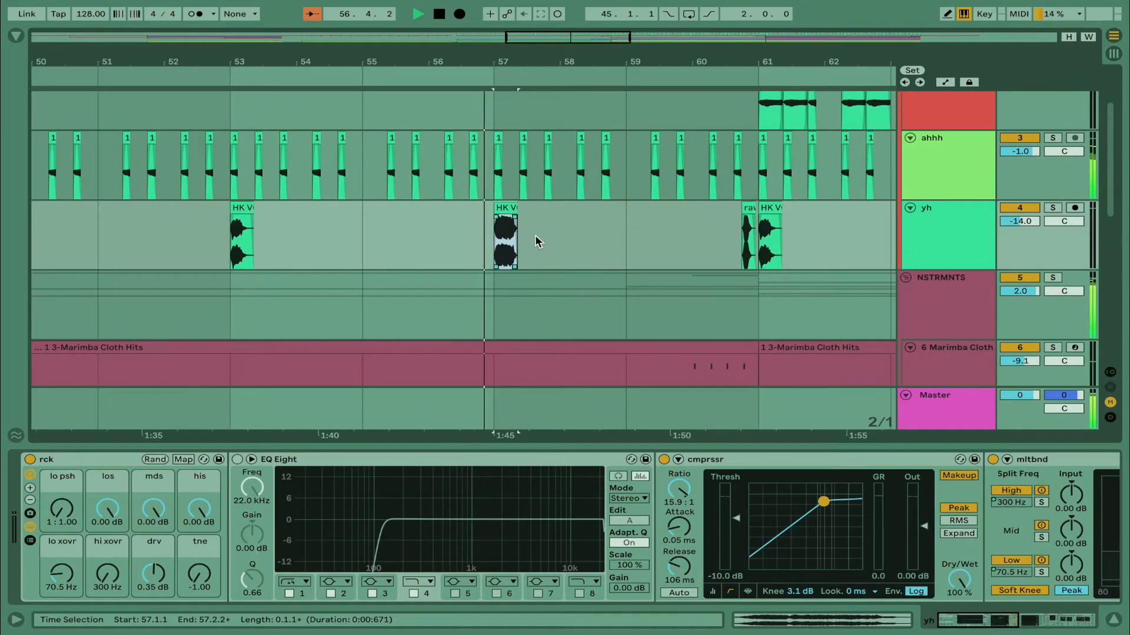
# Unfold the sn track and select its 9 sn clip at bar 59 to show the notes and devices
pyautogui.hscroll(4, 534, 246)
pyautogui.scroll(-2, 535, 249)
pyautogui.scroll(-8, 534, 249)
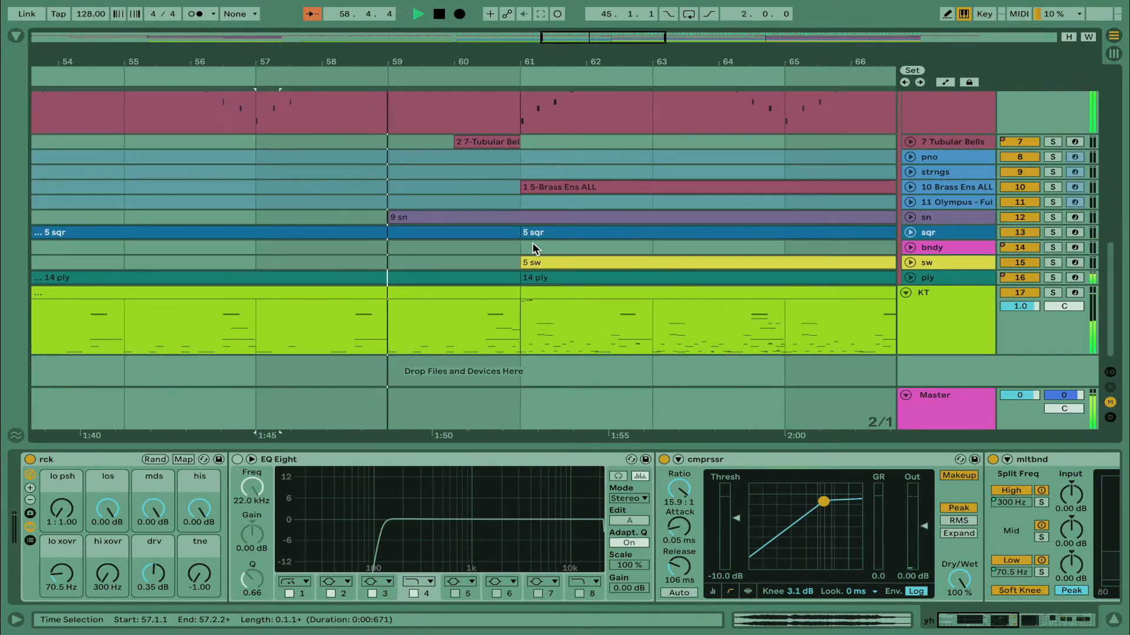
pyautogui.hscroll(-1, 532, 242)
pyautogui.press('-')
pyautogui.press('-')
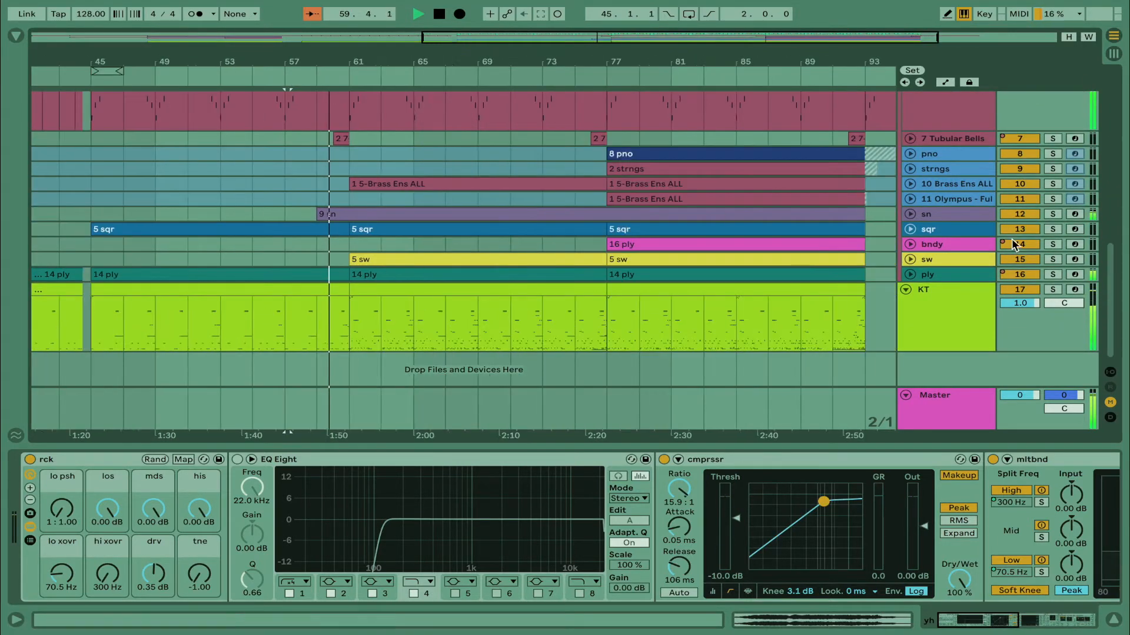
pyautogui.click(910, 214)
pyautogui.click(477, 220)
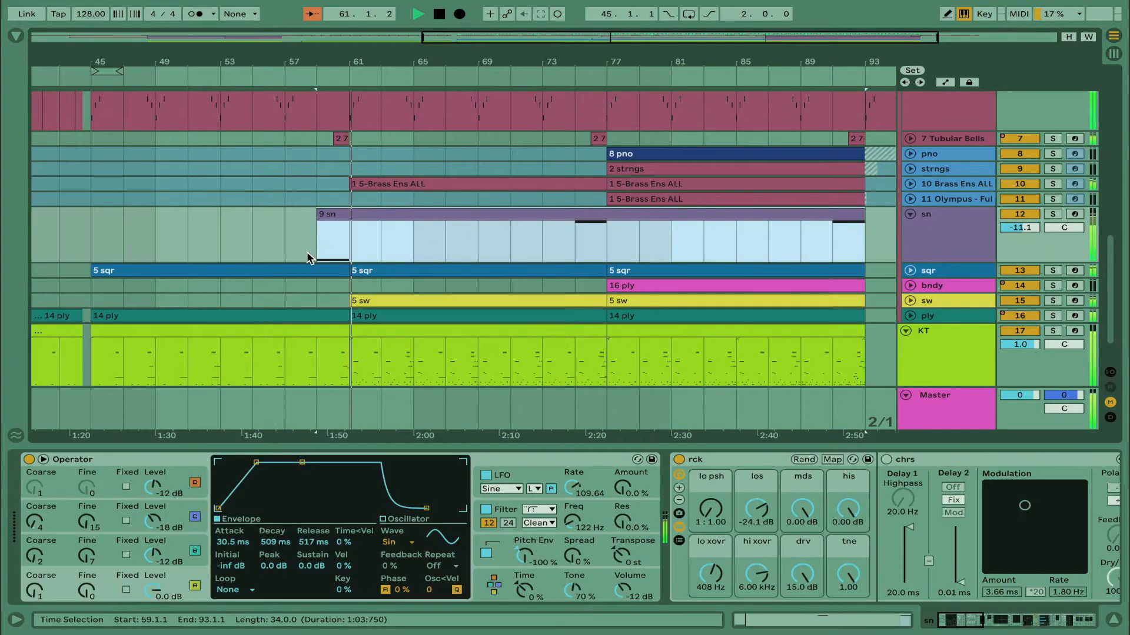
# Stop playback, solo the sn track, and inspect its Operator oscillator and global settings
pyautogui.click(307, 255)
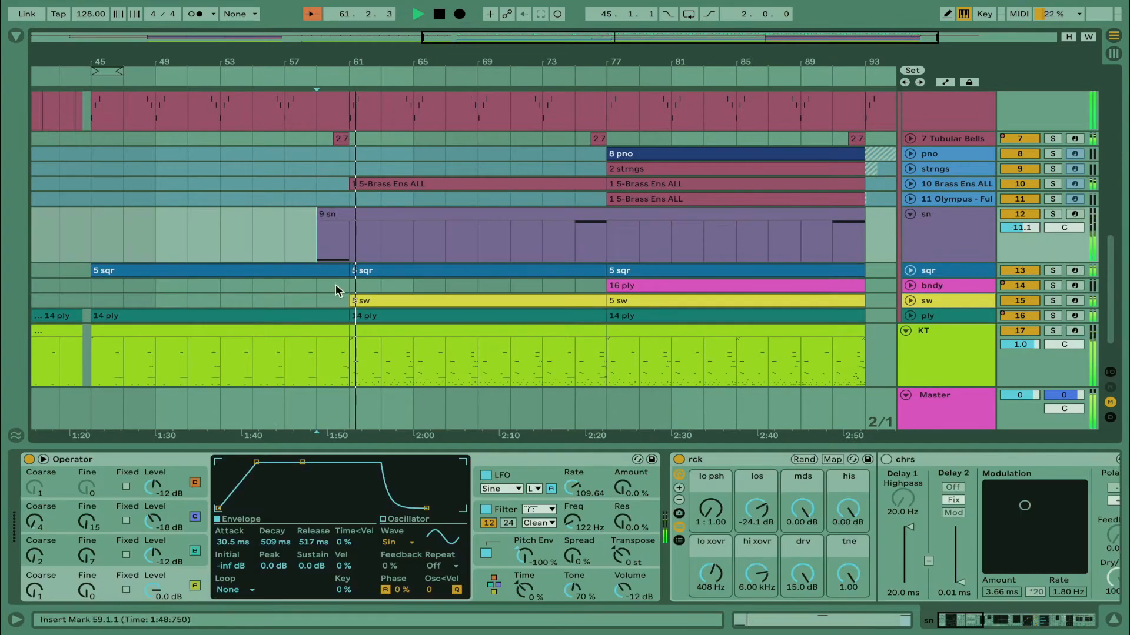
pyautogui.click(1054, 213)
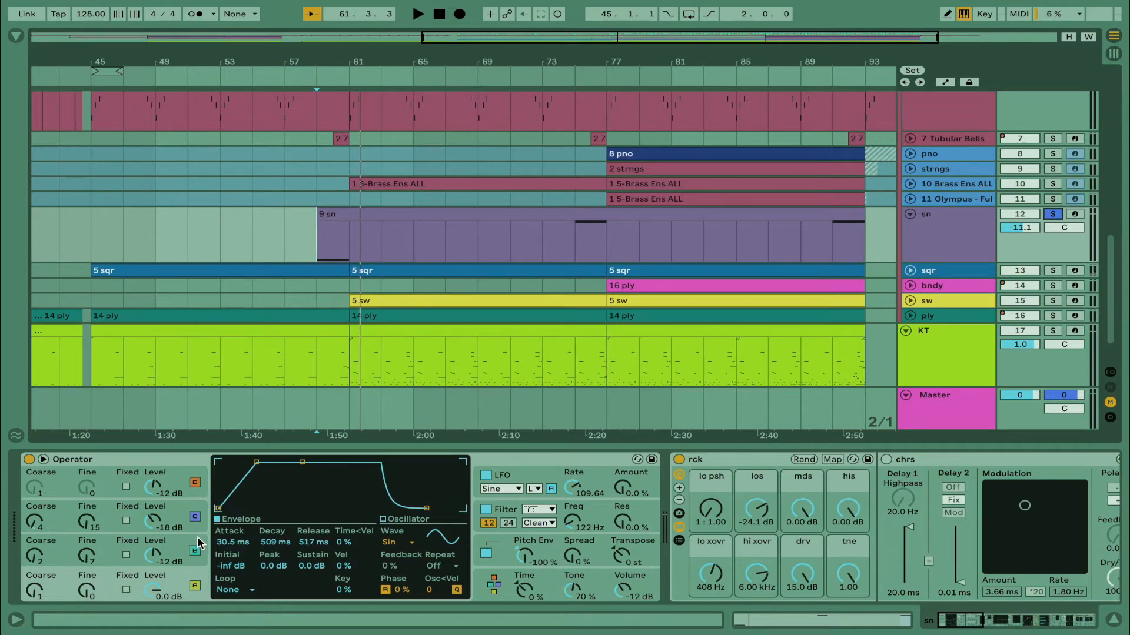
pyautogui.click(178, 512)
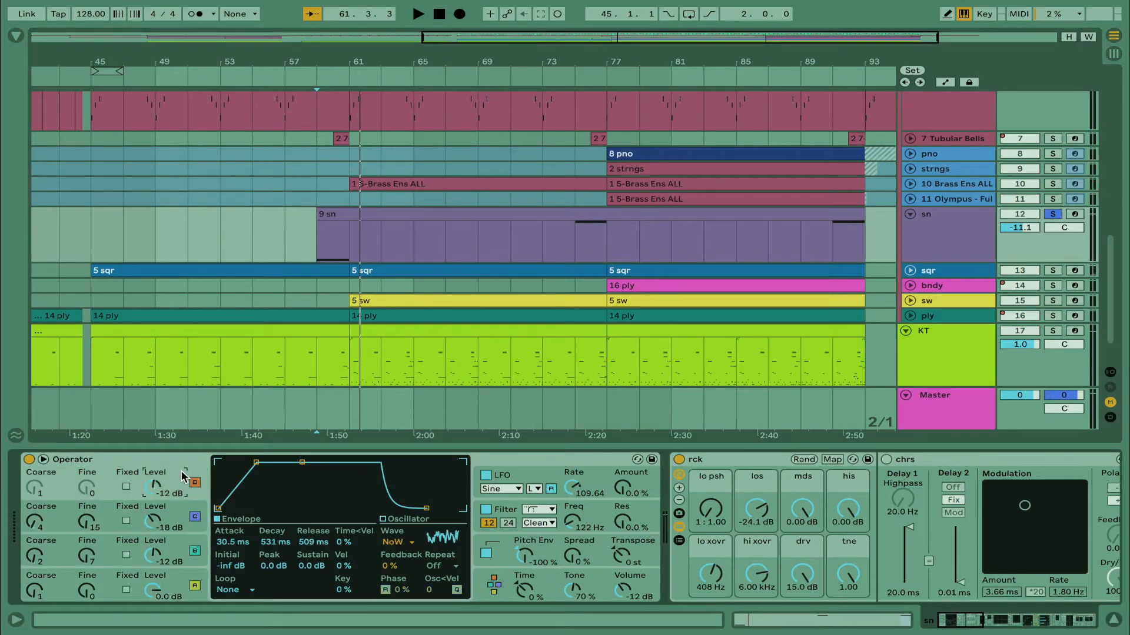
pyautogui.click(494, 585)
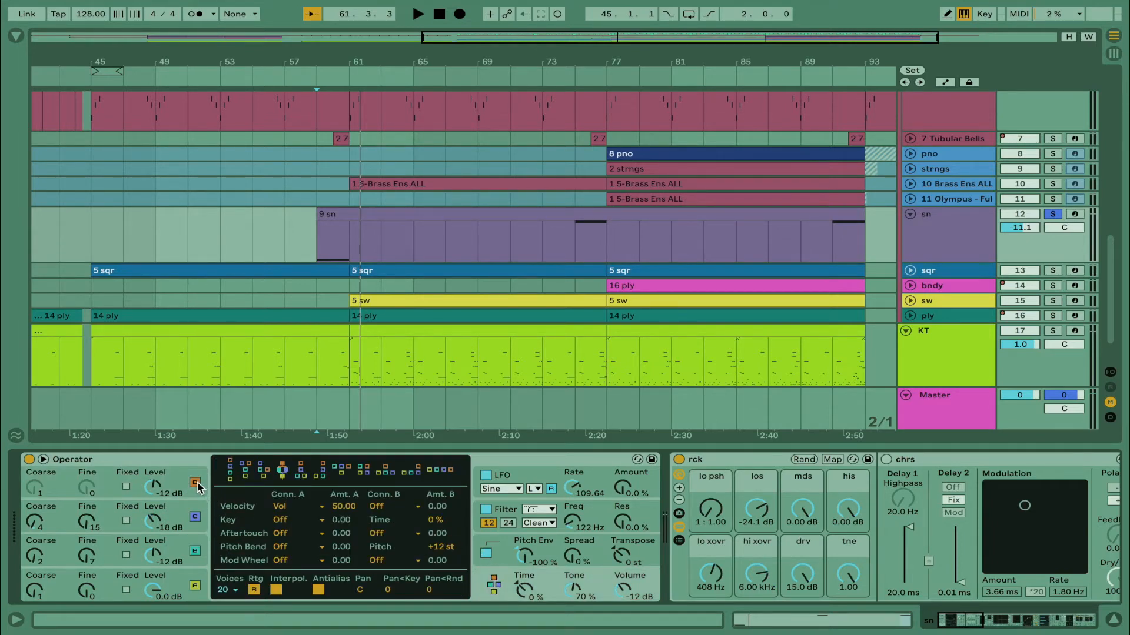
# Play the soloed sn track from bar 59 and examine its device chain through to the rvrb reverb
pyautogui.scroll(-3, 559, 523)
pyautogui.click(310, 249)
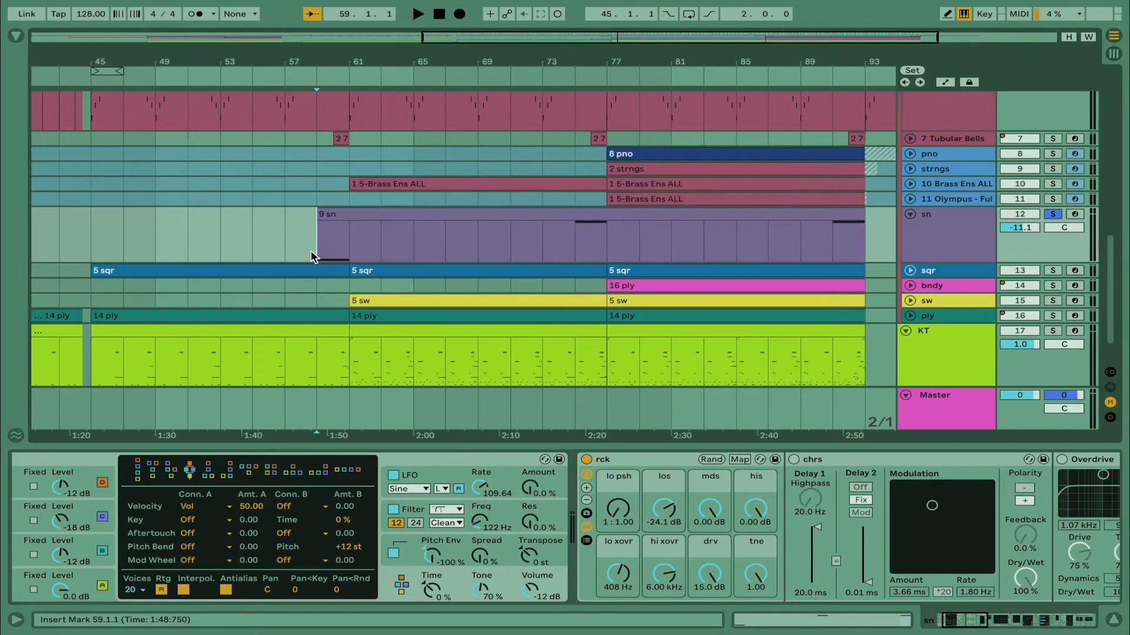
pyautogui.press('space')
pyautogui.scroll(-10, 557, 535)
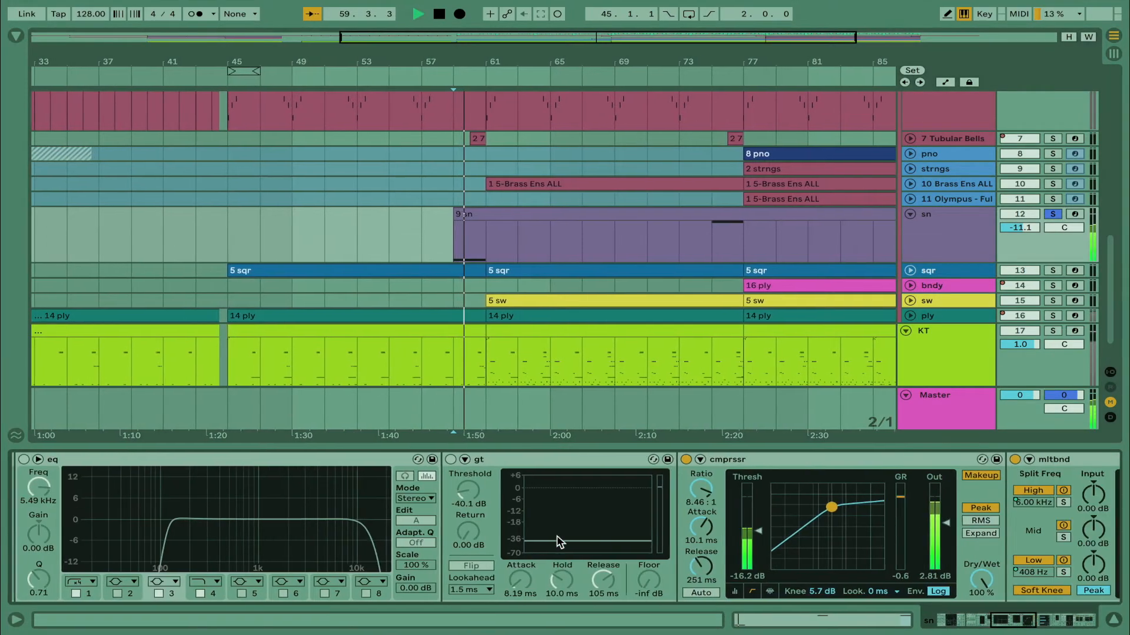
pyautogui.scroll(-8, 556, 536)
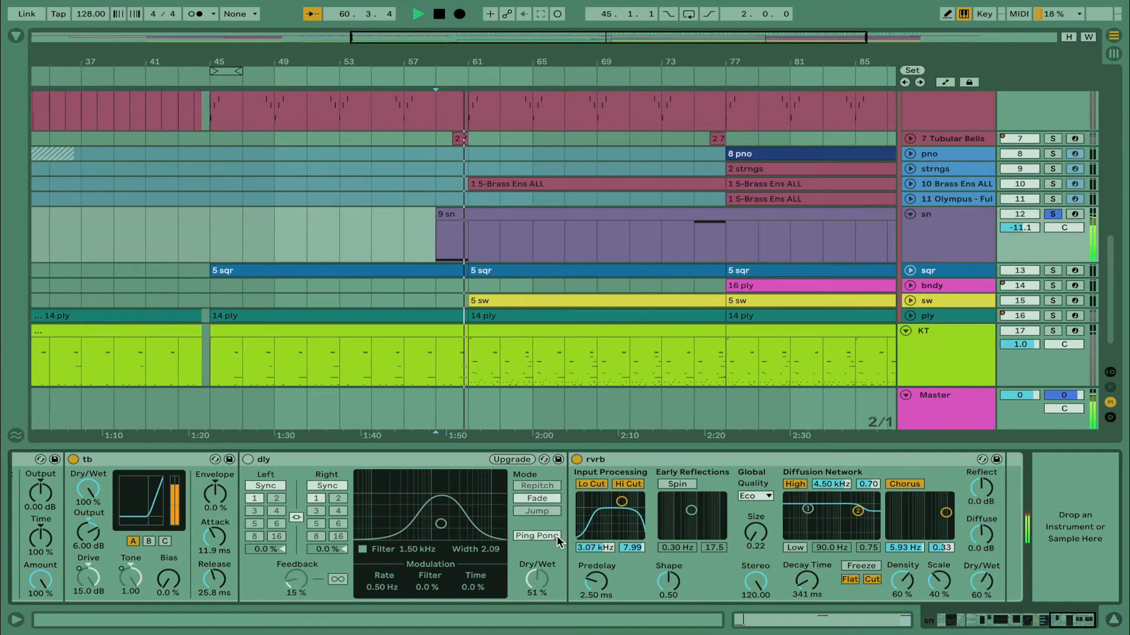
pyautogui.press('space')
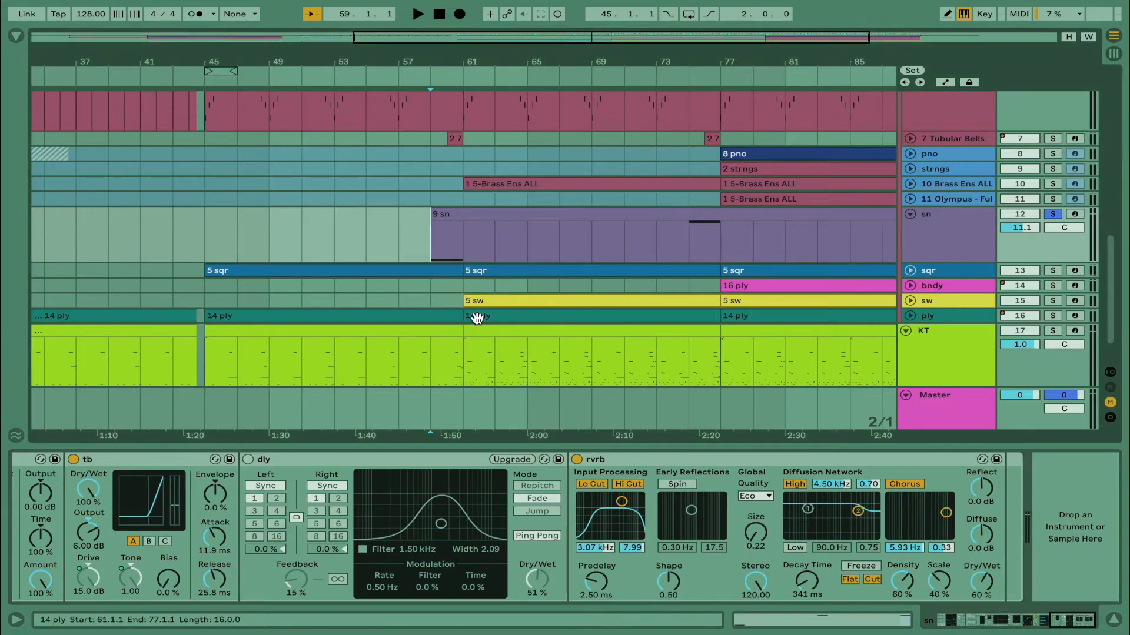
# Solo and unfold the 7 Tubular Bells track, show its devices, and play it from bar 59
pyautogui.moveTo(477, 318); pyautogui.dragTo(460, 413)
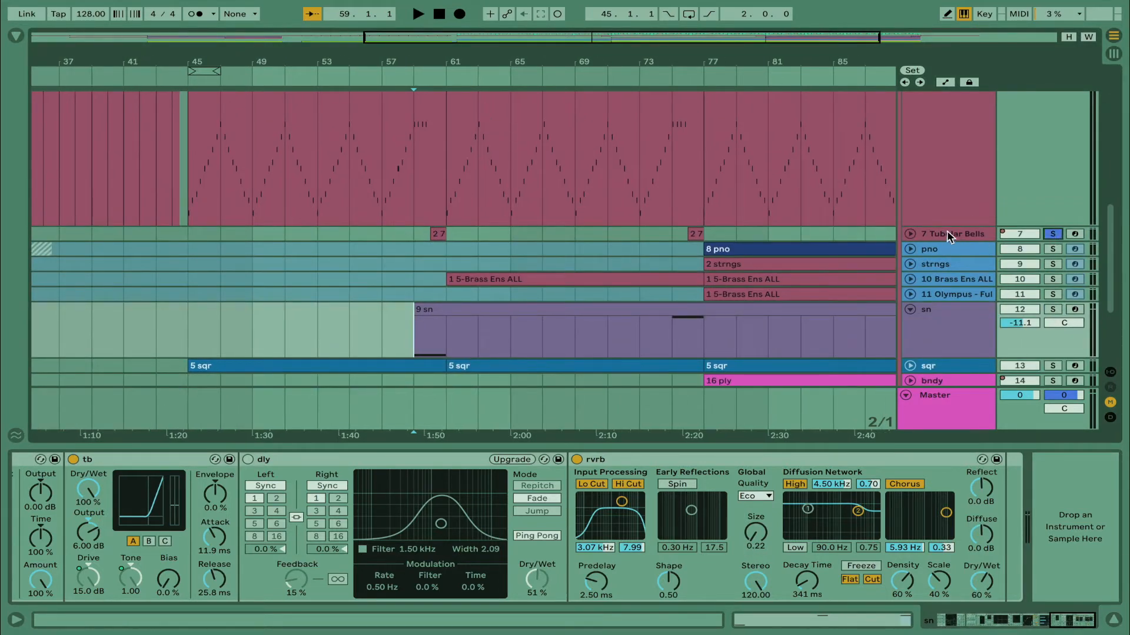
pyautogui.click(910, 234)
pyautogui.click(475, 268)
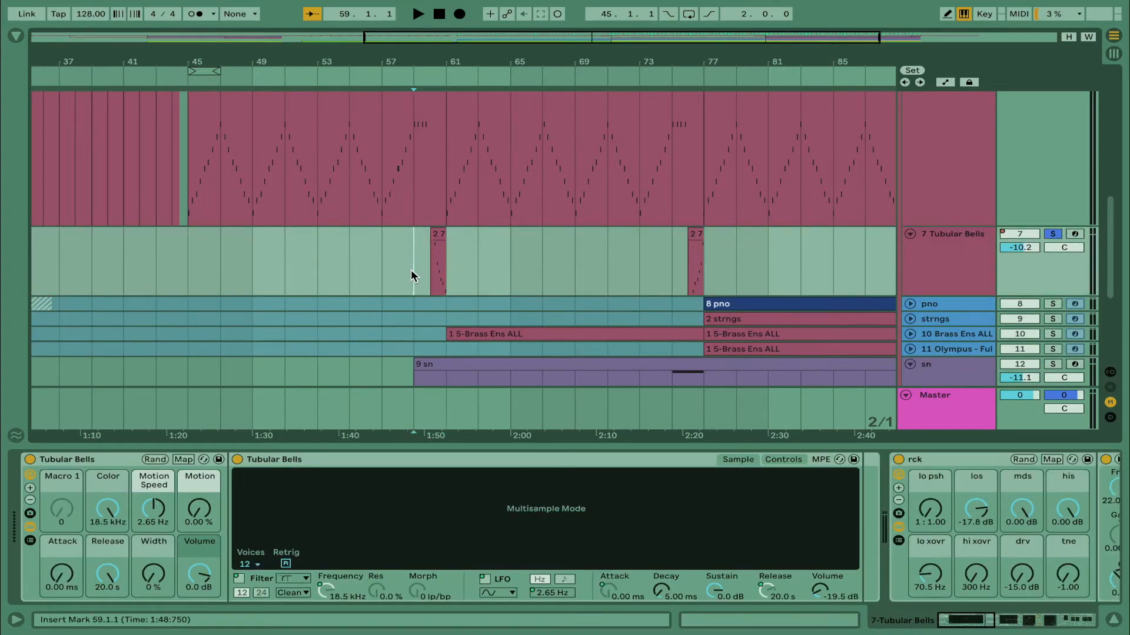
pyautogui.press('space')
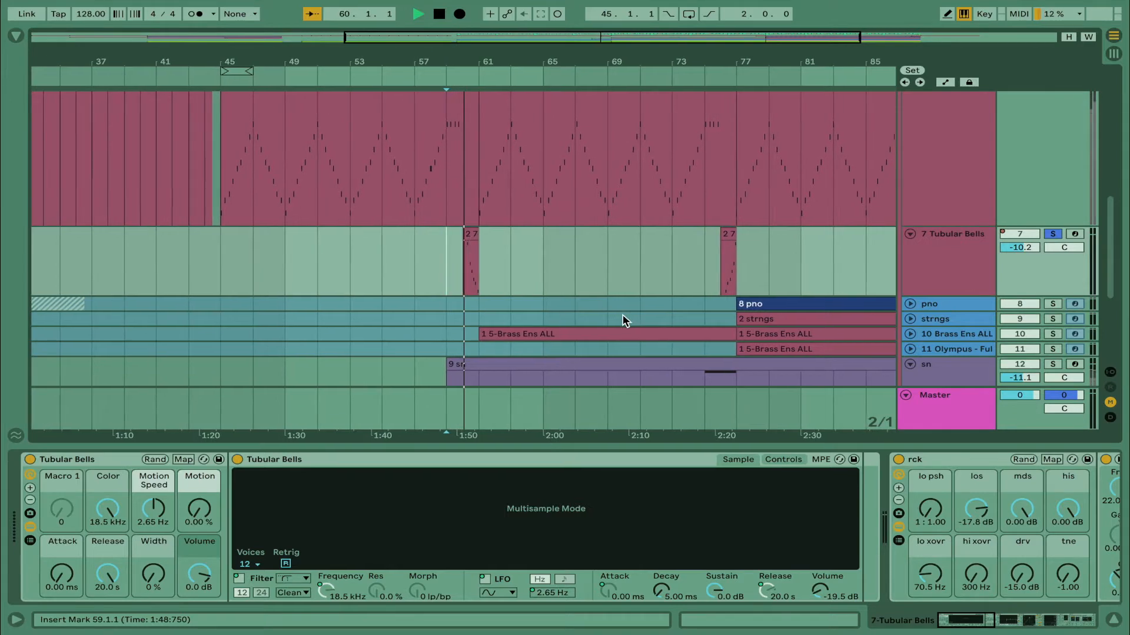
# Solo and unfold the sw track, show its devices, and restart playback from bar 61
pyautogui.scroll(-5, 625, 320)
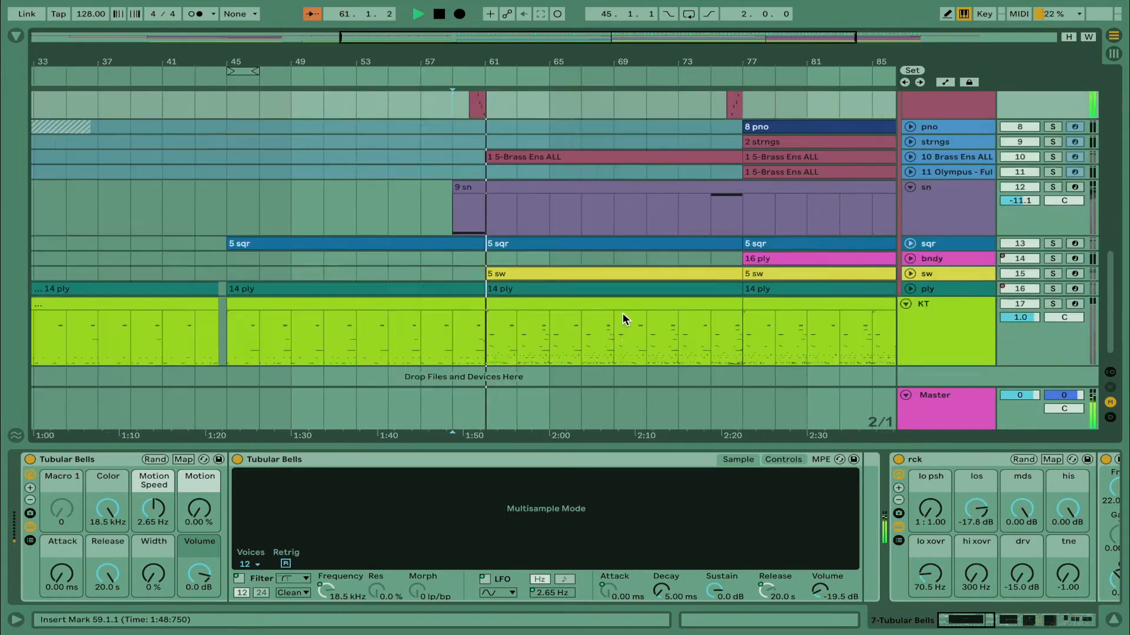
pyautogui.scroll(-1, 625, 321)
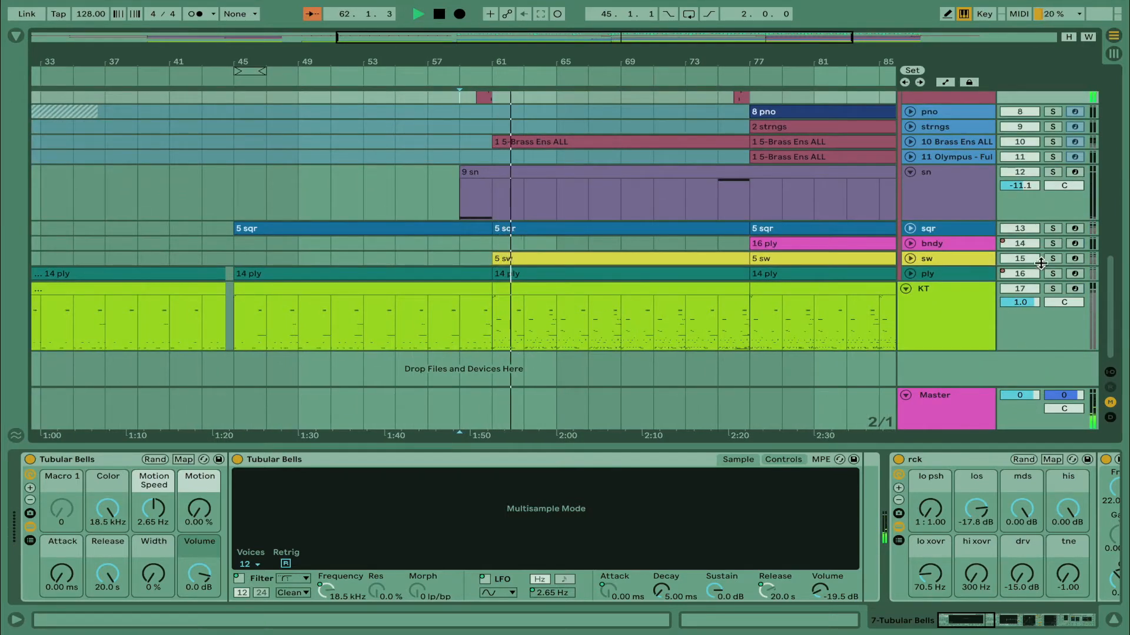
pyautogui.click(956, 257)
pyautogui.click(910, 259)
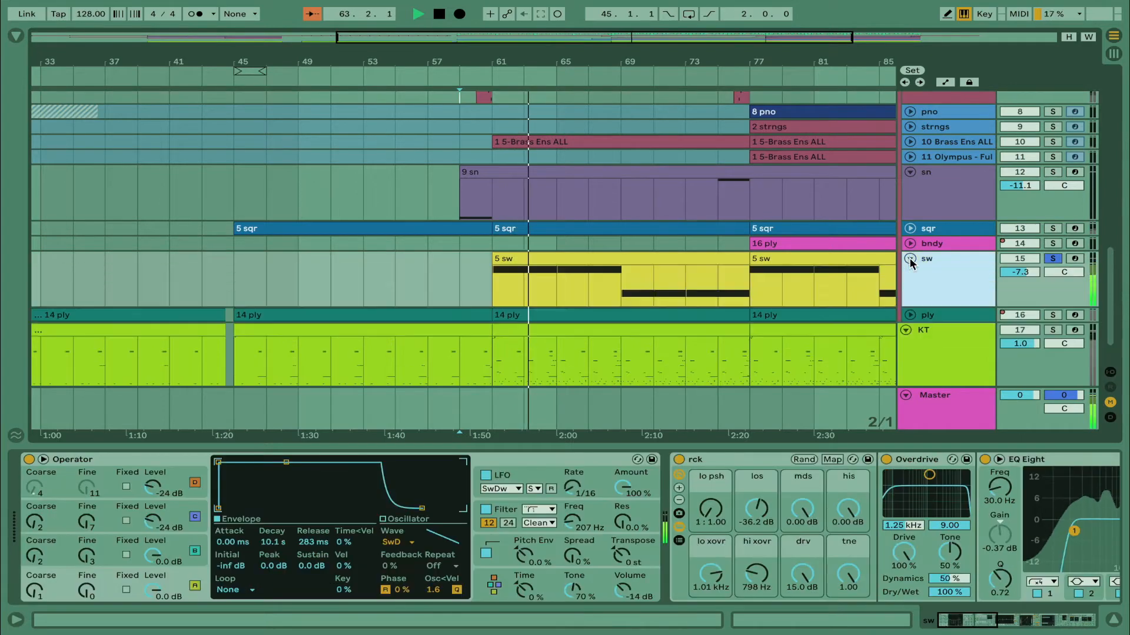
pyautogui.press('space')
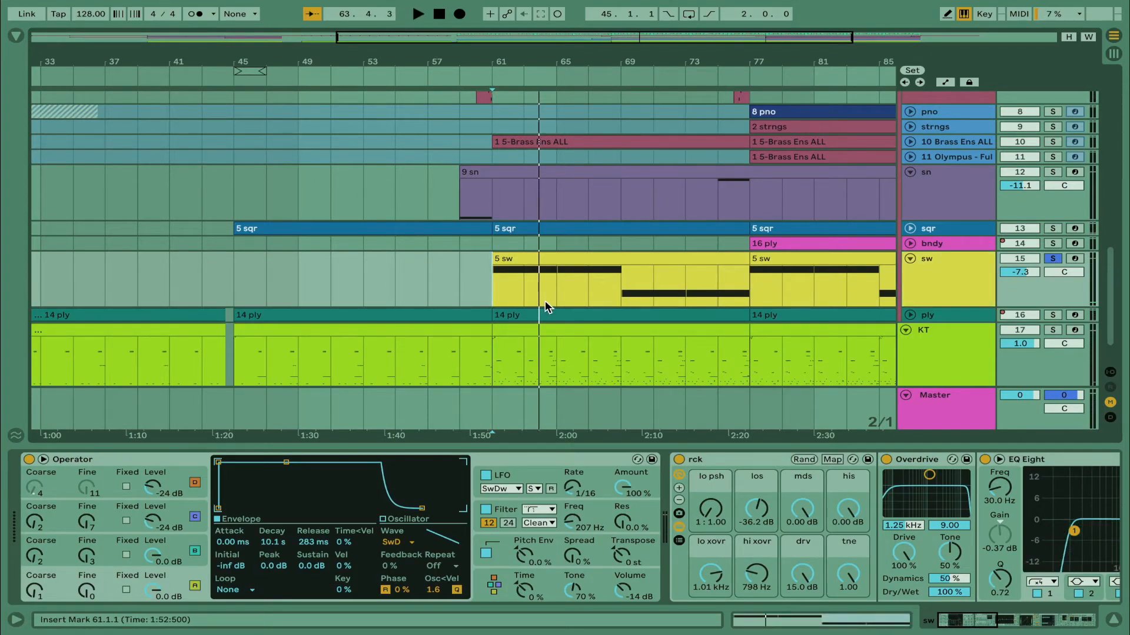
pyautogui.press('space')
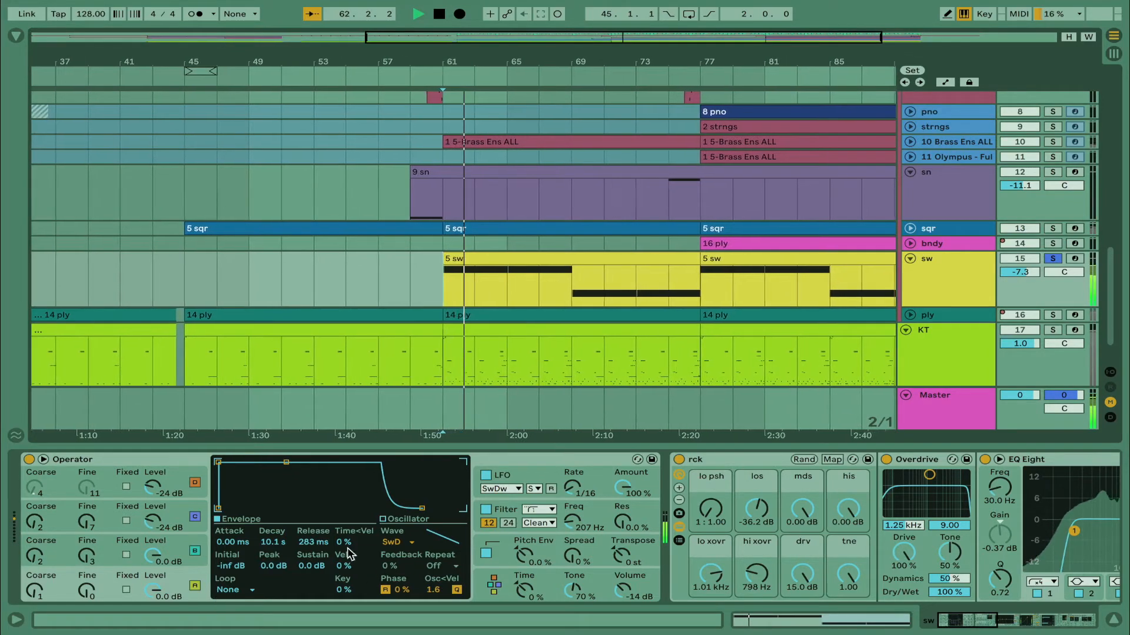
# Inspect the LFO and filter settings of Operator on the sw track, along with the rck, Overdrive and EQ Eight devices
pyautogui.click(511, 477)
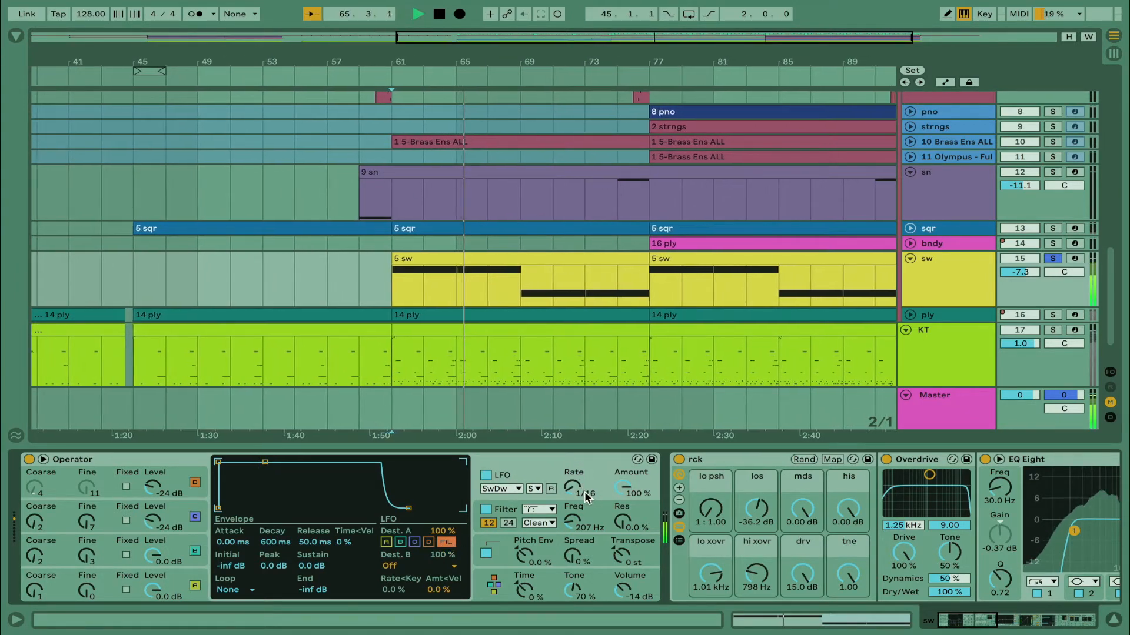
pyautogui.hscroll(5, 577, 532)
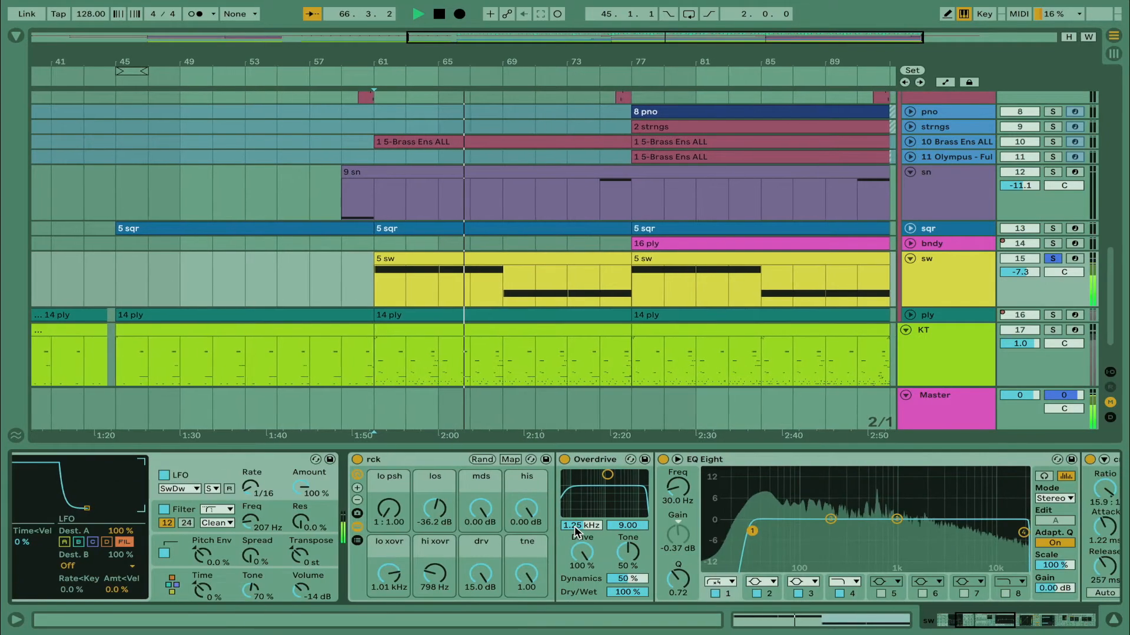
pyautogui.click(184, 513)
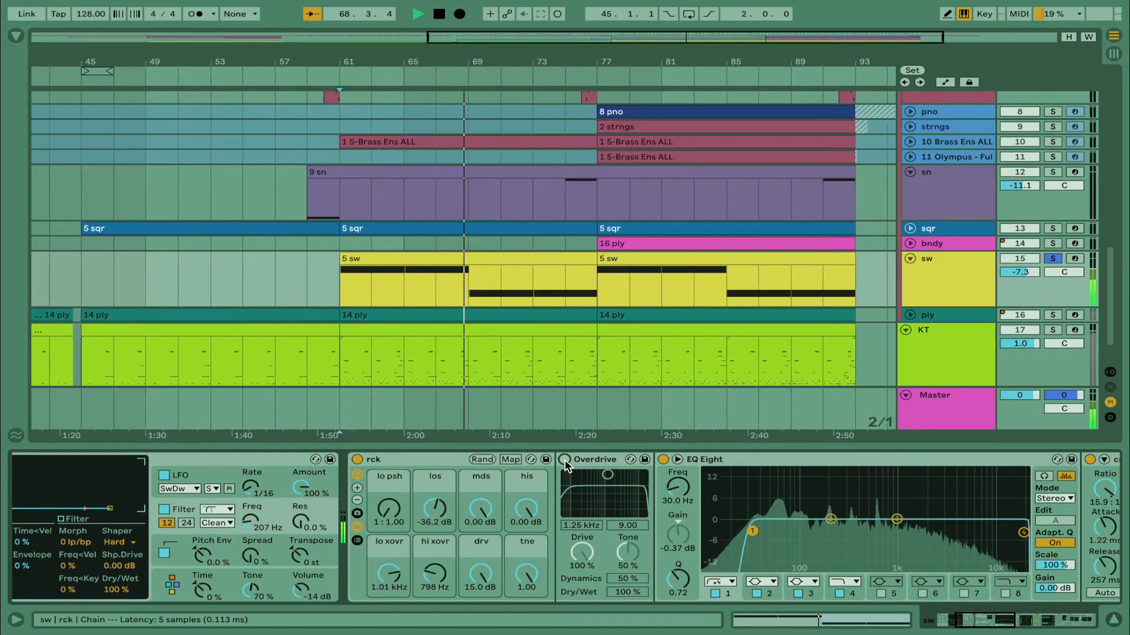
# Examine the rest of the sw track's chain through cmprssr, mltbnd, tb and rvrb, bypassing mltbnd briefly to compare the sound
pyautogui.hscroll(10, 564, 460)
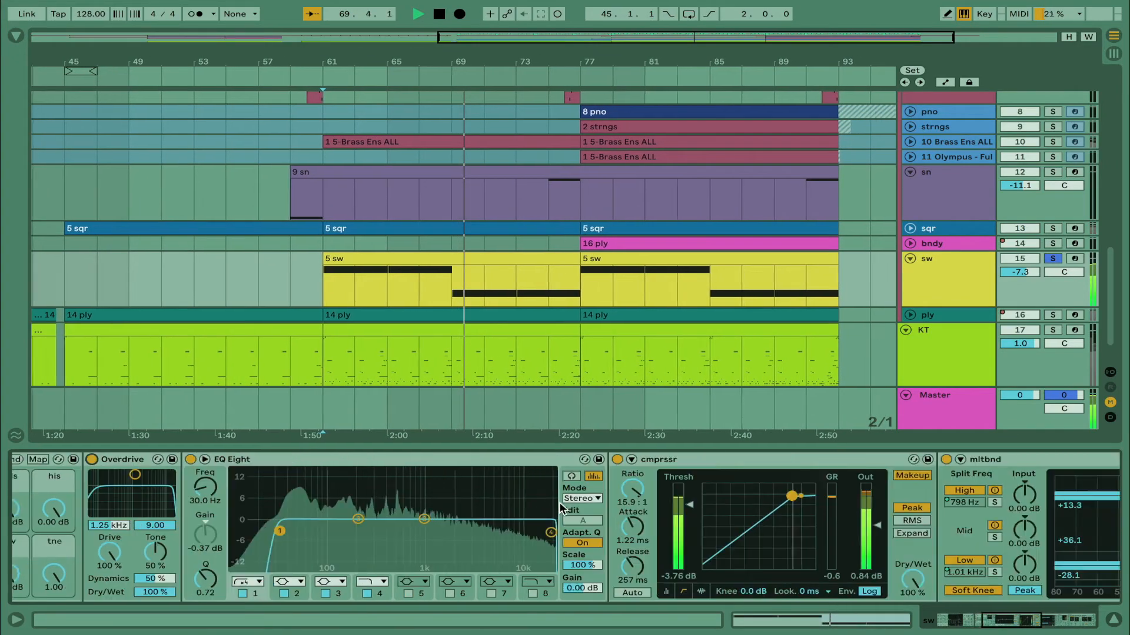
pyautogui.hscroll(-3, 561, 508)
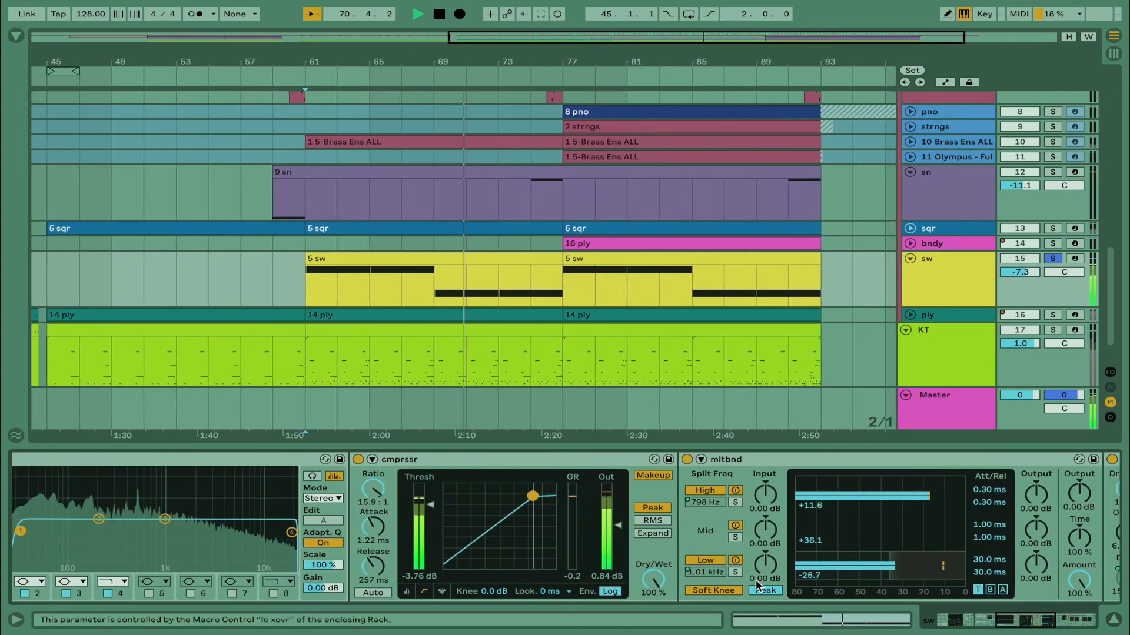
pyautogui.click(688, 462)
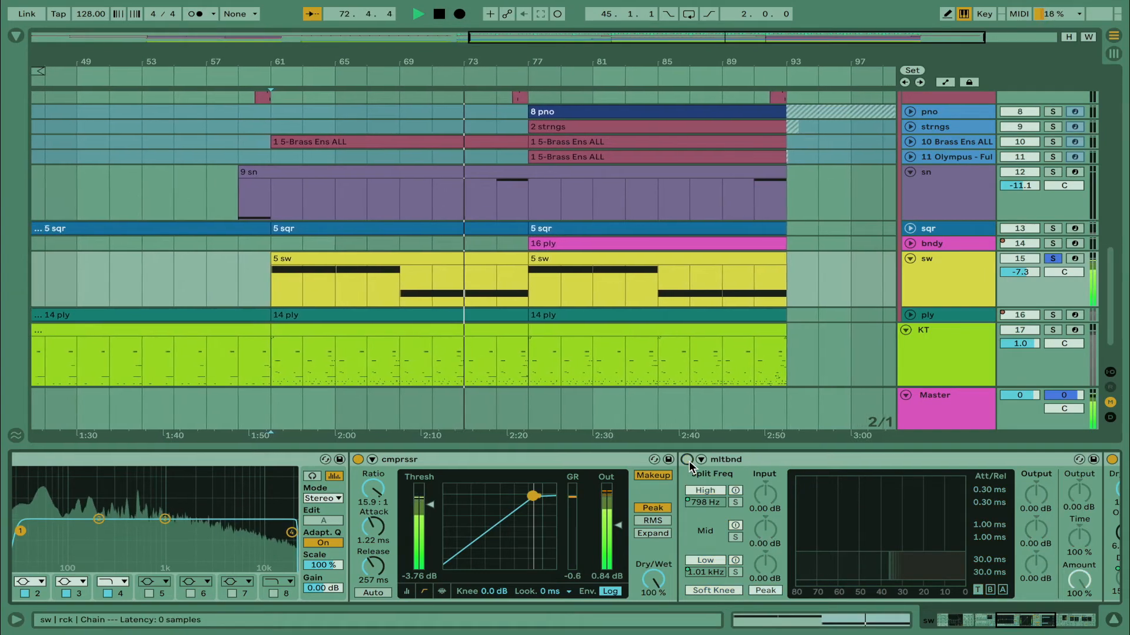
pyautogui.click(688, 461)
pyautogui.hscroll(15, 922, 504)
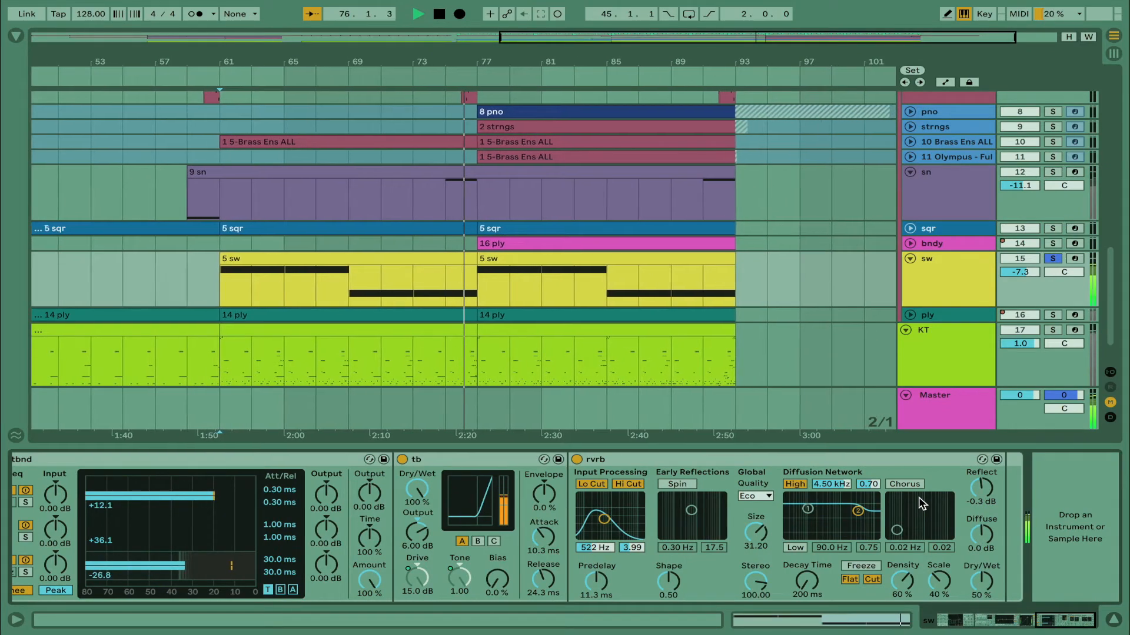
pyautogui.hscroll(-4, 922, 504)
# Stop playback, unsolo the sw track, and play the full mix from bar 61
pyautogui.press('space')
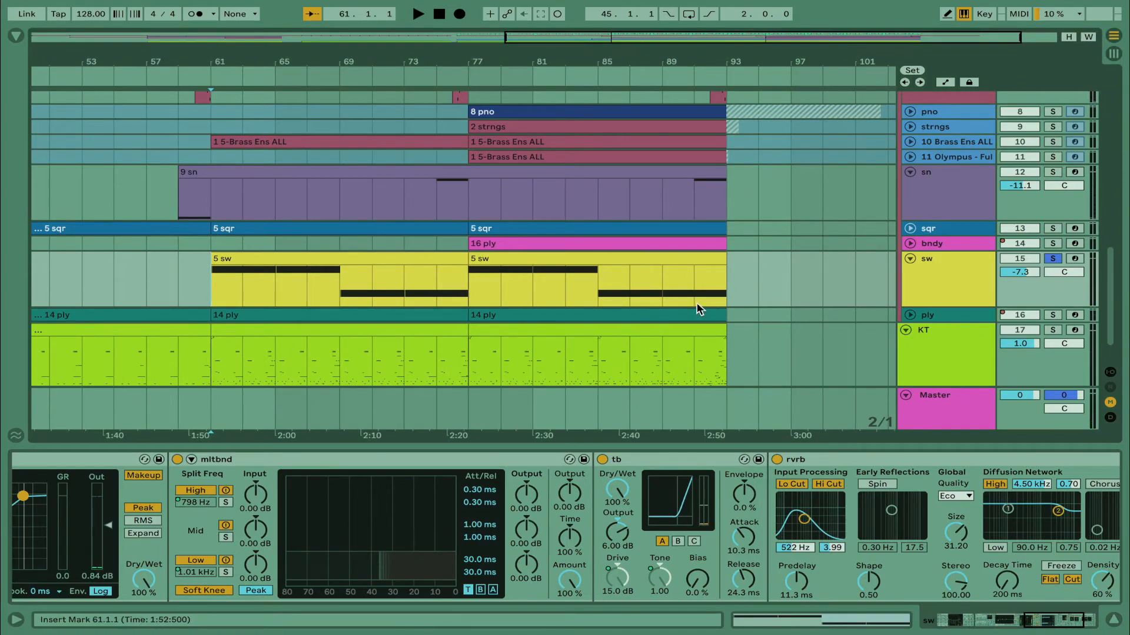
pyautogui.click(1051, 261)
pyautogui.press('space')
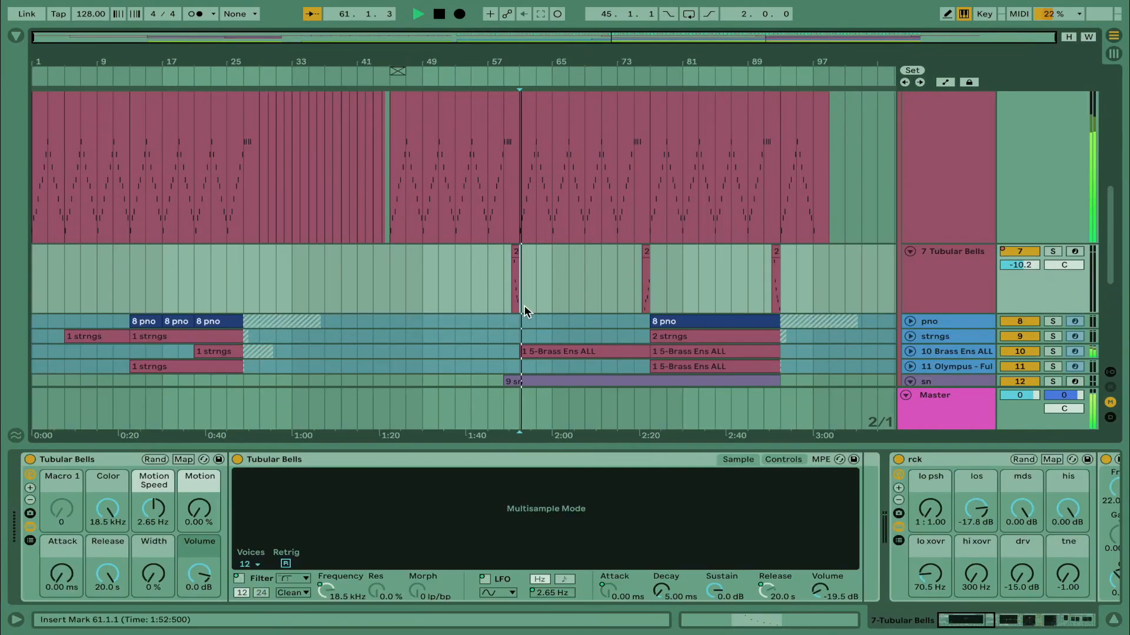
pyautogui.scroll(-6, 524, 307)
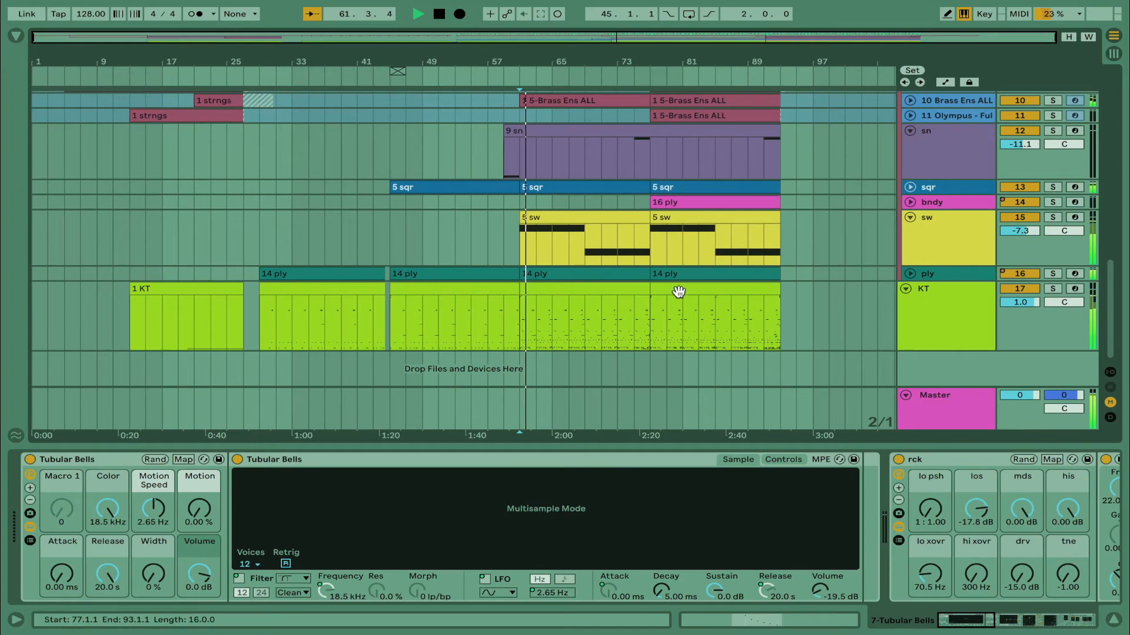
# Unfold and solo the sqr track and show its devices
pyautogui.click(910, 187)
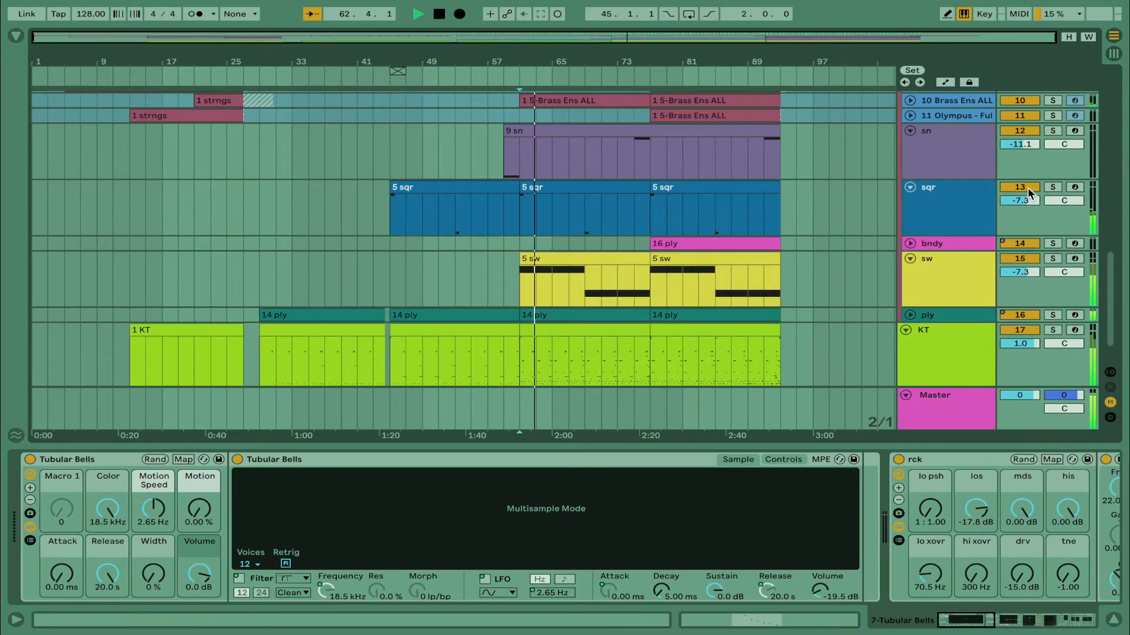
pyautogui.click(1053, 187)
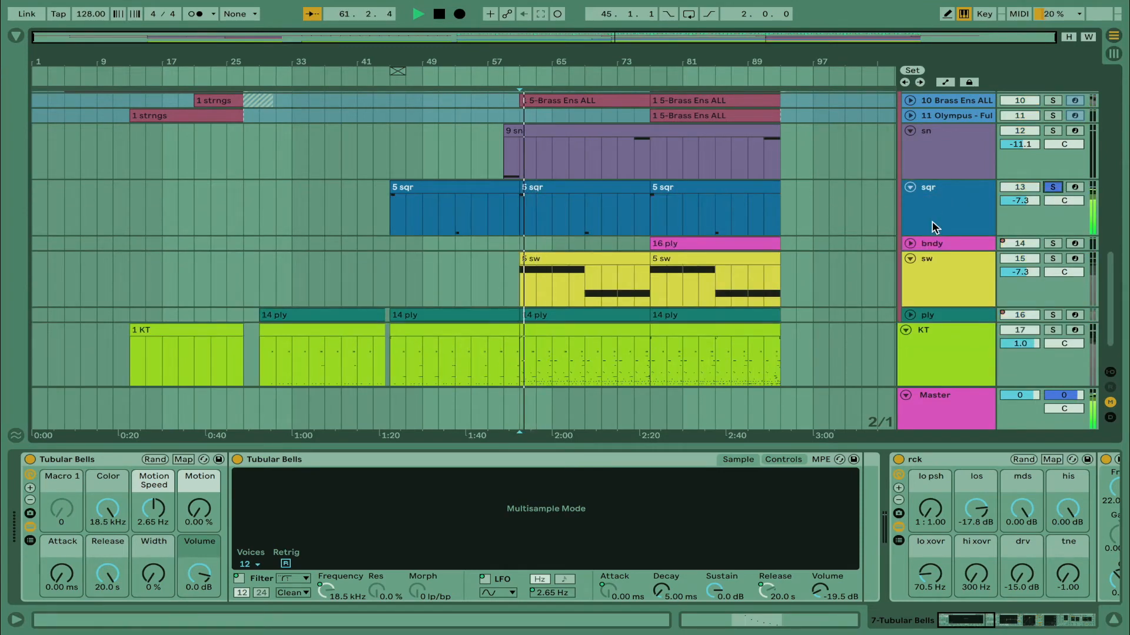
pyautogui.click(934, 227)
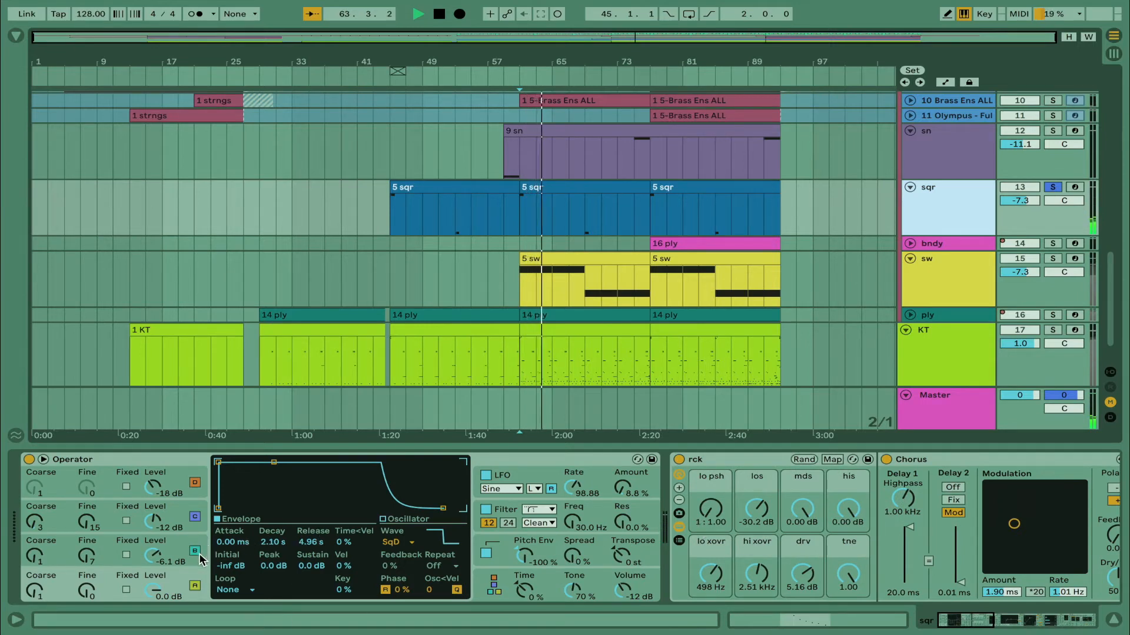
# Inspect Operator's oscillators C and D, pitch envelope and filter on the sqr track, along with its devices through rvrb
pyautogui.click(180, 511)
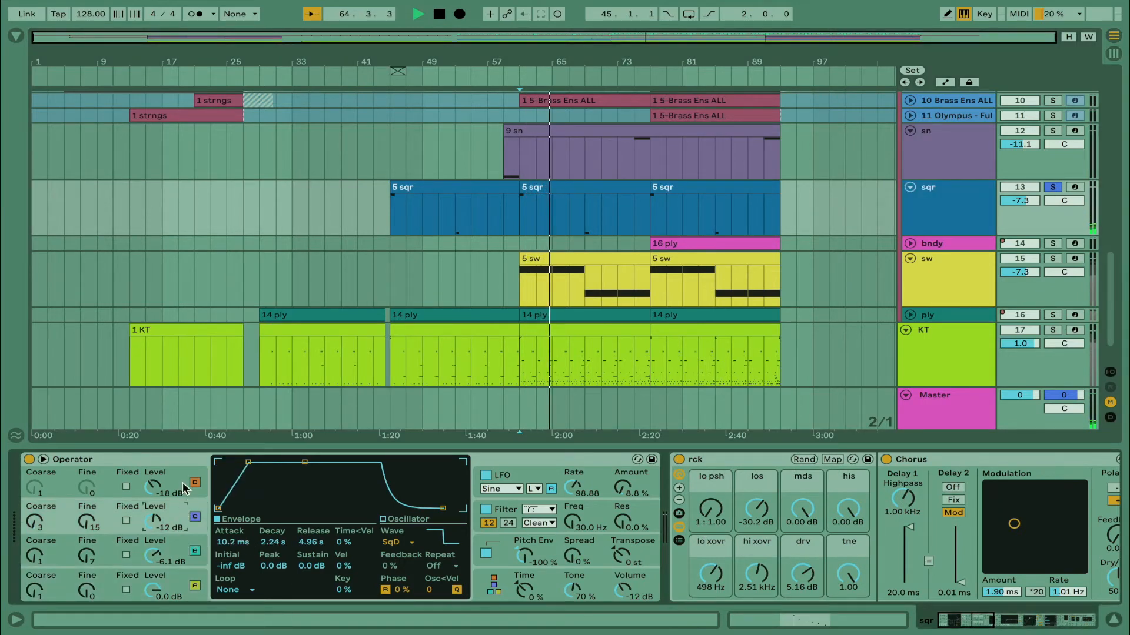
pyautogui.click(177, 475)
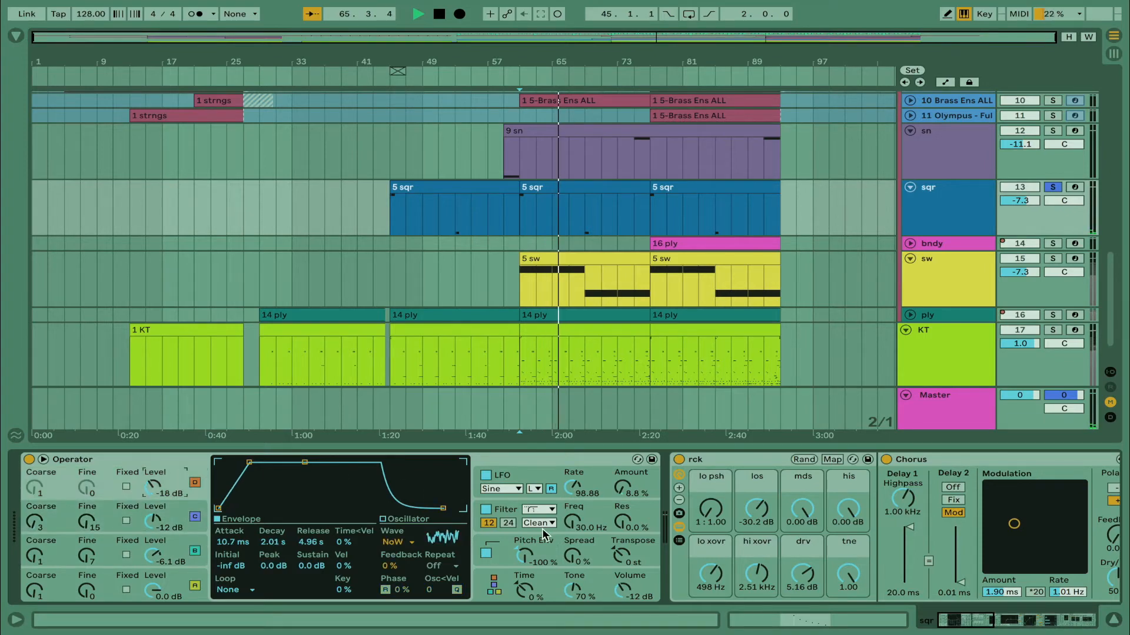
pyautogui.click(510, 562)
pyautogui.click(508, 514)
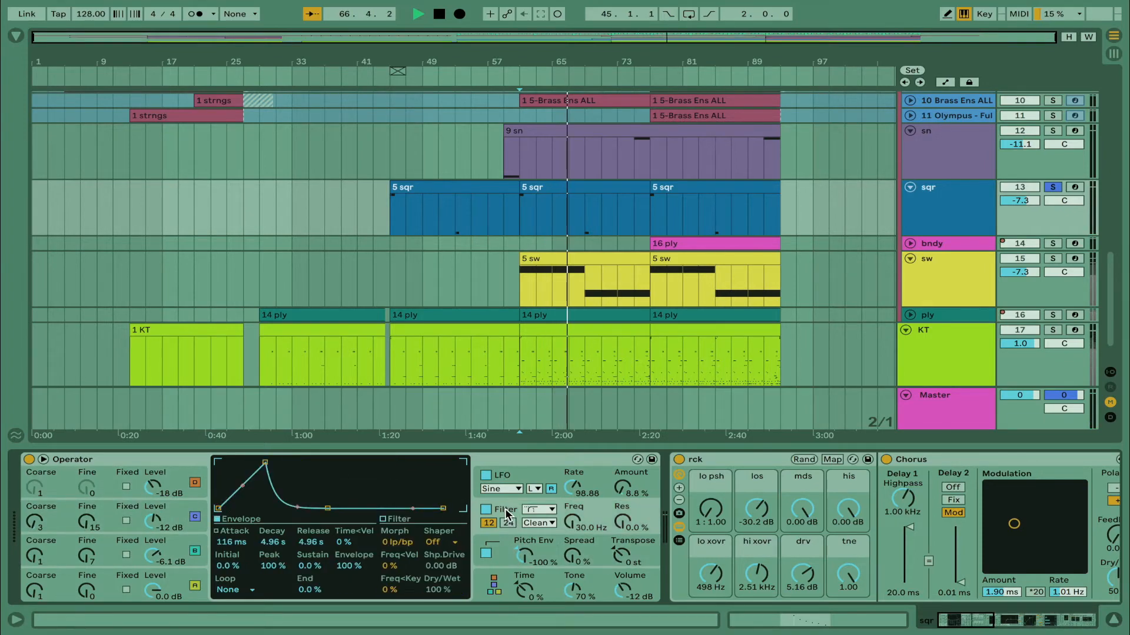
pyautogui.hscroll(10, 508, 515)
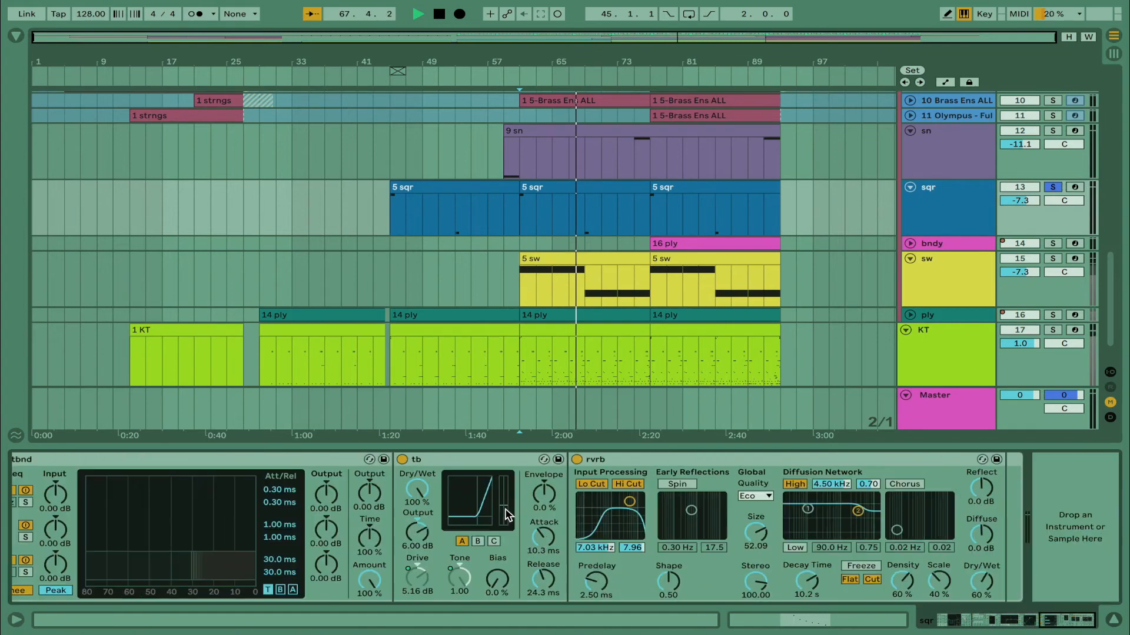
# Stop playback and replay the soloed sqr track from bar 61
pyautogui.click(518, 282)
pyautogui.press('space')
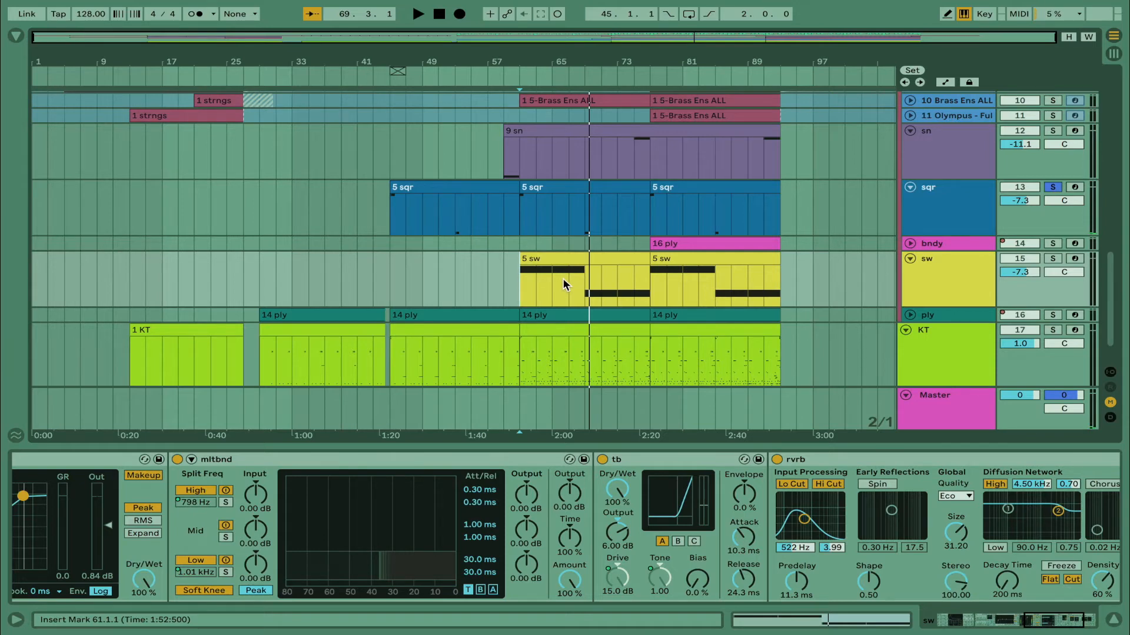
pyautogui.click(519, 226)
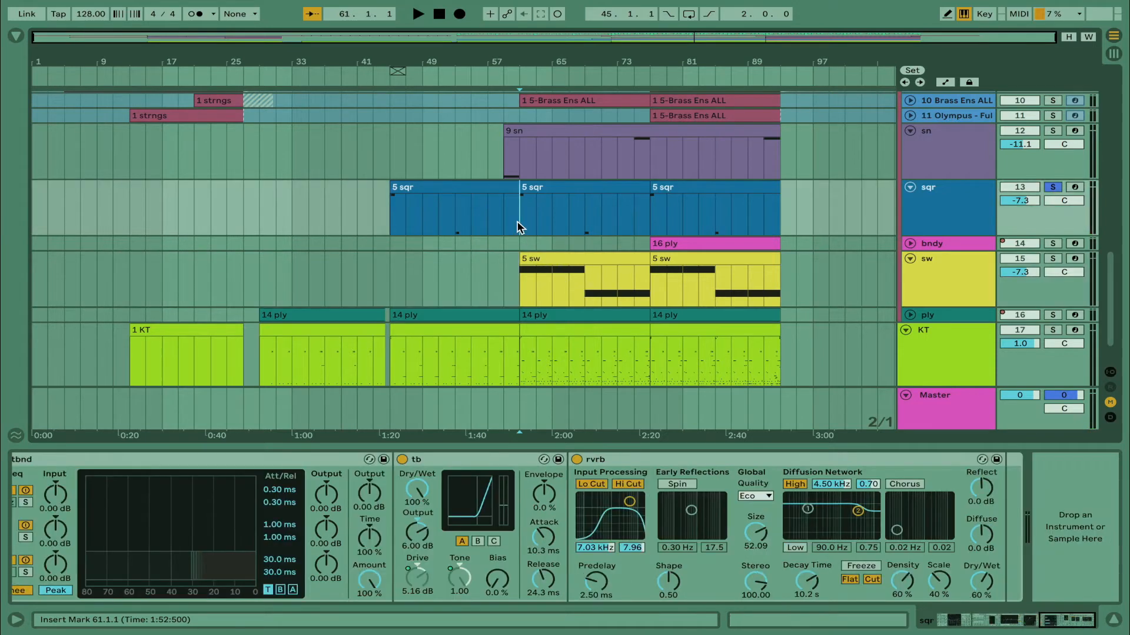
pyautogui.press('space')
# Show the devices of the 10 Brass Ens ALL track, unfold it, and solo it
pyautogui.scroll(5, 1090, 211)
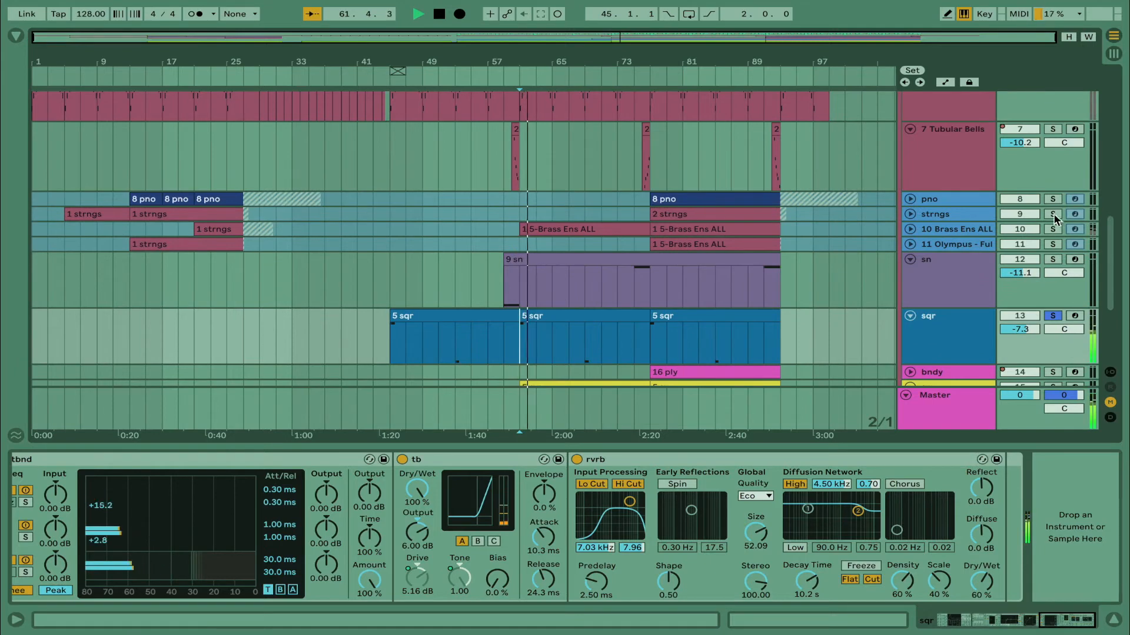
pyautogui.click(942, 228)
pyautogui.click(912, 229)
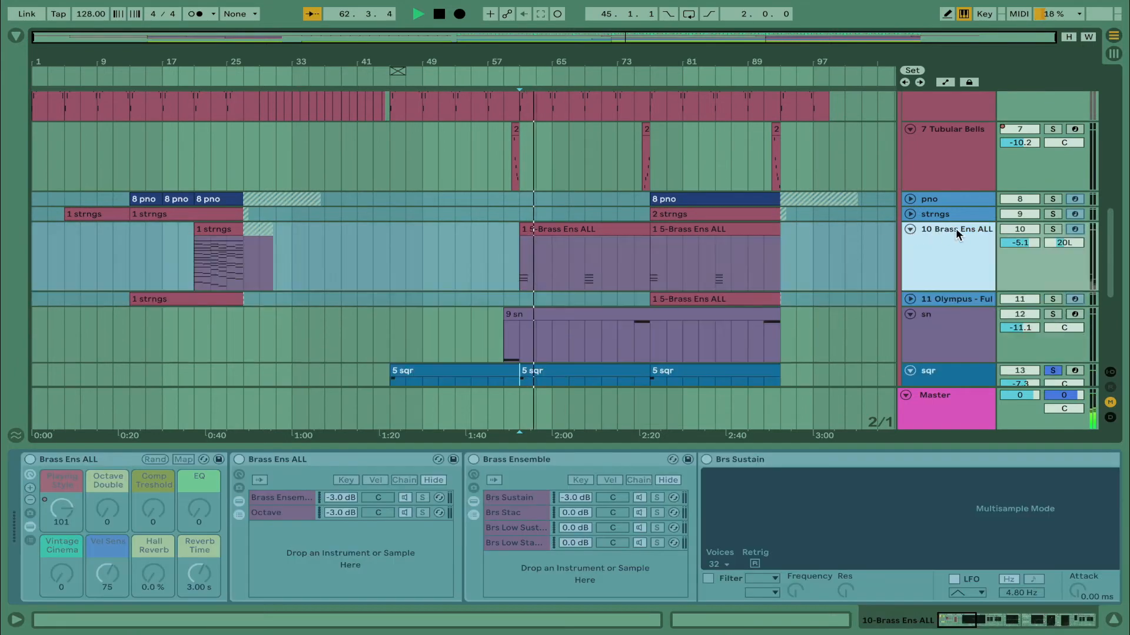
pyautogui.click(1052, 231)
# Restart playback of the soloed brass track from bar 61
pyautogui.press('space')
pyautogui.press('space')
pyautogui.click(946, 260)
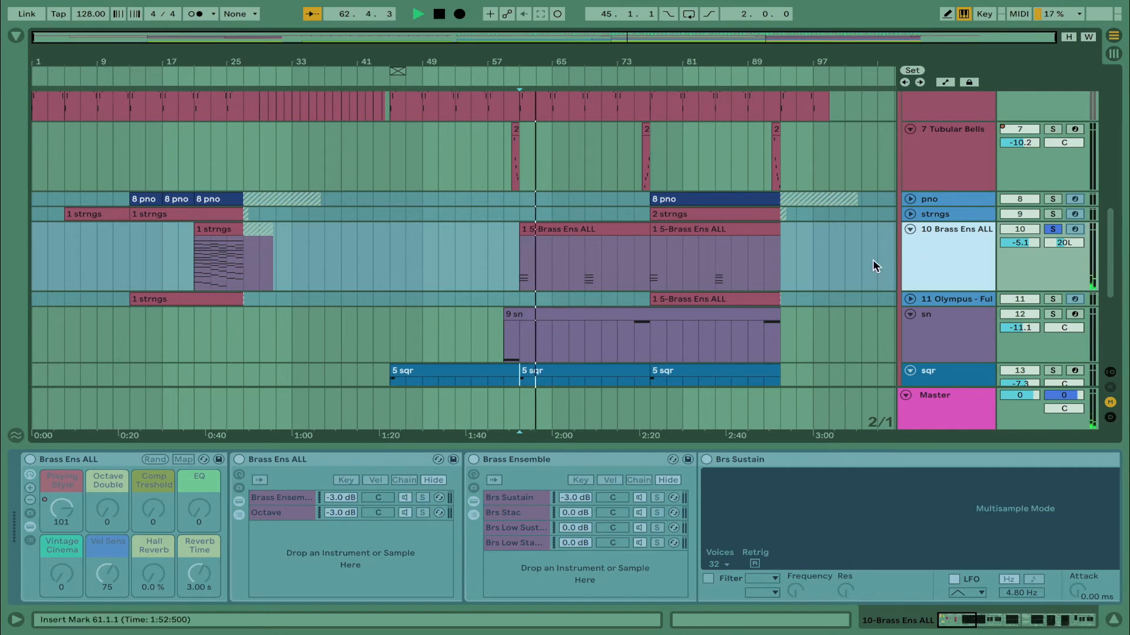
pyautogui.click(527, 277)
pyautogui.press('space')
# Solo the vx group and restart playback from bar 61
pyautogui.scroll(10, 728, 315)
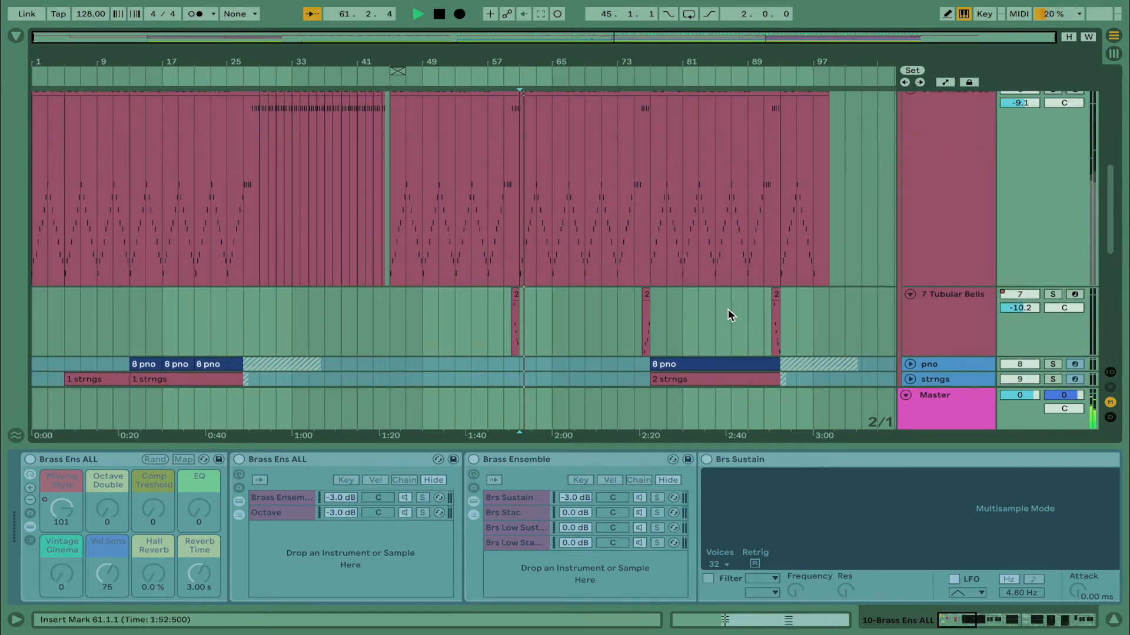
pyautogui.scroll(5, 728, 309)
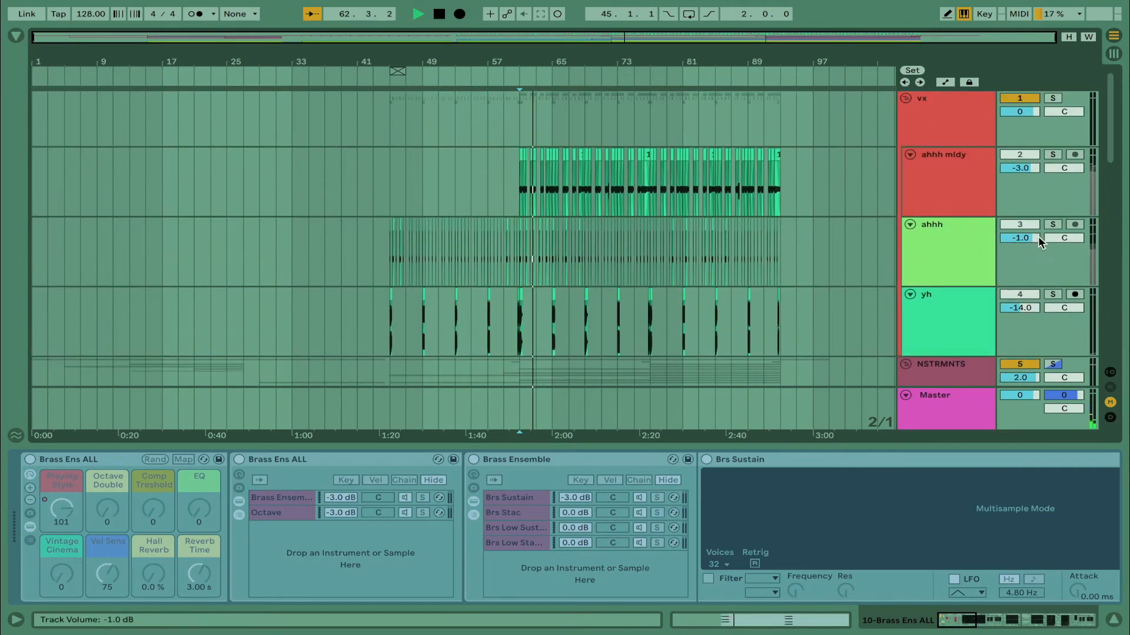
pyautogui.click(1057, 101)
pyautogui.press('space')
pyautogui.press('space')
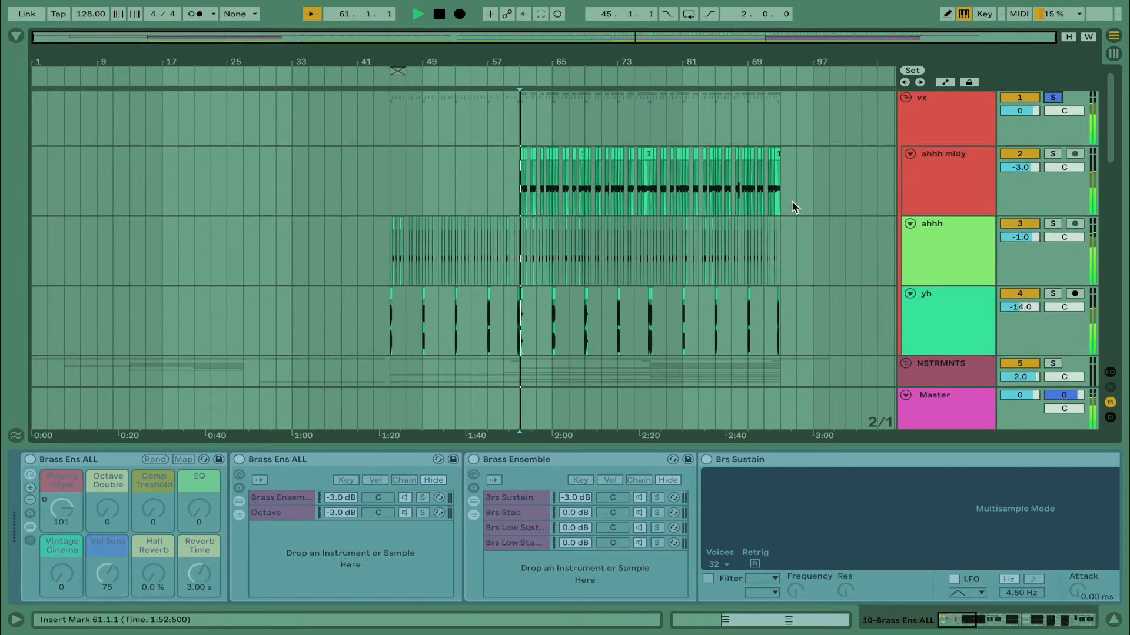
# Show the ahhh track's devices and examine the individual vocal clips around bar 61 up close
pyautogui.click(516, 269)
pyautogui.press('+')
pyautogui.press('+')
pyautogui.press('+')
pyautogui.press('+')
pyautogui.press('+')
pyautogui.press('+')
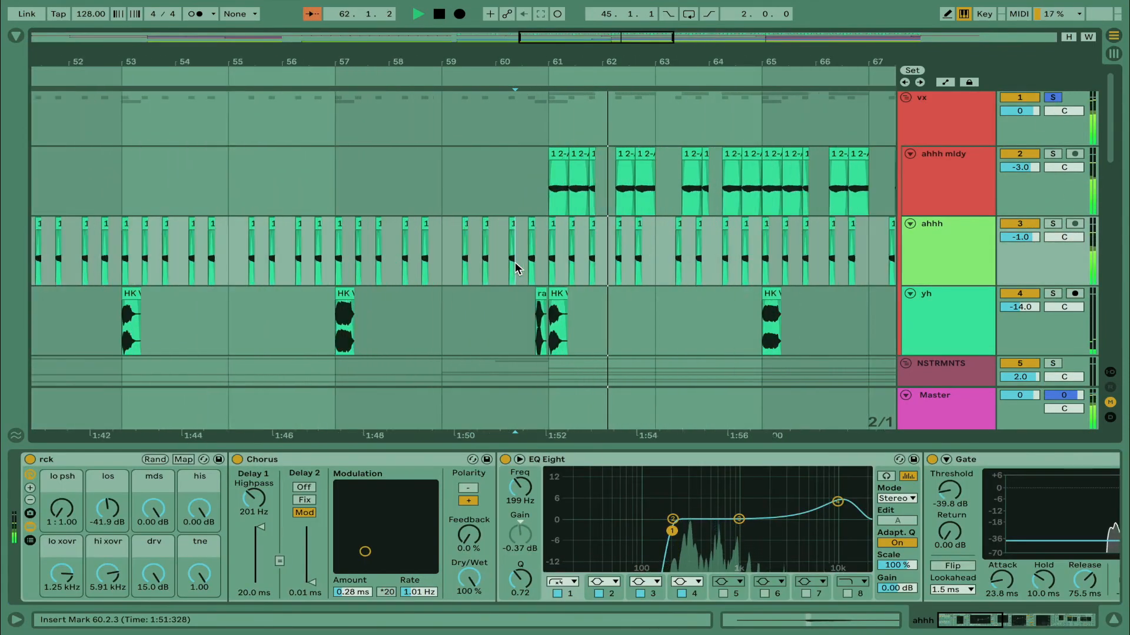
pyautogui.hscroll(3, 516, 269)
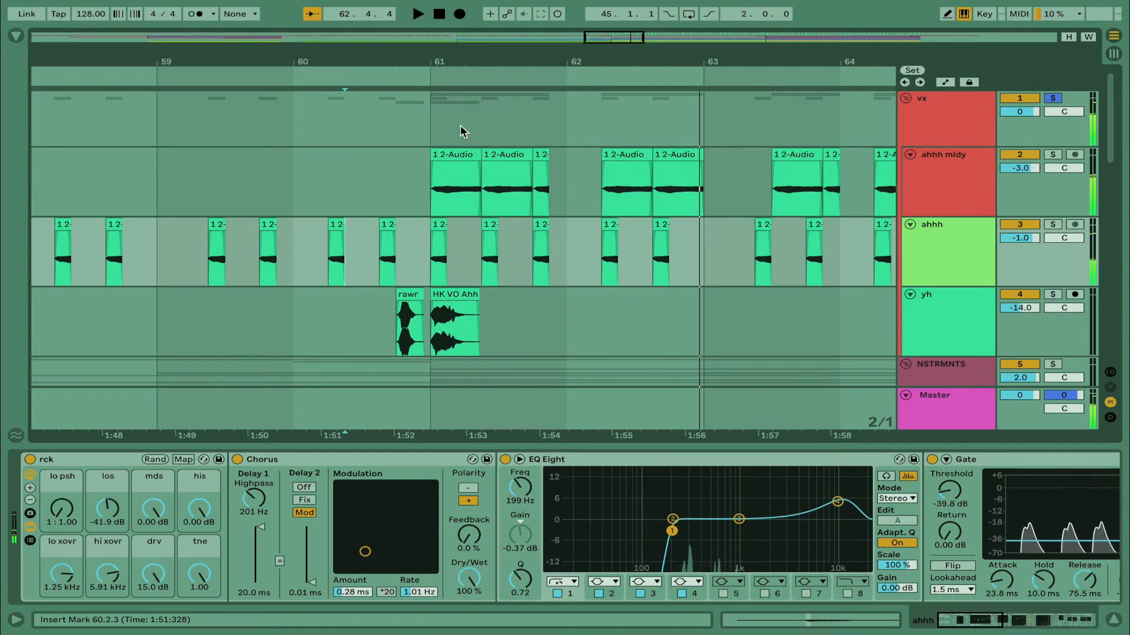
# Stop playback, open the sample settings of the first ahhh mldy clip at bar 61, and play it
pyautogui.click(462, 155)
pyautogui.press('space')
pyautogui.moveTo(447, 230); pyautogui.dragTo(481, 227)
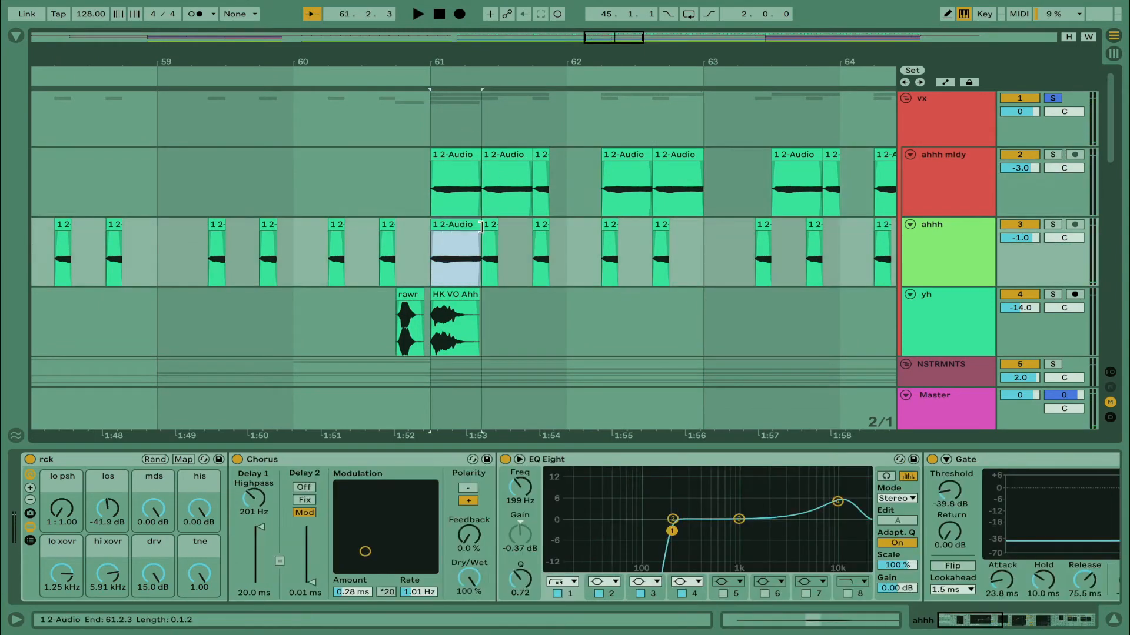
pyautogui.doubleClick(449, 156)
pyautogui.click(201, 144)
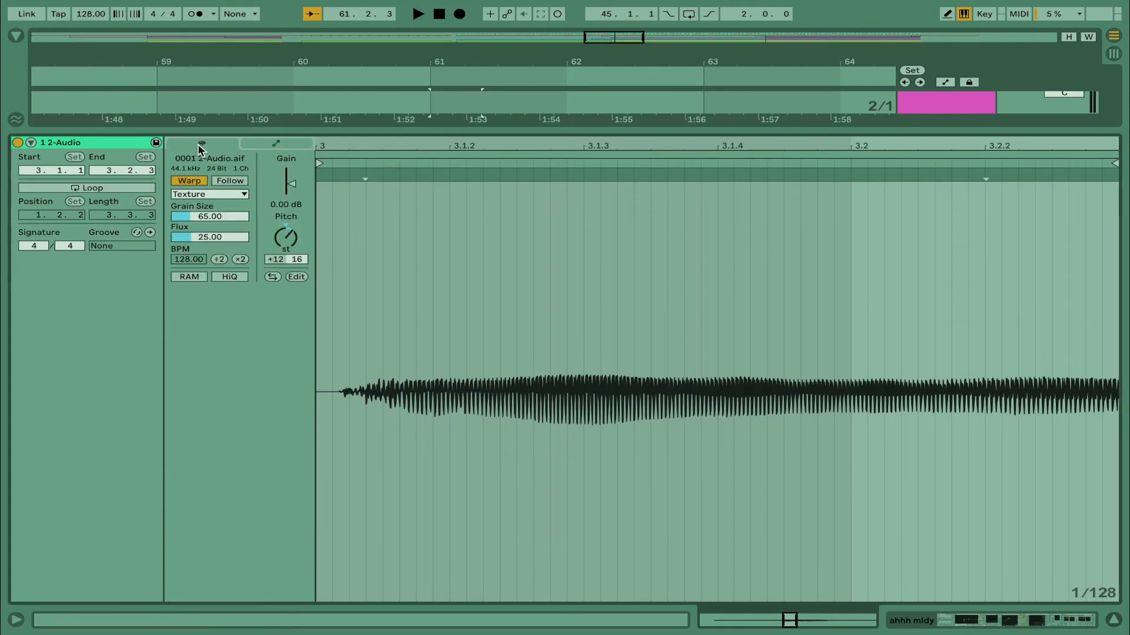
pyautogui.press('space')
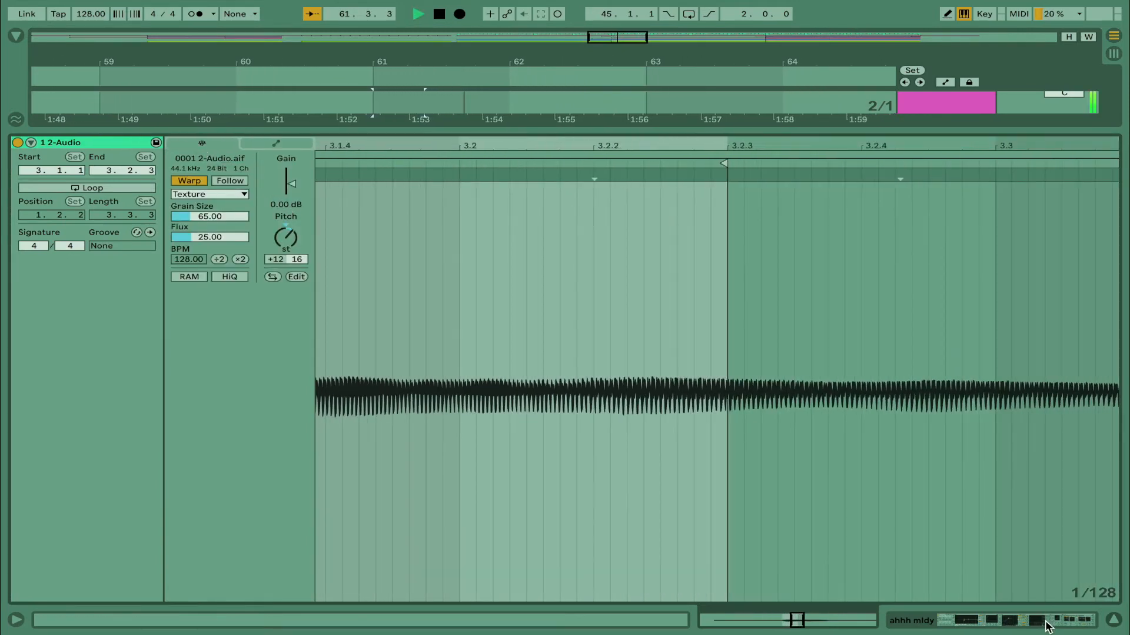
# Show the ahhh mldy track's devices, place the insert mark at bar 61, and look over its clips across the arrangement
pyautogui.click(1047, 622)
pyautogui.scroll(2, 708, 199)
pyautogui.hscroll(2, 708, 199)
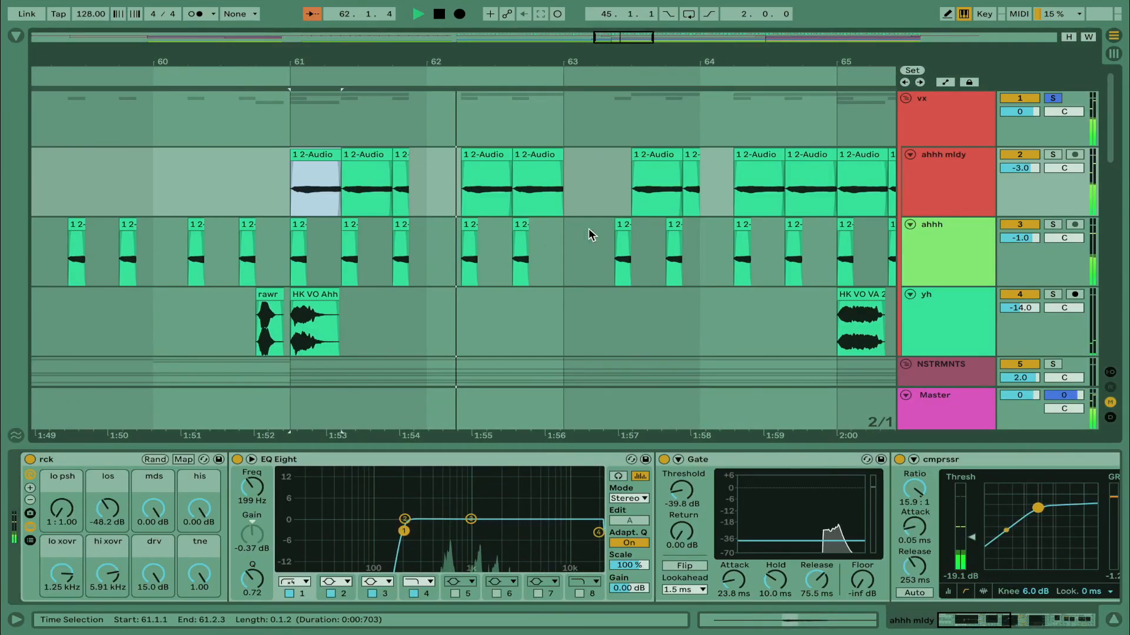
pyautogui.click(284, 190)
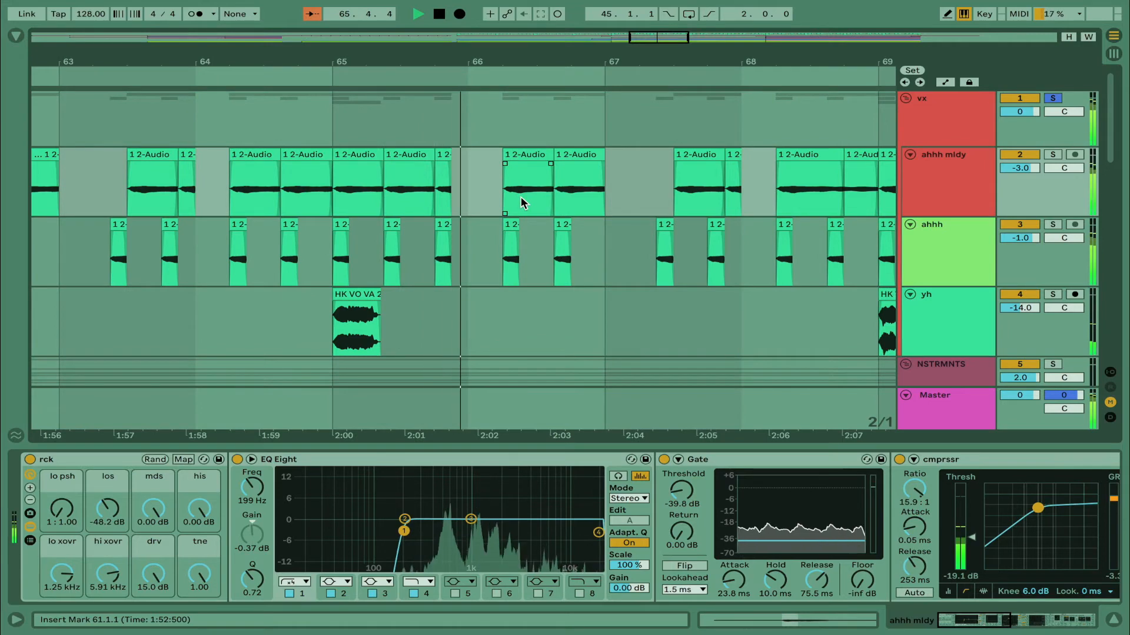
pyautogui.hscroll(3, 521, 203)
pyautogui.press('-')
pyautogui.press('-')
pyautogui.press('-')
pyautogui.press('-')
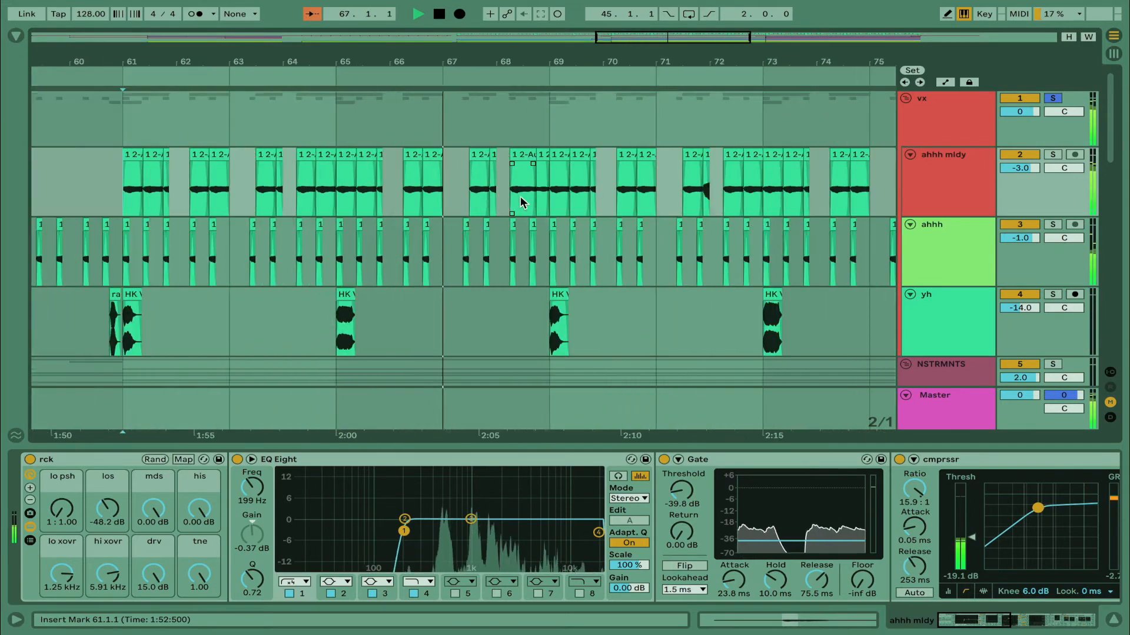
pyautogui.press('-')
pyautogui.press('-')
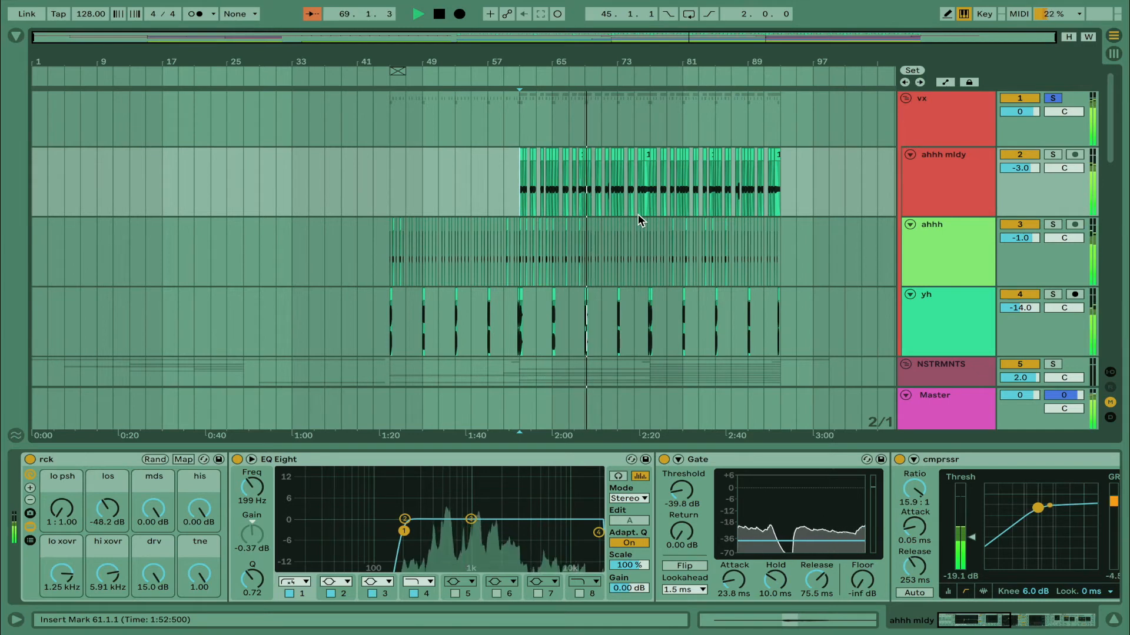
# Select the ahhh mldy, ahhh and yh tracks together and fold them
pyautogui.click(941, 120)
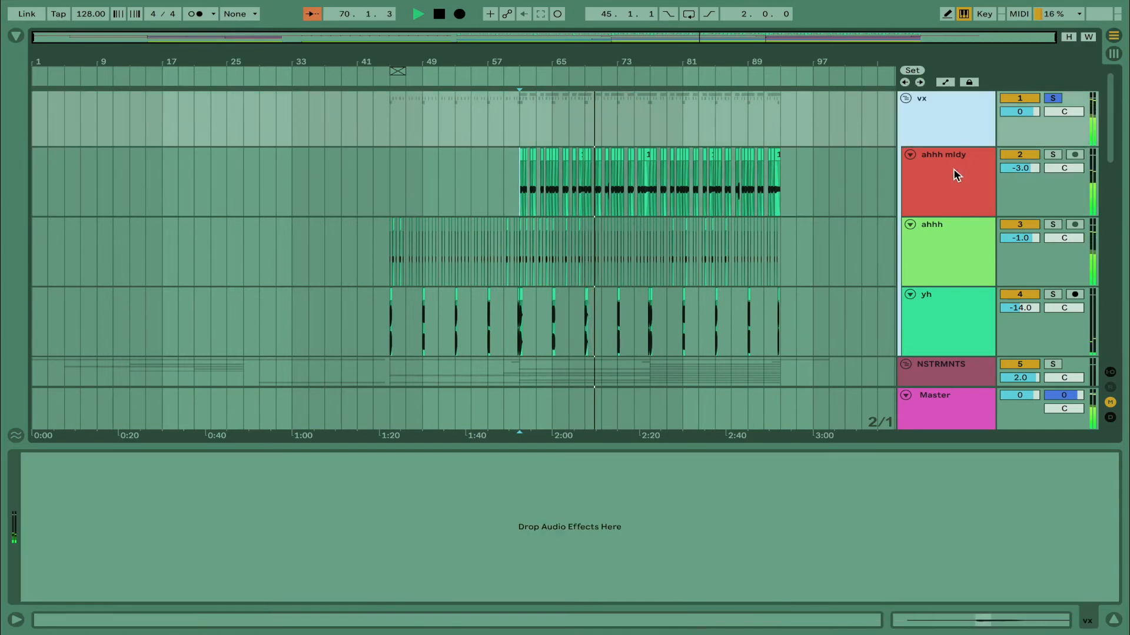
pyautogui.click(953, 169)
pyautogui.keyDown('shift'); pyautogui.click(946, 307); pyautogui.keyUp('shift')
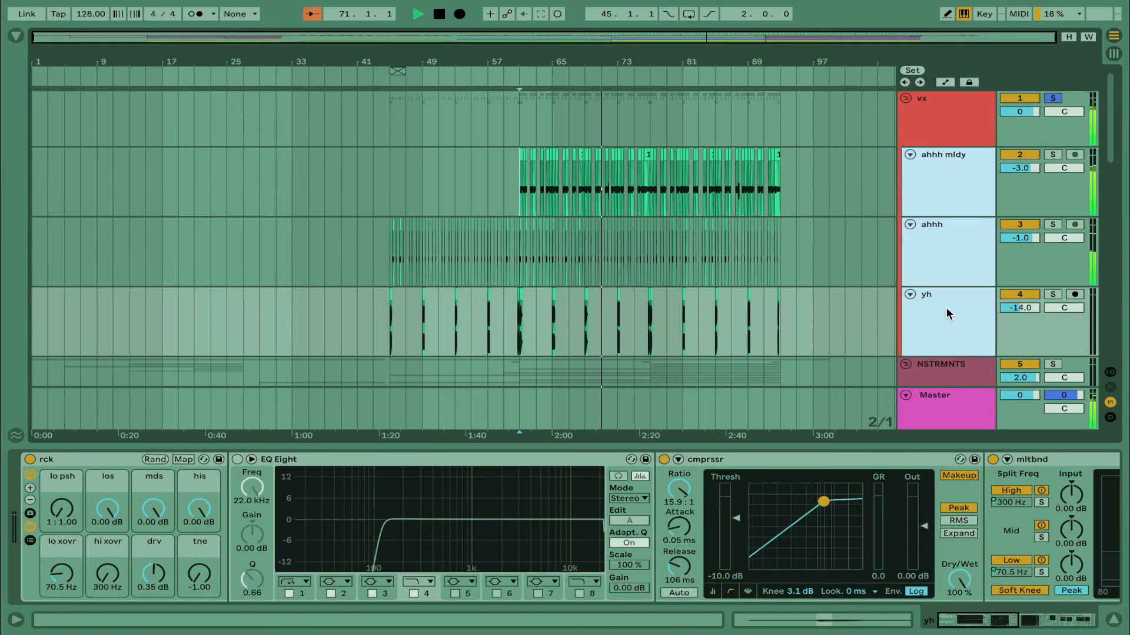
pyautogui.click(910, 155)
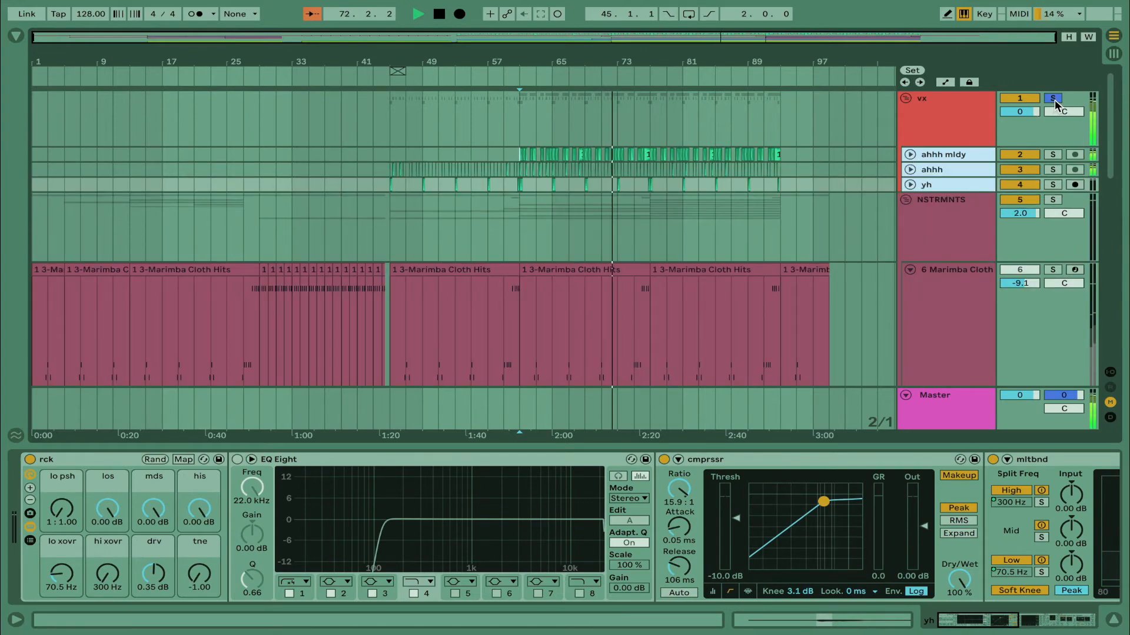
# Unsolo the vx group and look over the instrument tracks as the full mix plays past bar 77
pyautogui.scroll(-8, 668, 200)
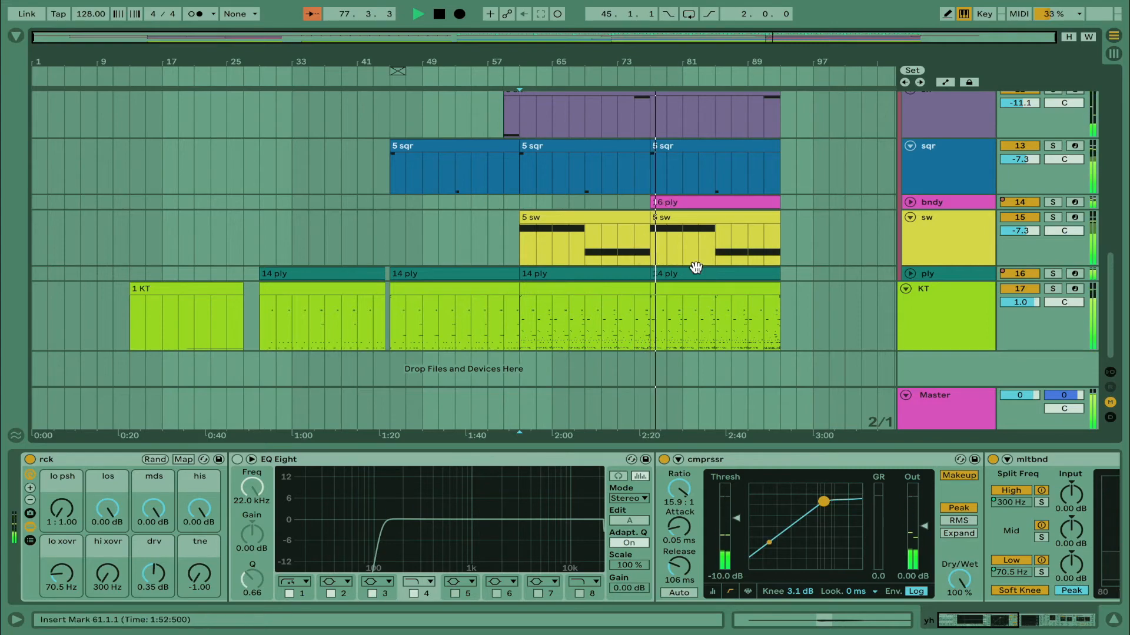
pyautogui.scroll(5, 722, 288)
pyautogui.scroll(-5, 721, 288)
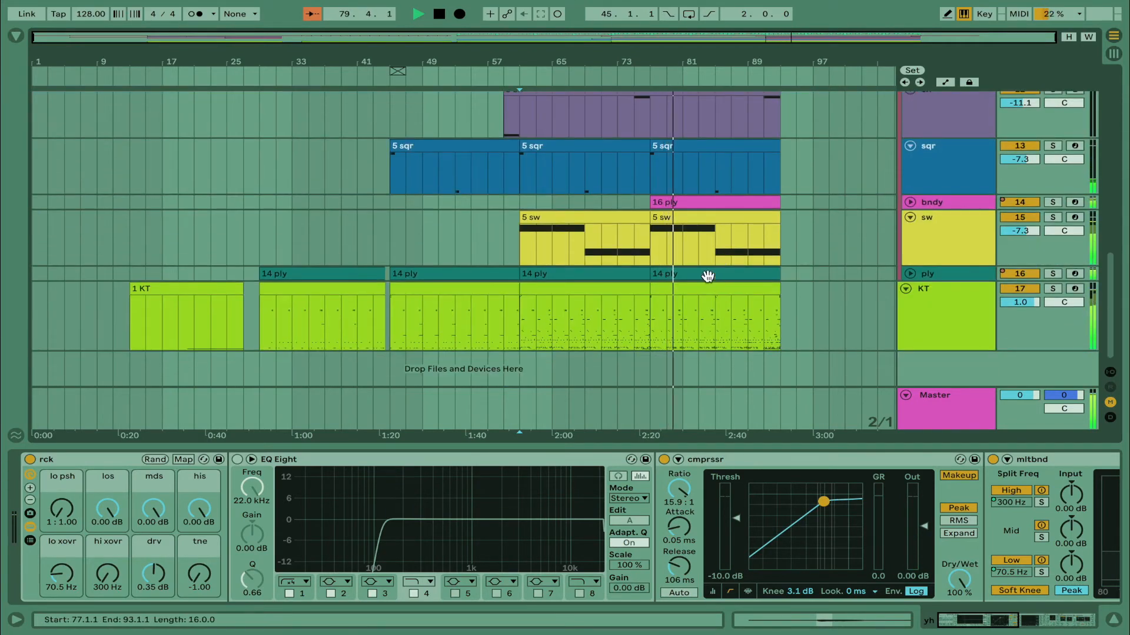
# Stop playback, place the insert mark at bar 75 on the sw track, and play the full mix from there
pyautogui.click(644, 255)
pyautogui.press('+')
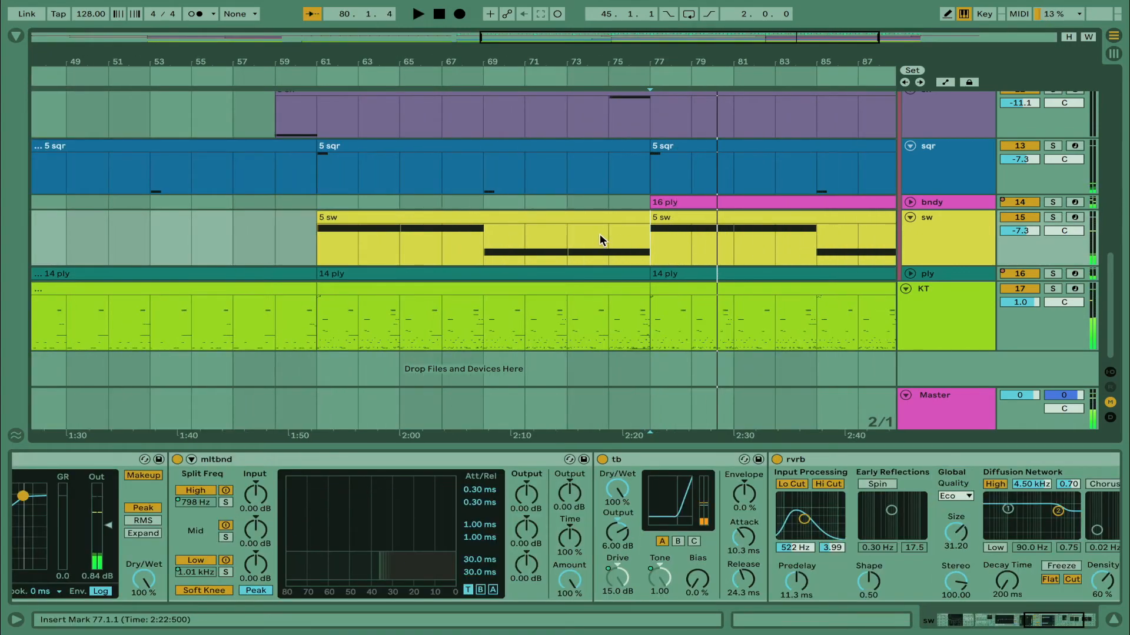
pyautogui.press('-')
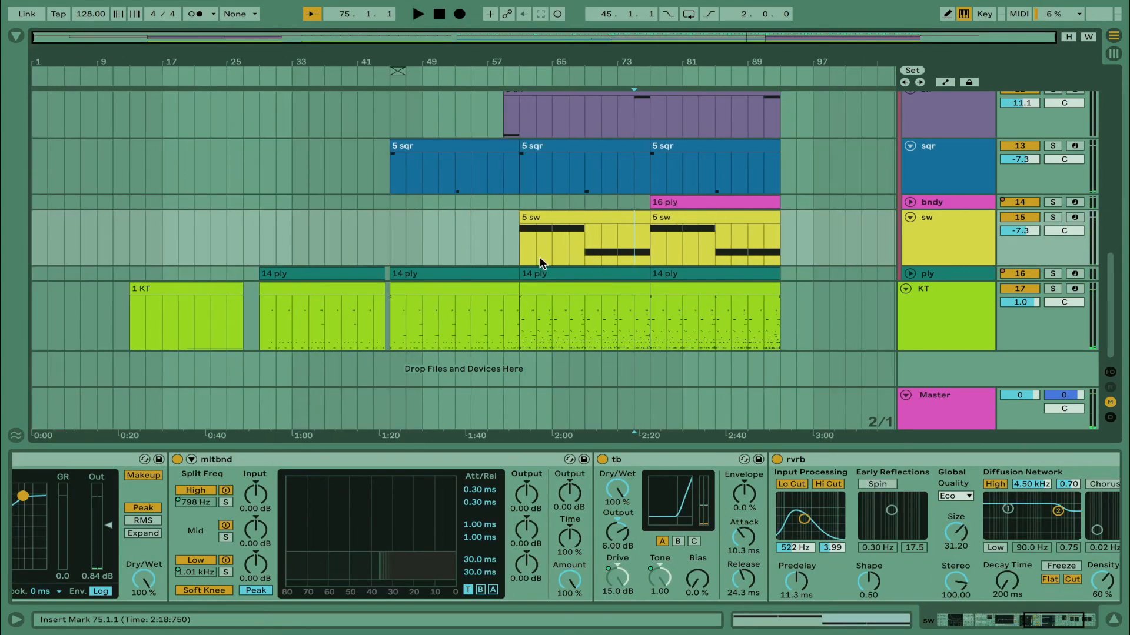
pyautogui.click(500, 242)
pyautogui.click(631, 245)
pyautogui.press('space')
# Unfold the bndy track and show its devices
pyautogui.scroll(3, 845, 307)
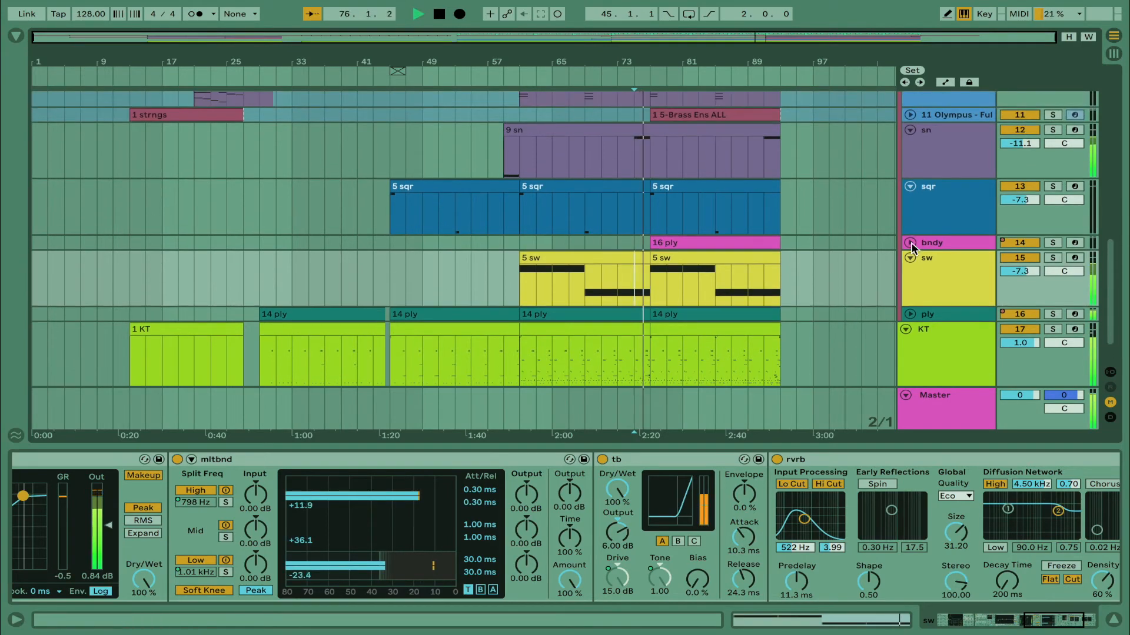
pyautogui.click(910, 242)
pyautogui.click(945, 253)
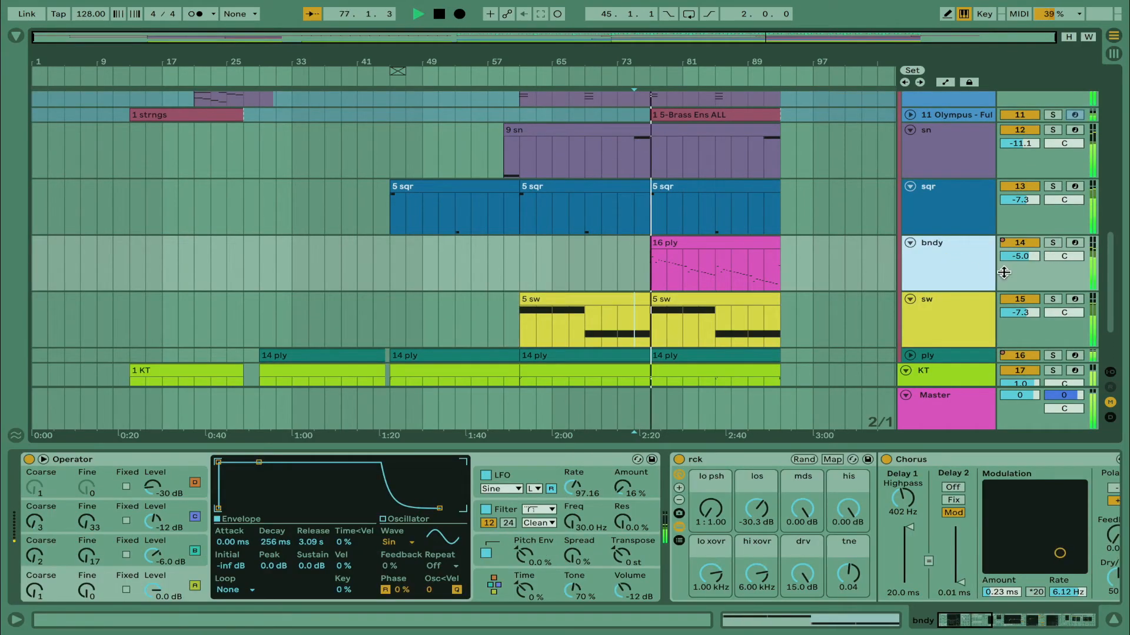
# Show the pno track's devices and listen to the pno and strngs tracks soloed in turn
pyautogui.scroll(5, 859, 295)
pyautogui.scroll(-1, 859, 293)
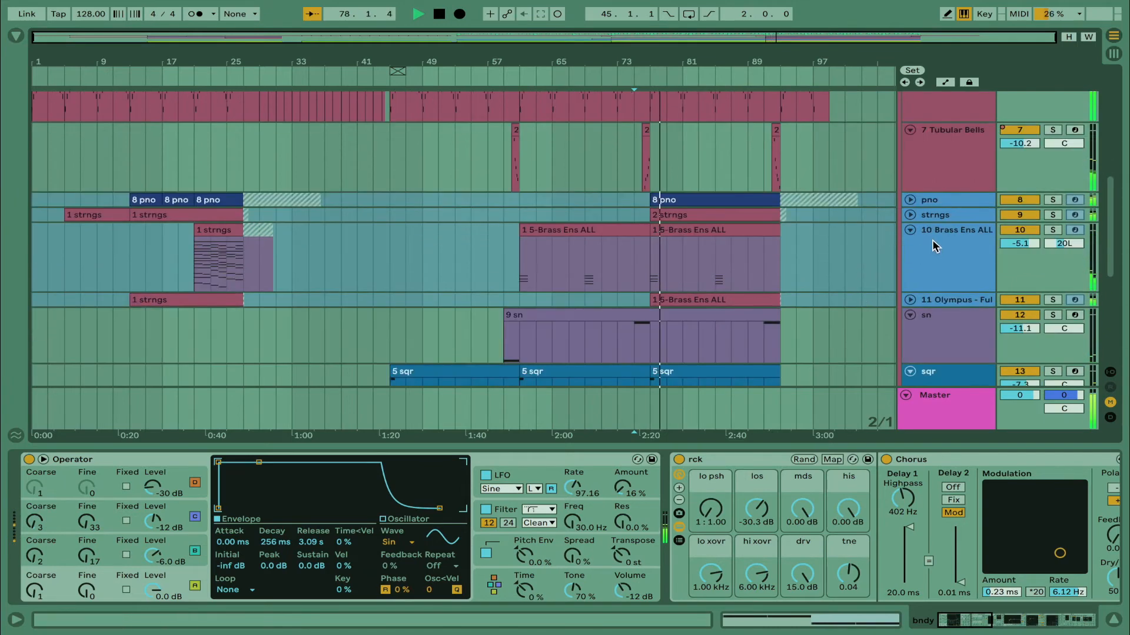
pyautogui.click(940, 199)
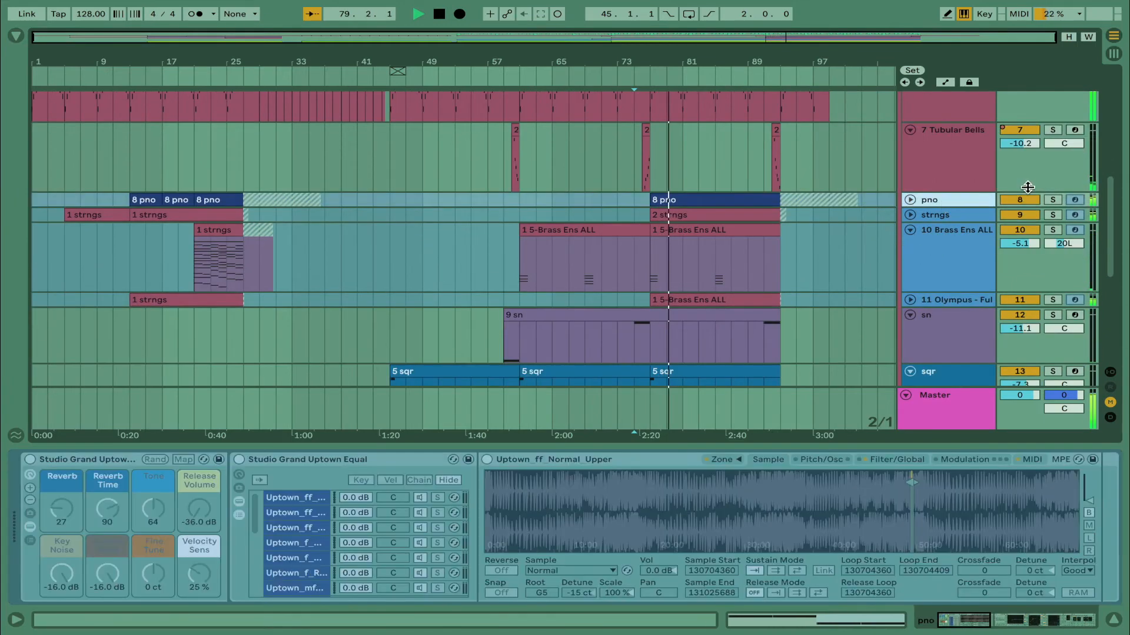
pyautogui.click(1053, 200)
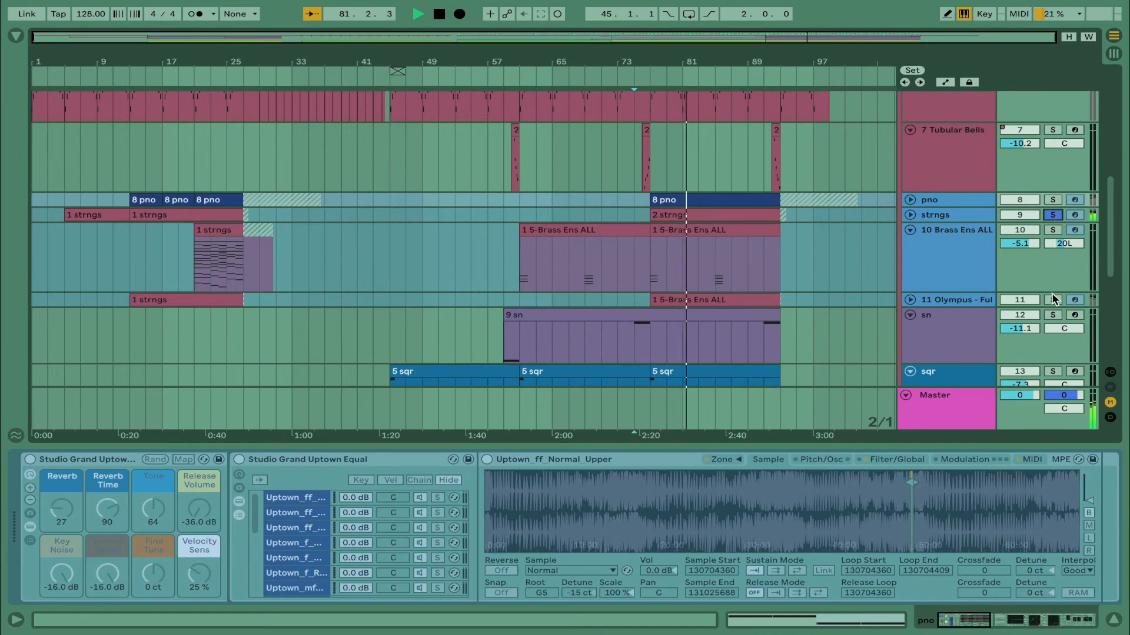
# Unfold the 11 Olympus track, listen to it soloed, and unsolo it
pyautogui.click(910, 300)
pyautogui.scroll(-5, 942, 277)
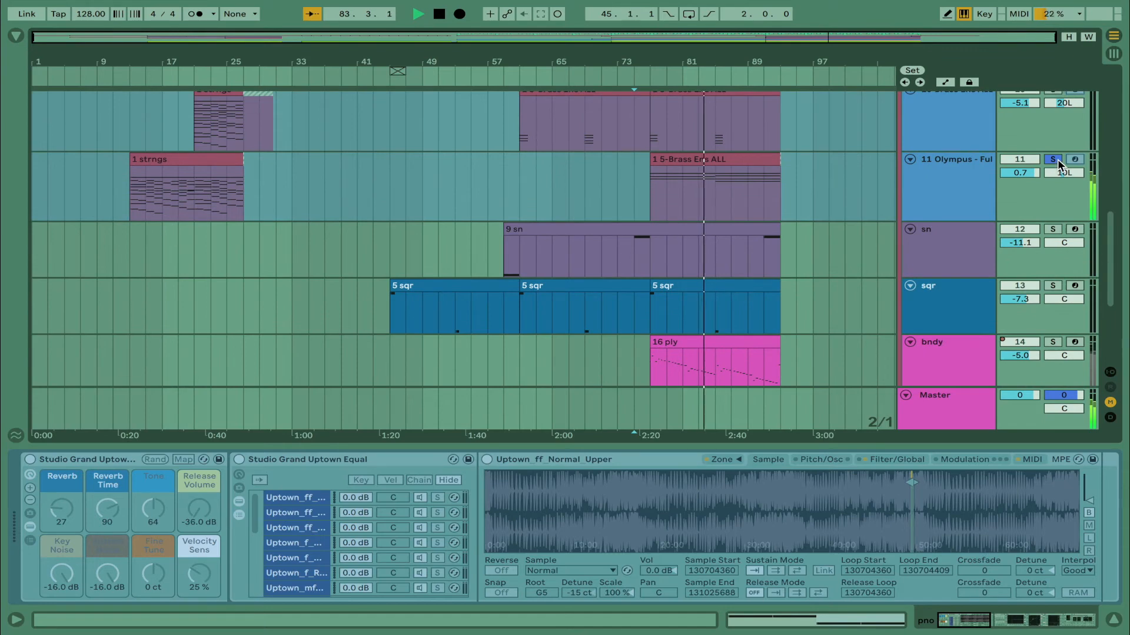
pyautogui.click(1053, 160)
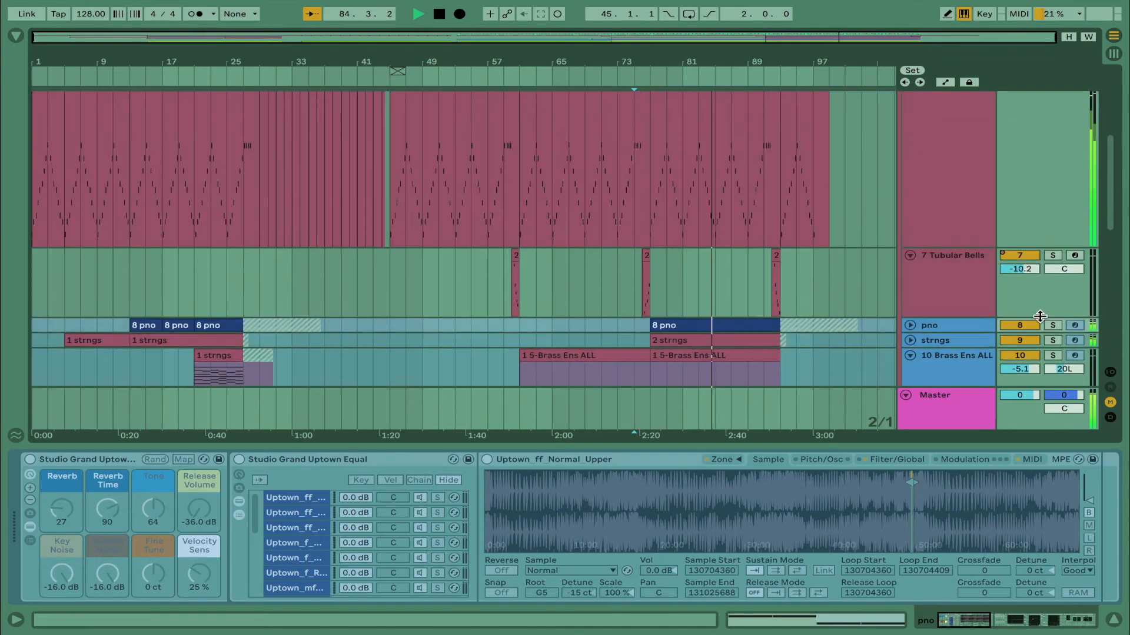
# Solo the pno track, unfold it to view its clips while it plays, and unsolo it
pyautogui.scroll(5, 1040, 316)
pyautogui.click(1052, 325)
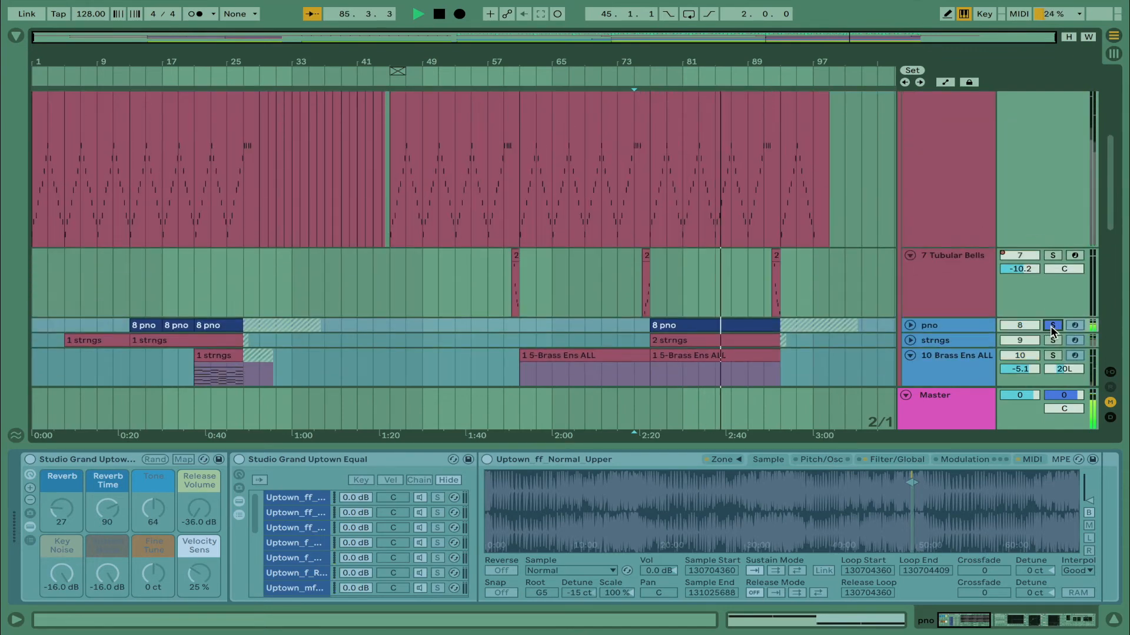
pyautogui.click(910, 325)
pyautogui.click(923, 325)
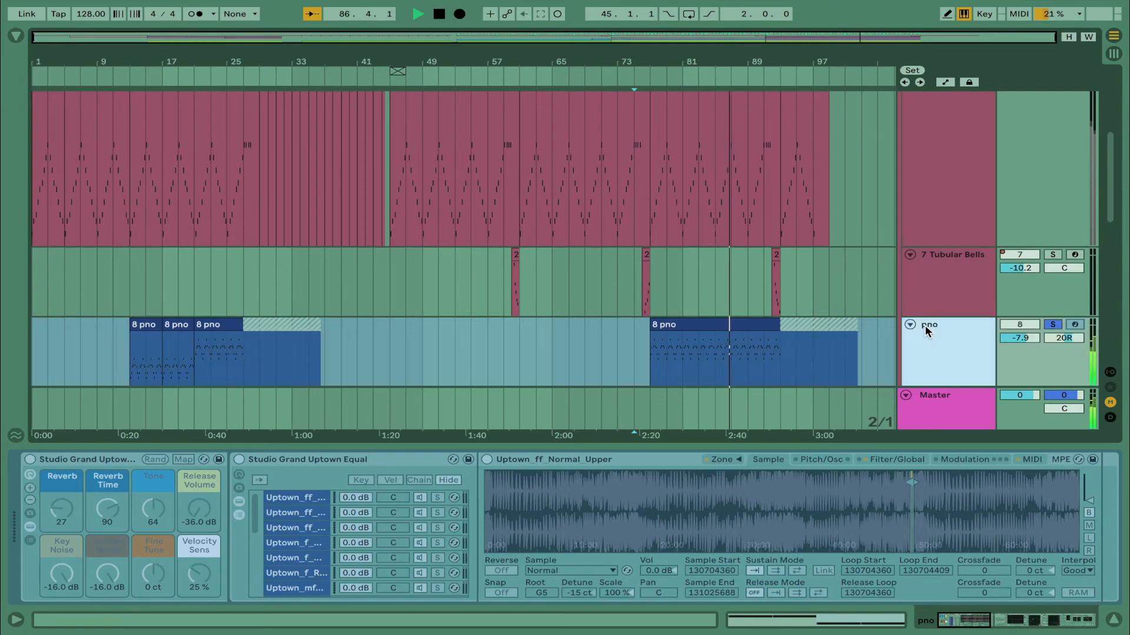
pyautogui.scroll(-5, 744, 300)
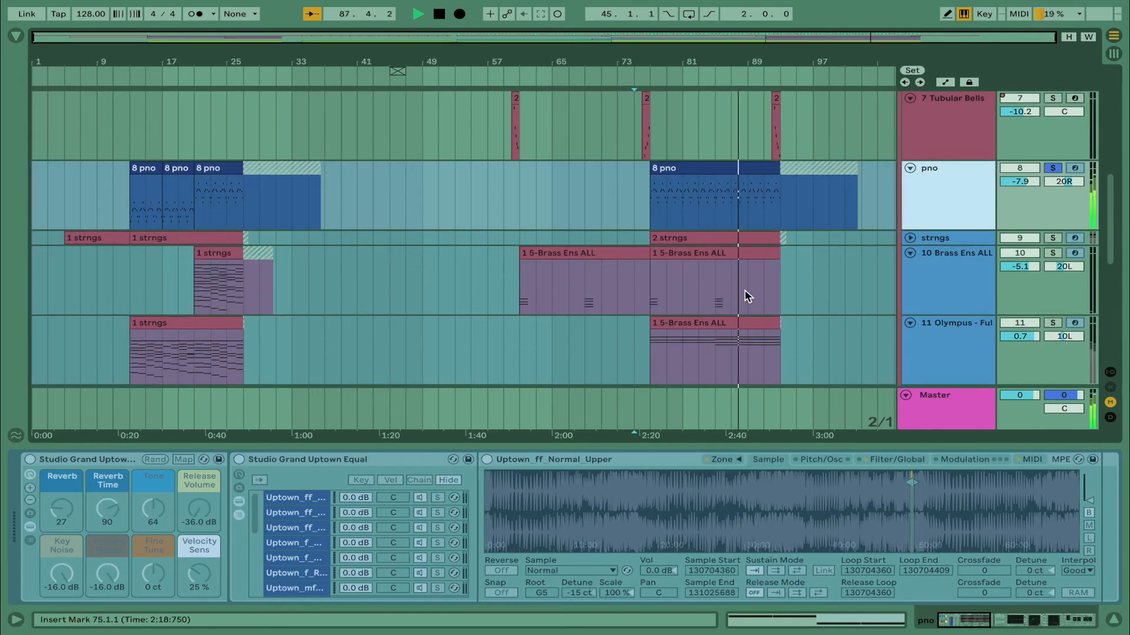
pyautogui.click(1053, 169)
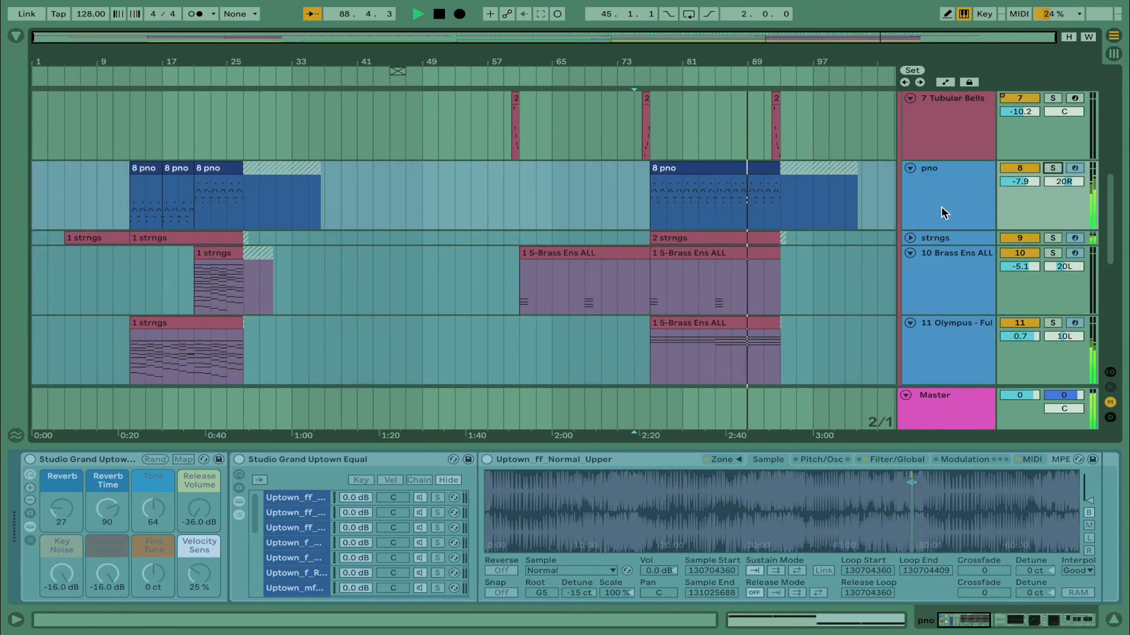
# Stop playback, place the insert mark at bar 77 on the bndy track, and play that track soloed
pyautogui.scroll(-8, 886, 230)
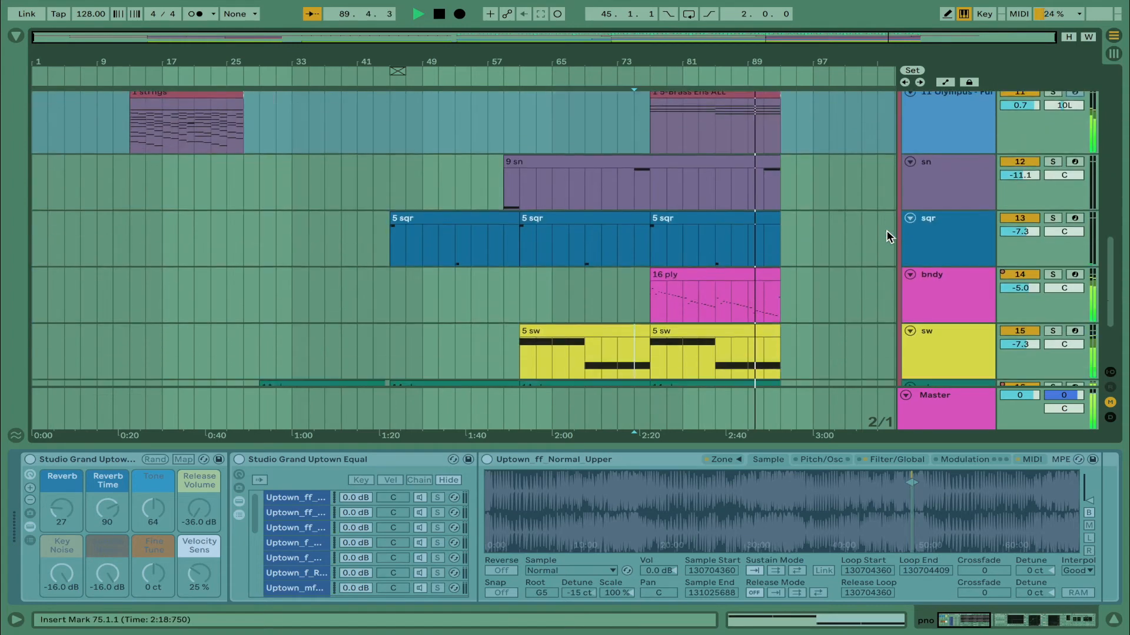
pyautogui.press('space')
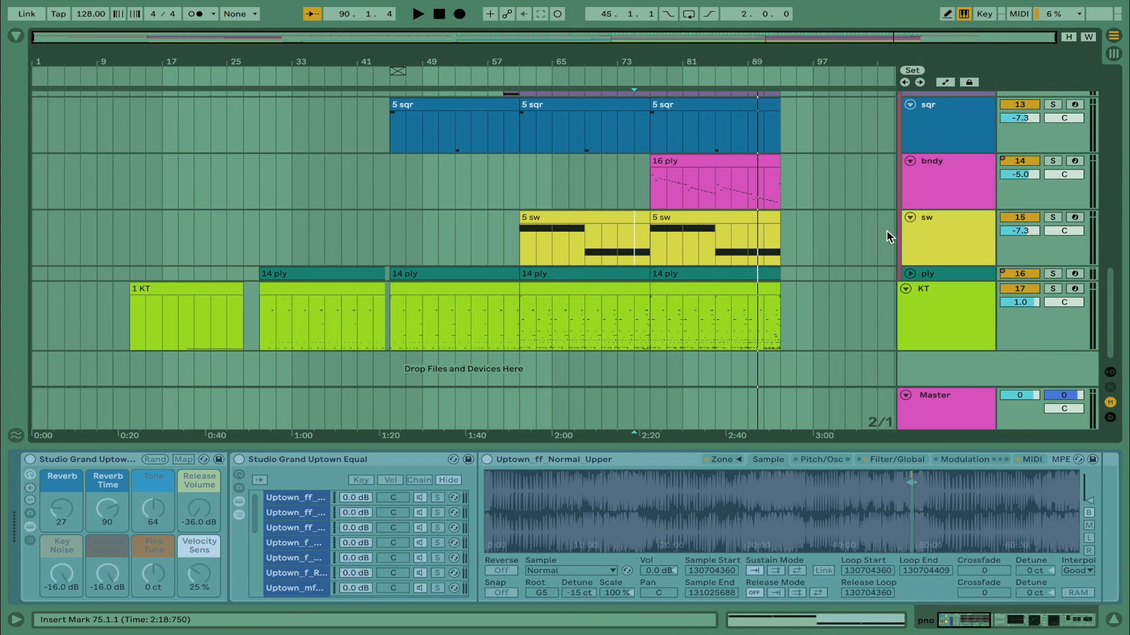
pyautogui.click(649, 180)
pyautogui.click(1053, 160)
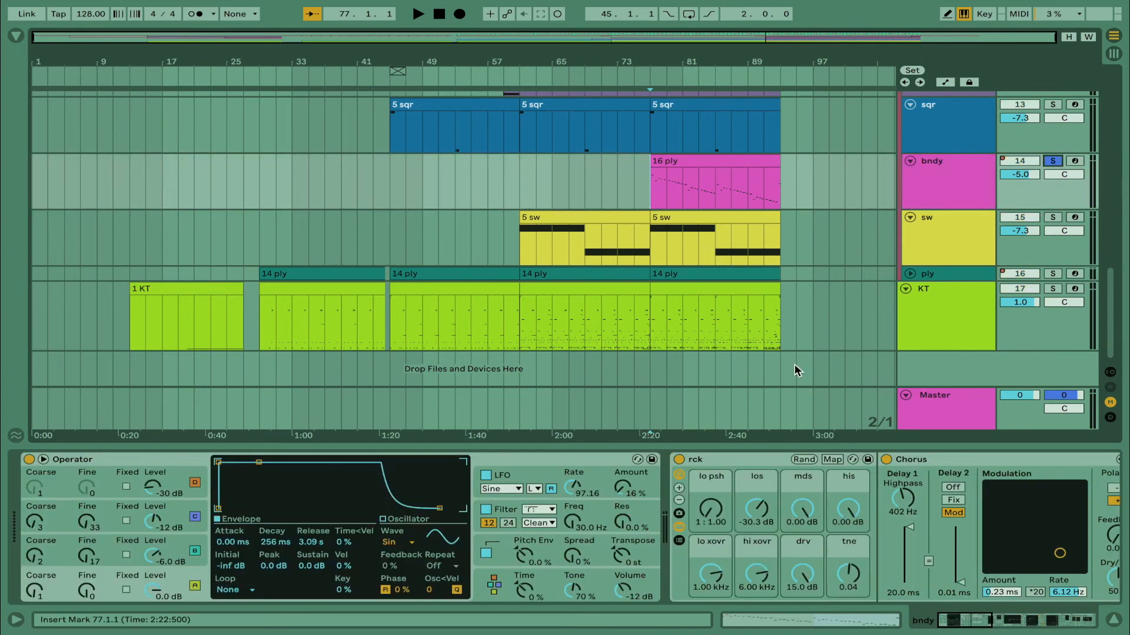
pyautogui.press('space')
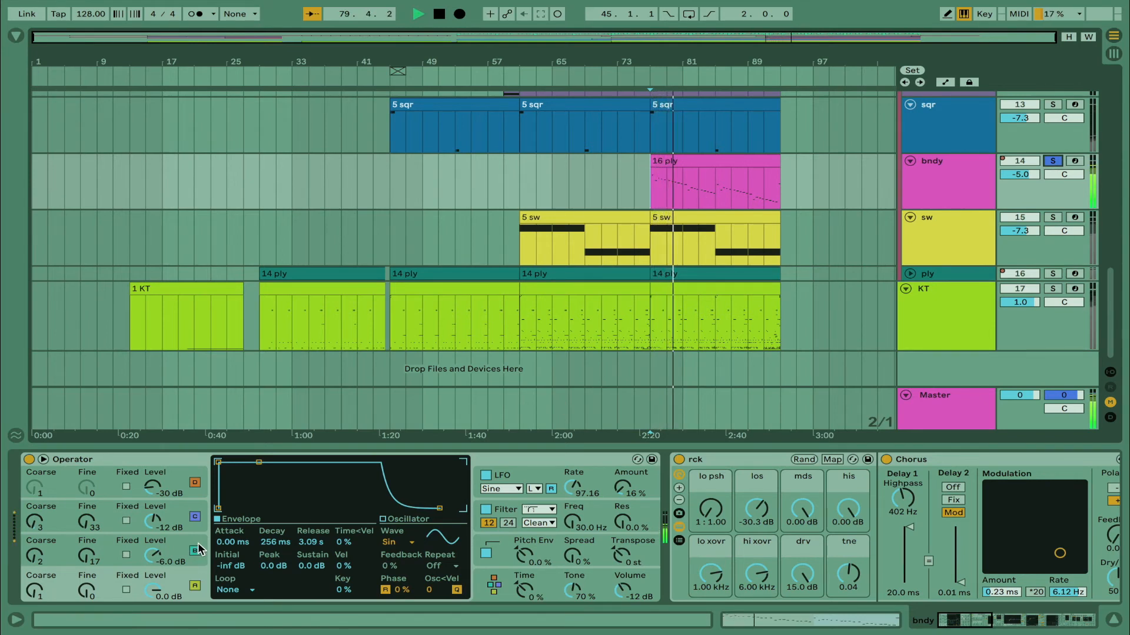
# Look over the bndy track's device chain and examine Operator's filter and pitch envelope settings
pyautogui.hscroll(5, 525, 596)
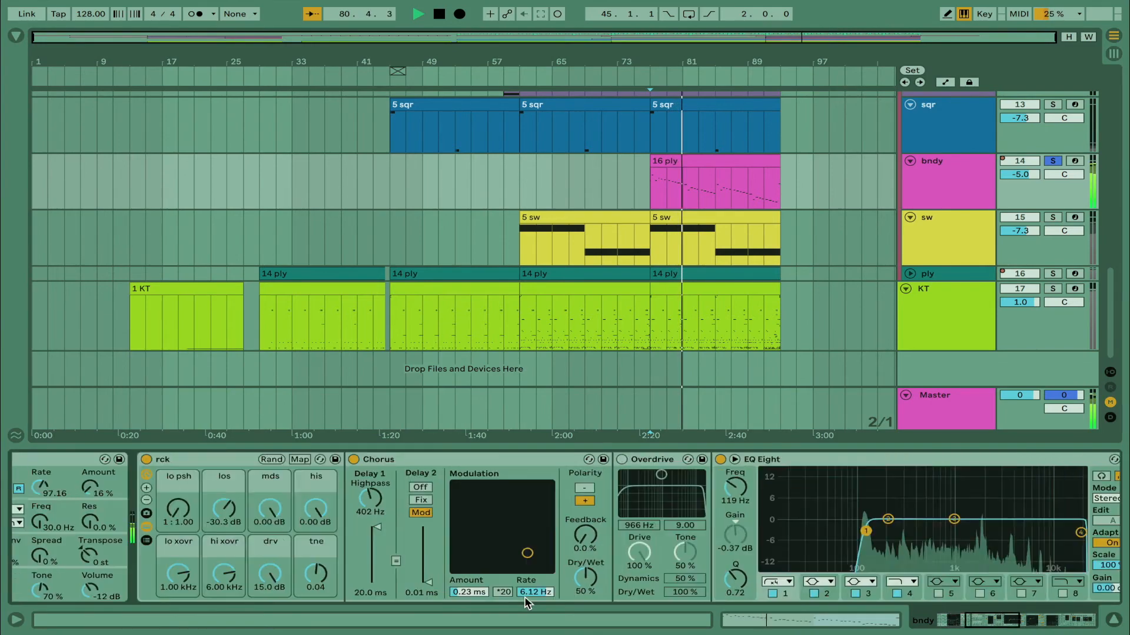
pyautogui.hscroll(10, 525, 597)
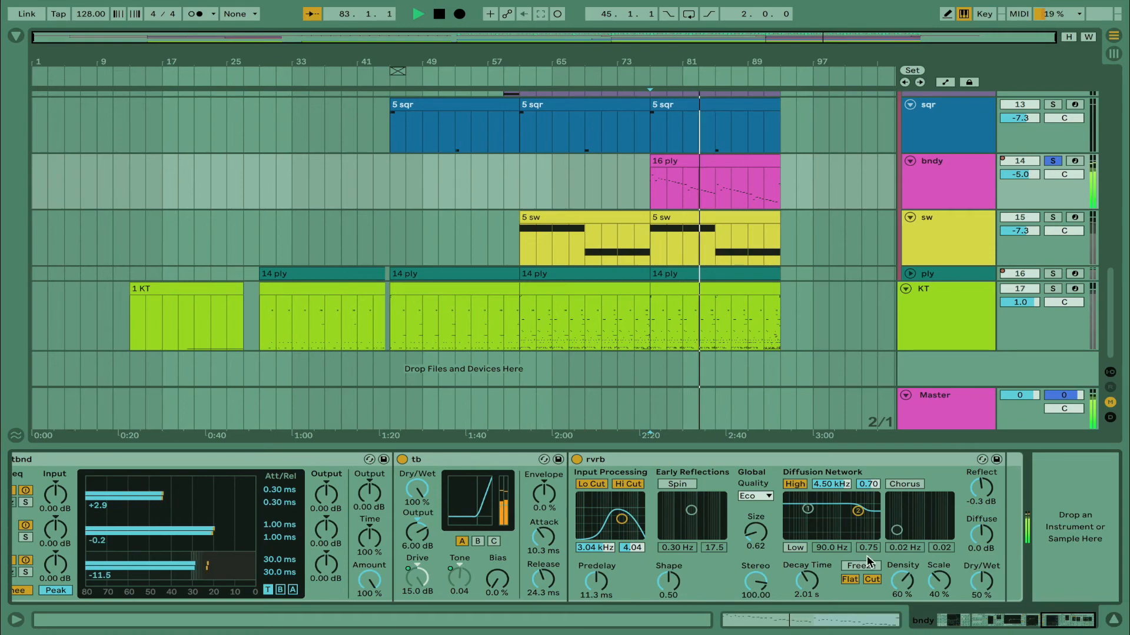
pyautogui.scroll(8, 918, 565)
pyautogui.scroll(8, 918, 565)
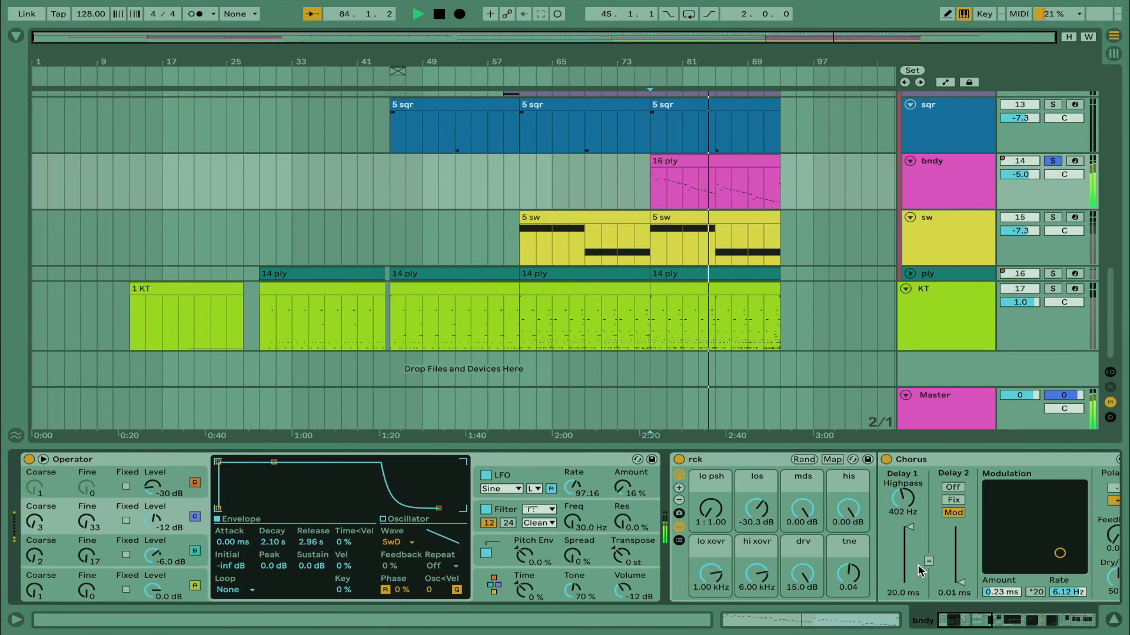
pyautogui.click(507, 514)
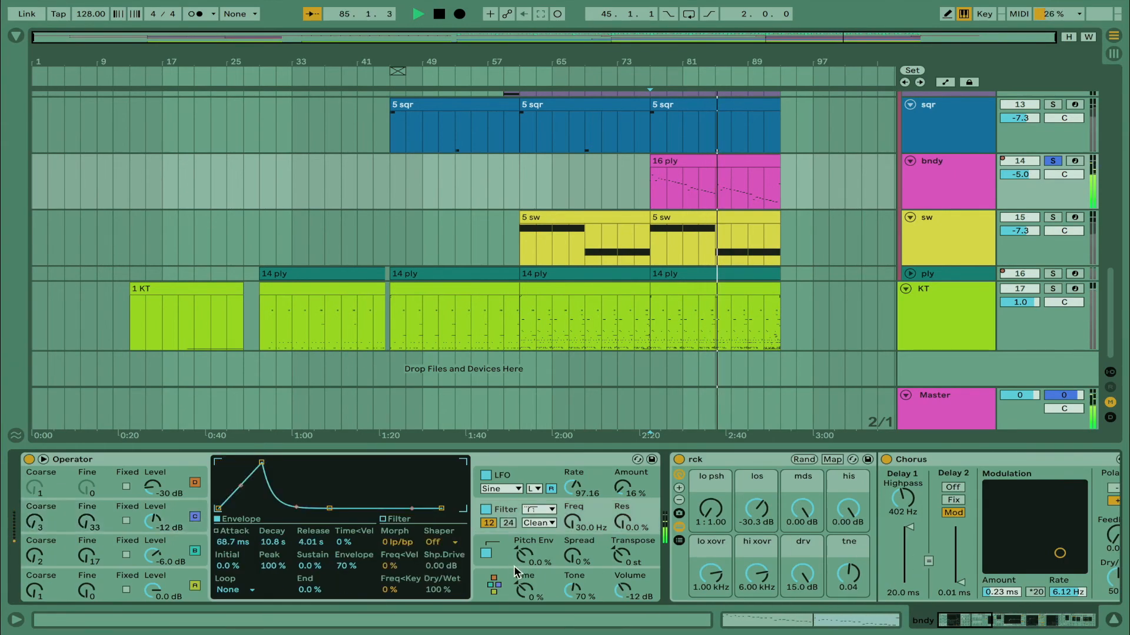
pyautogui.click(547, 553)
# Open the notes of the 16 ply clip on the bndy track, view them, and return to its devices
pyautogui.doubleClick(736, 198)
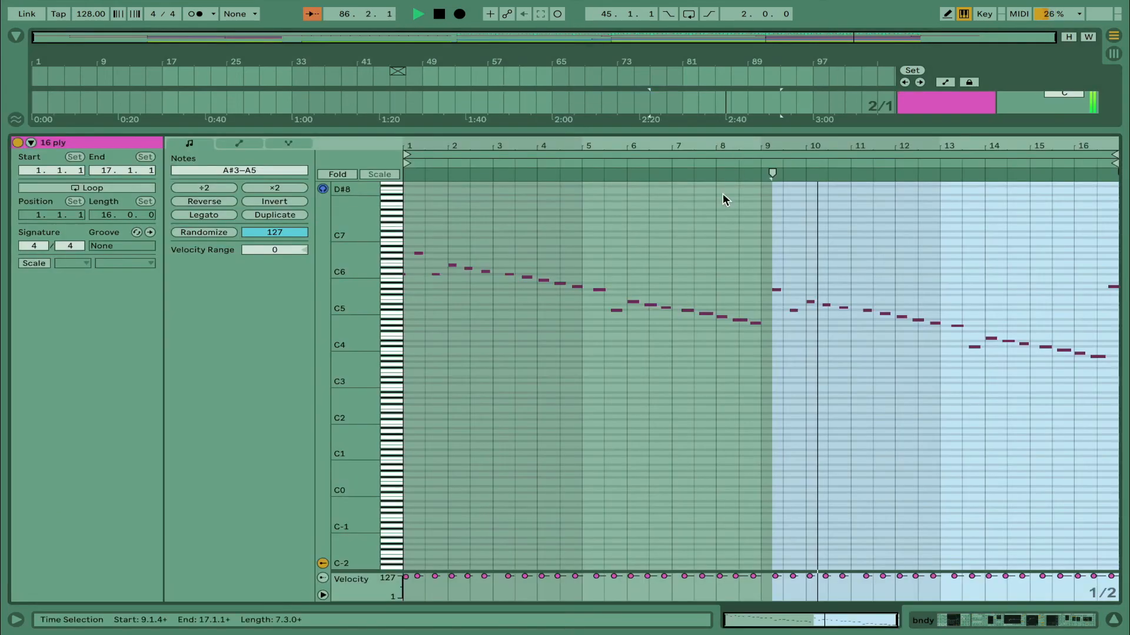
pyautogui.click(411, 324)
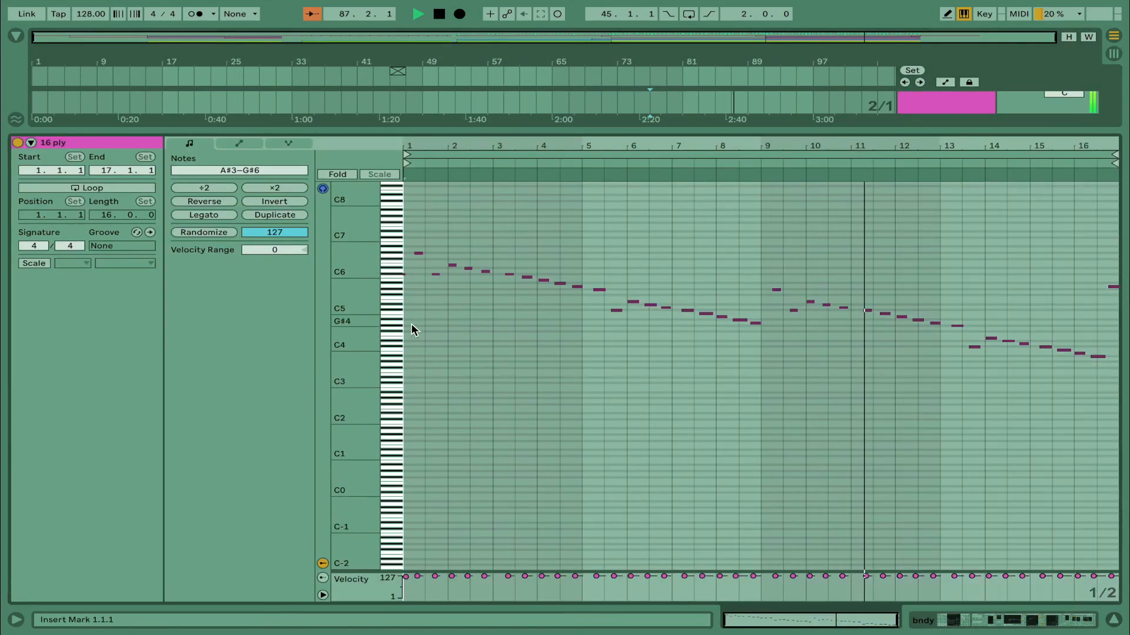
pyautogui.press('+')
pyautogui.click(1042, 616)
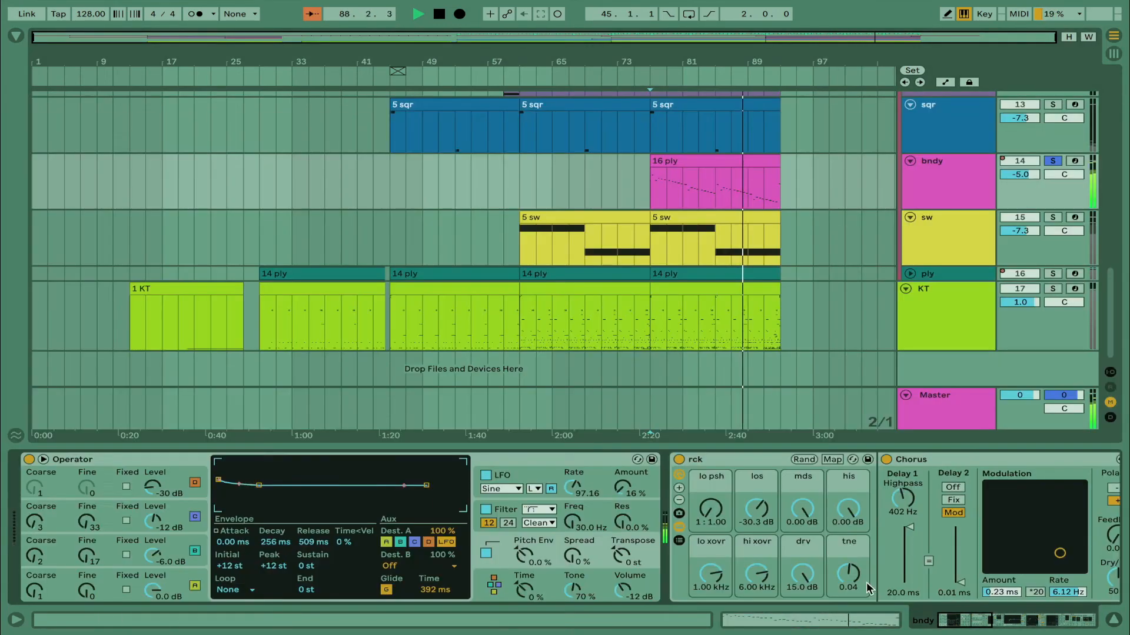
# Show Operator's global settings with the algorithm and modulation routing, and view the 16 ply clip's notes again
pyautogui.click(481, 598)
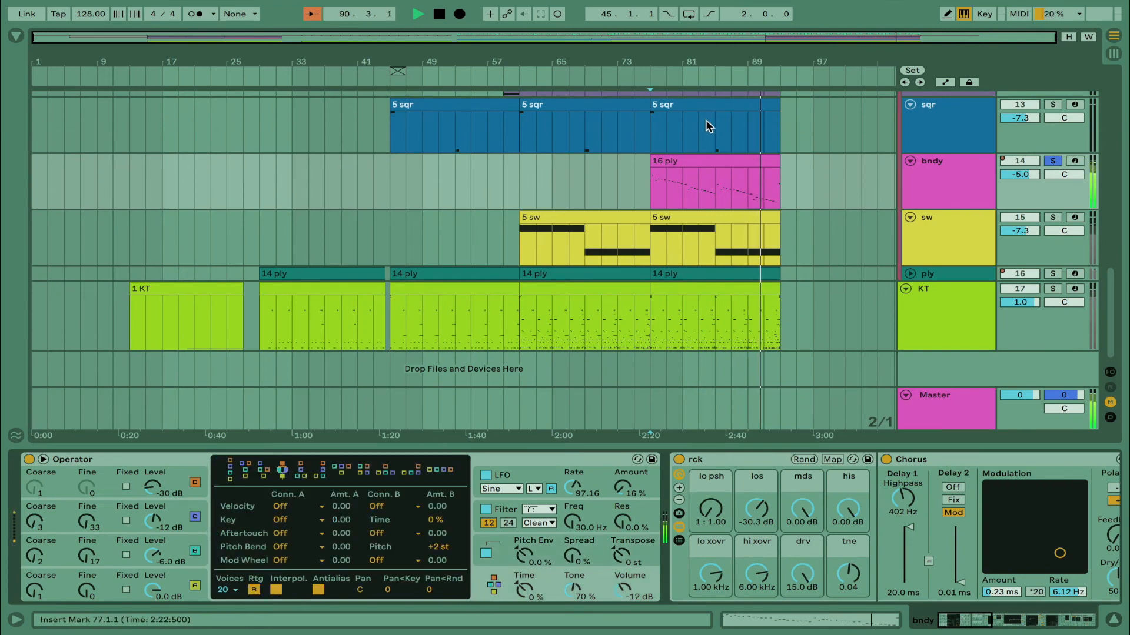
pyautogui.doubleClick(712, 162)
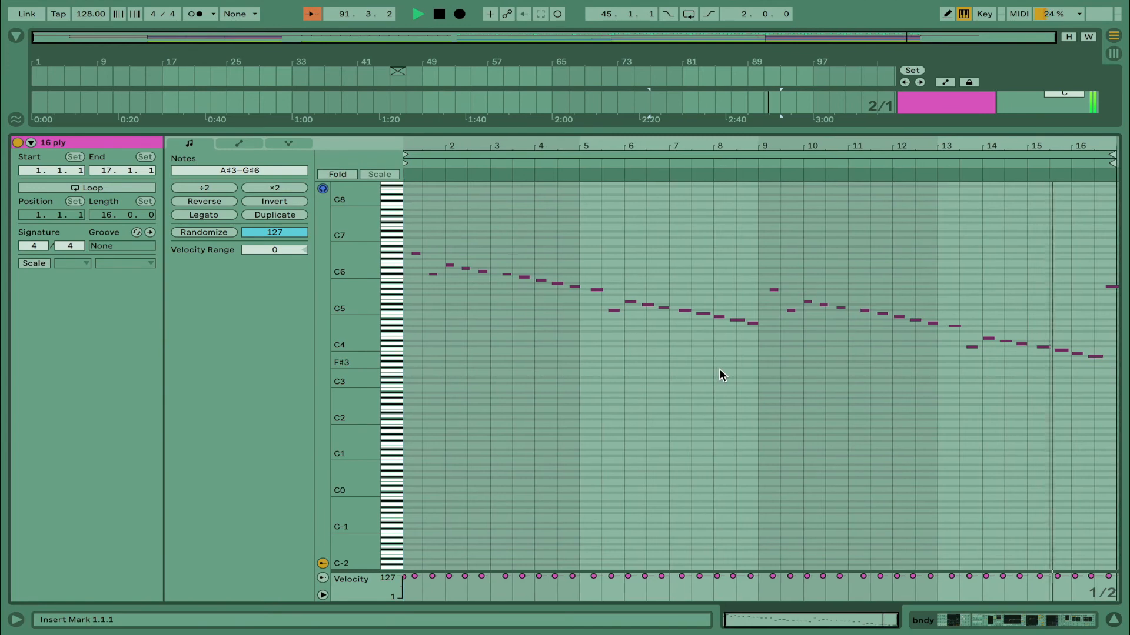
pyautogui.click(1075, 622)
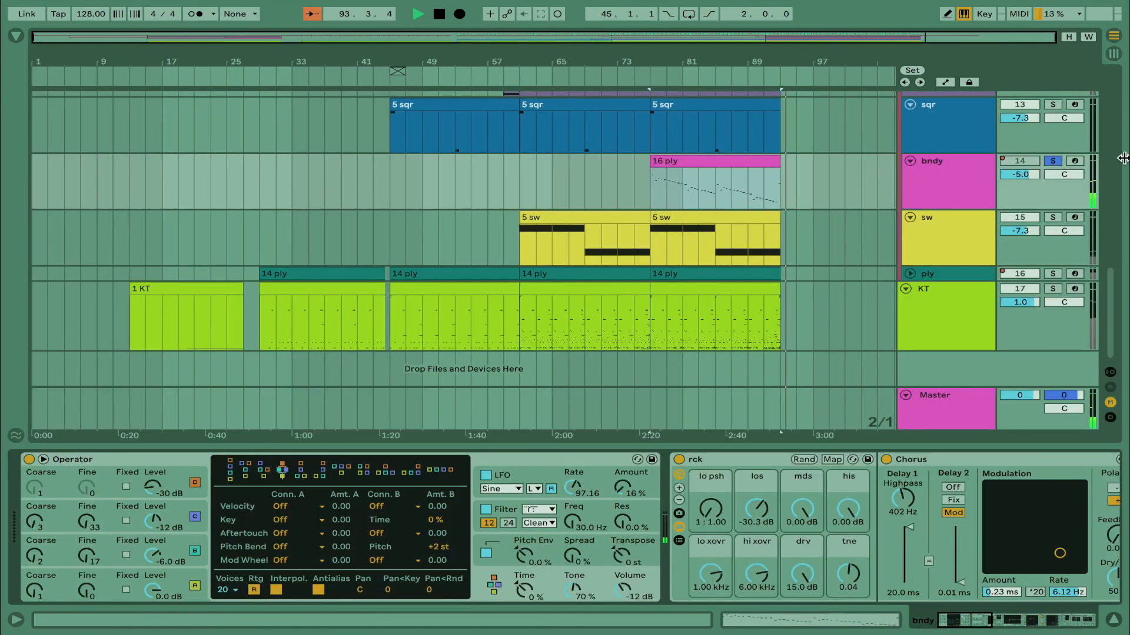
# Unsolo the bndy track and replay the full mix from bar 77
pyautogui.click(1053, 162)
pyautogui.click(645, 200)
pyautogui.press('space')
pyautogui.press('space')
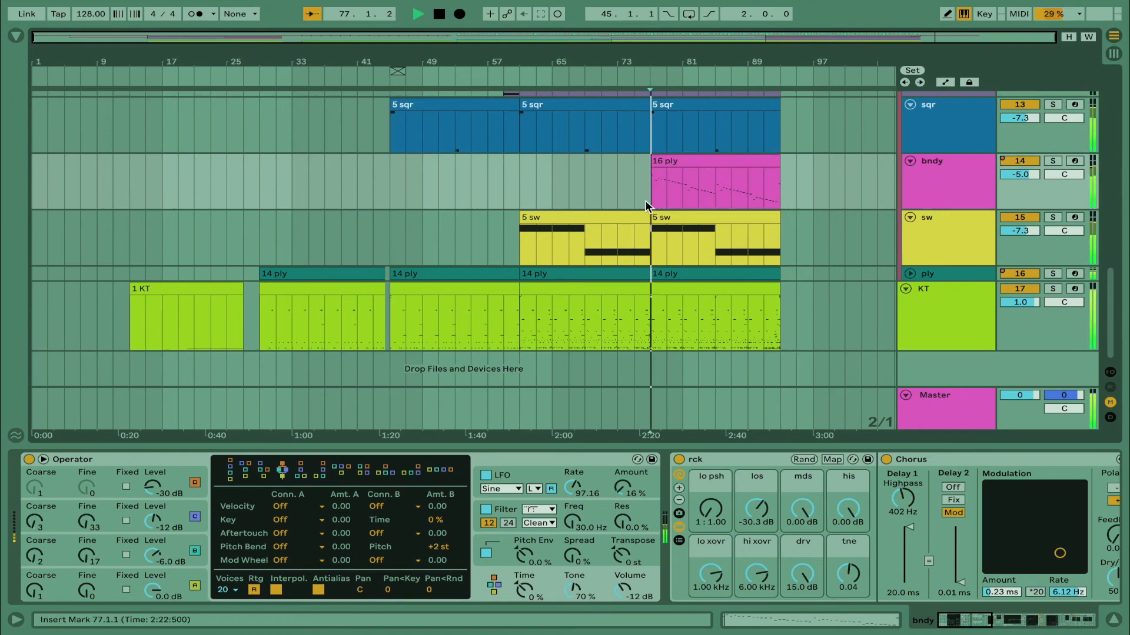
# Open the KT drum clip at bar 77 and examine its drum notes, zooming in on bars 15 and 16
pyautogui.scroll(8, 819, 298)
pyautogui.scroll(-8, 819, 298)
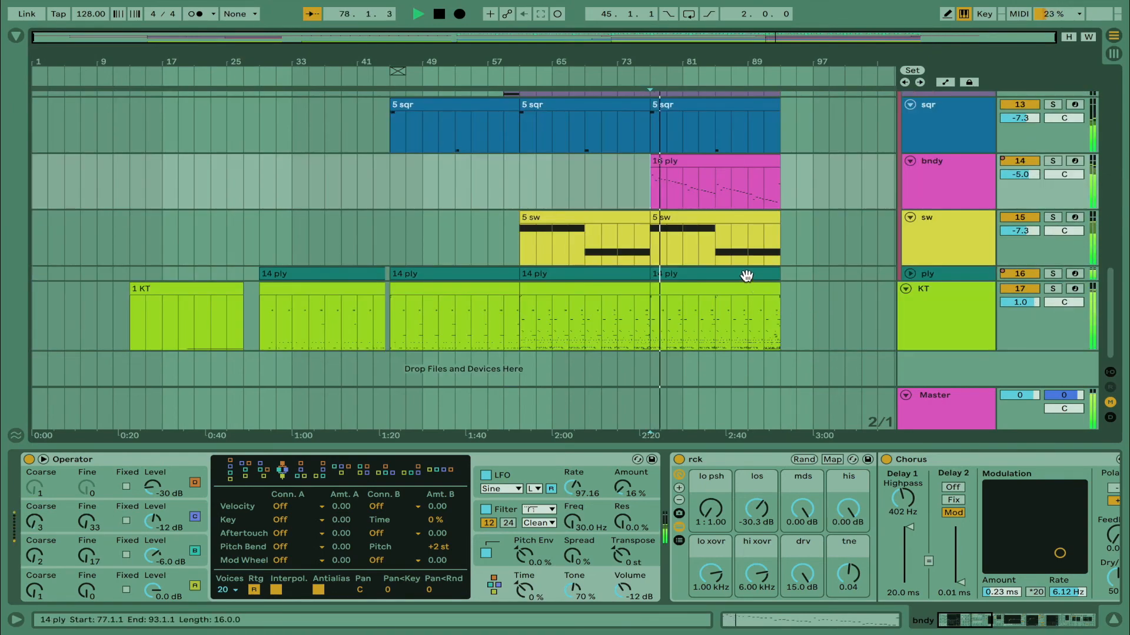
pyautogui.doubleClick(743, 284)
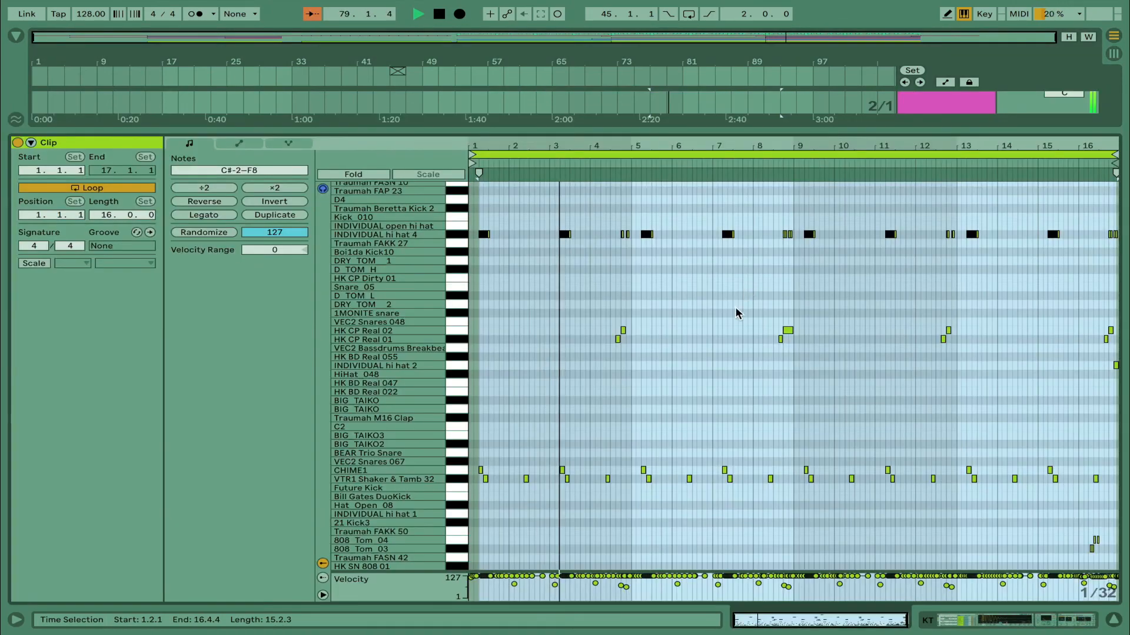
pyautogui.scroll(-8, 738, 317)
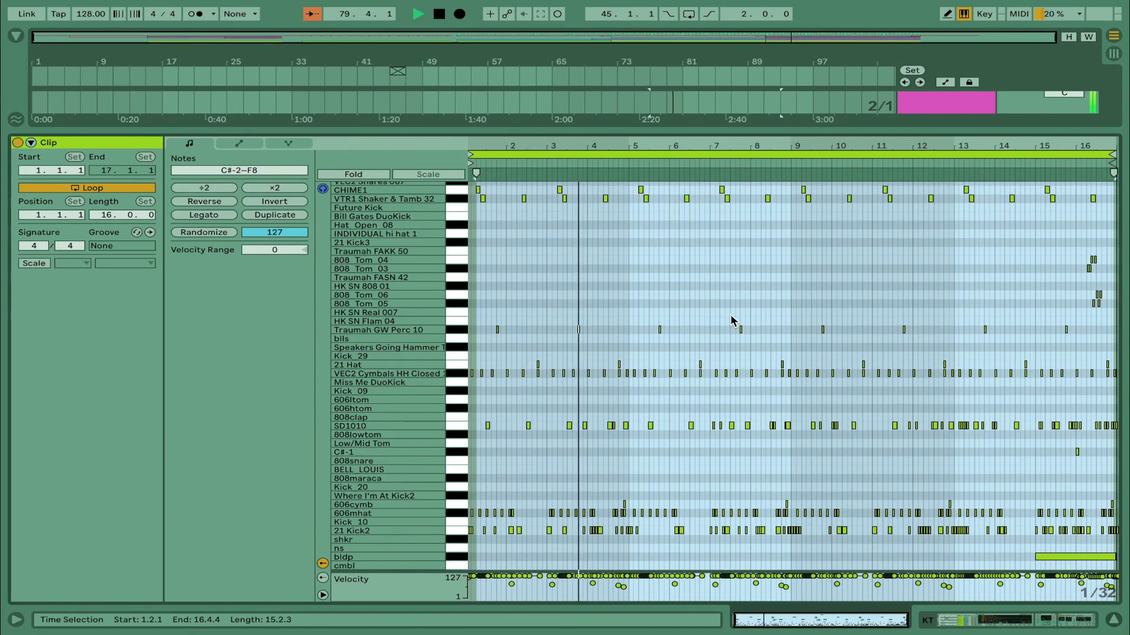
pyautogui.click(628, 458)
pyautogui.scroll(8, 628, 458)
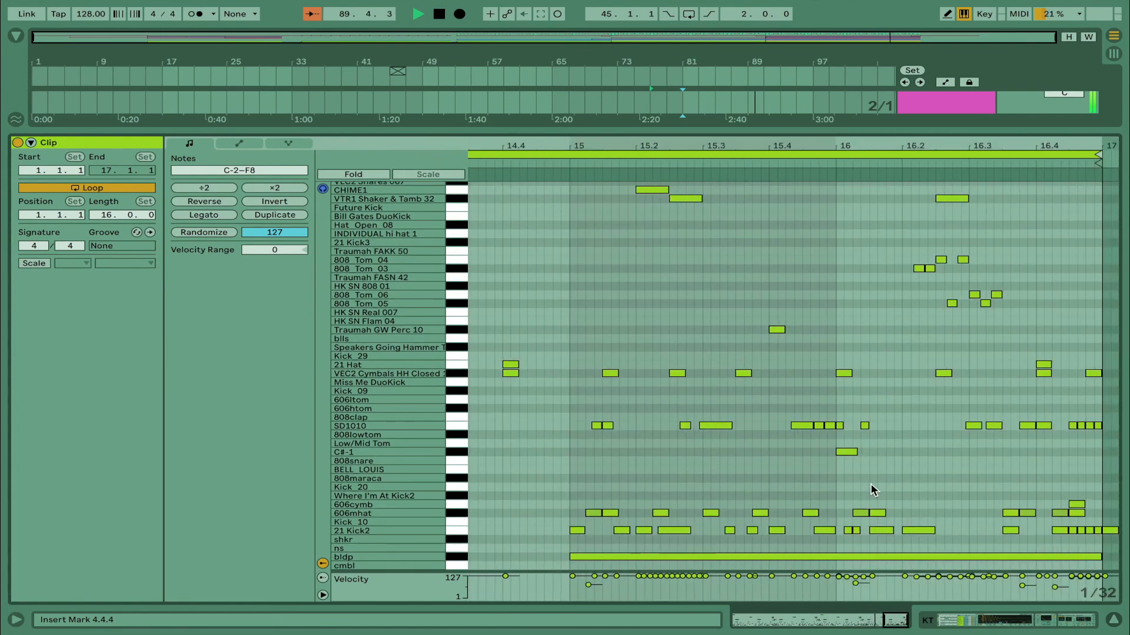
pyautogui.scroll(10, 870, 490)
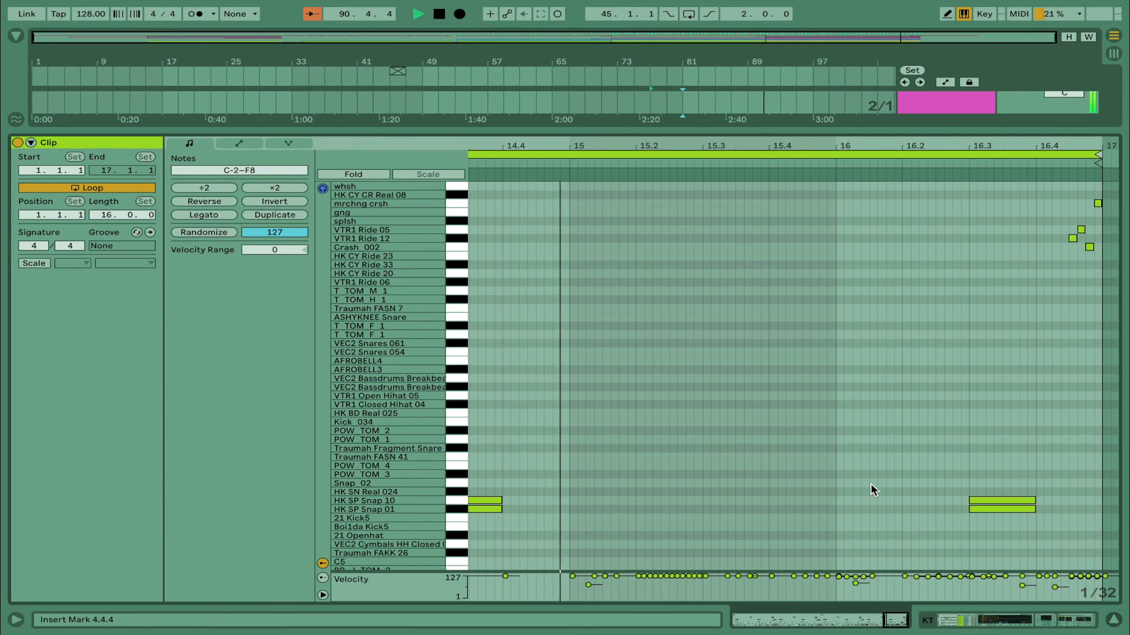
pyautogui.scroll(-10, 870, 490)
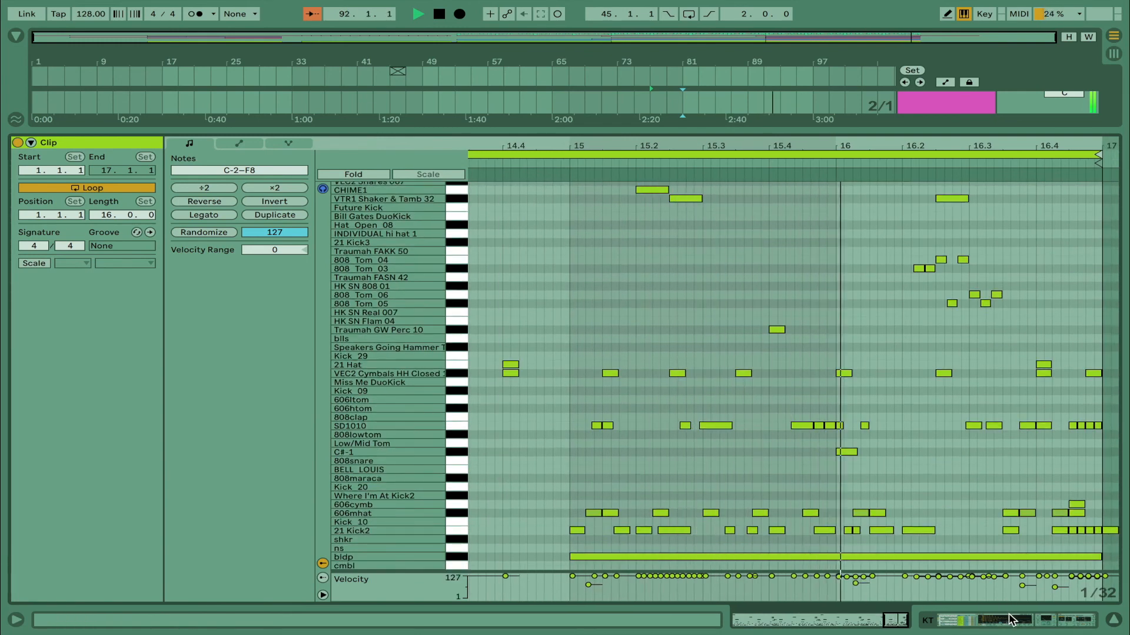